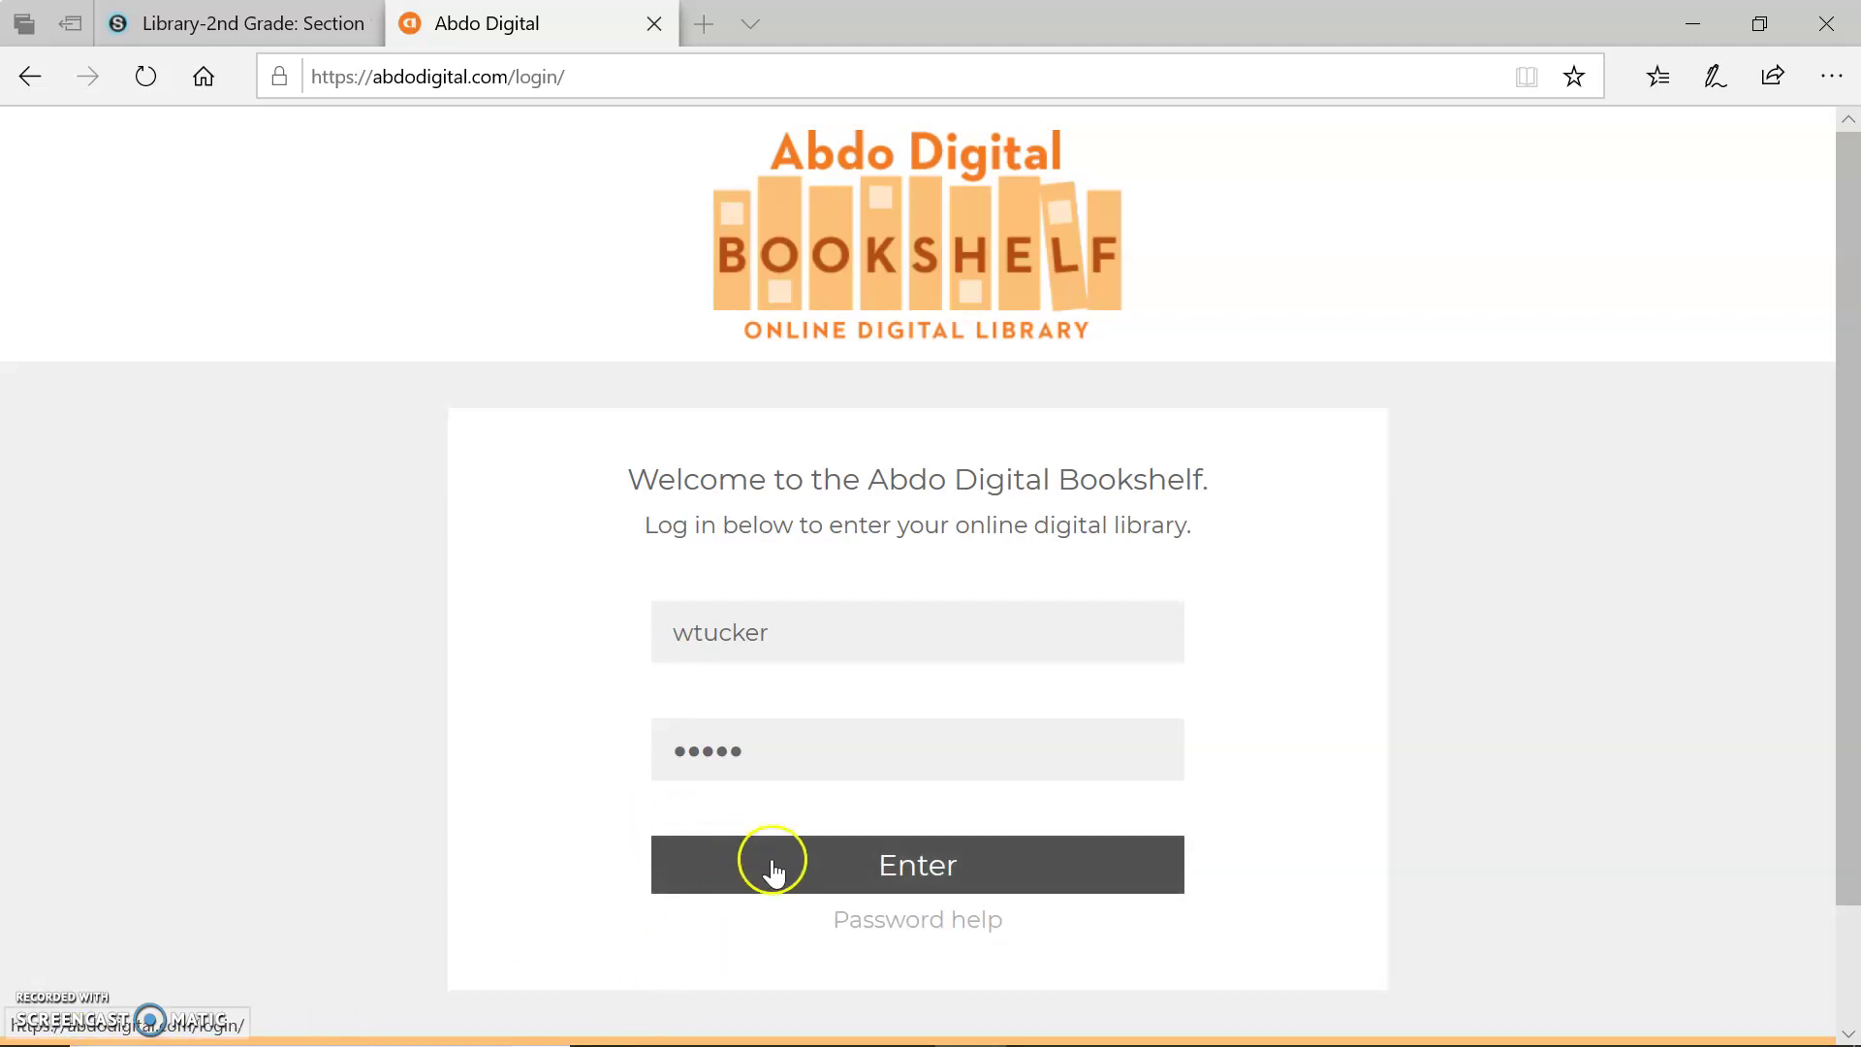
Log in to the Abdo Digital Bookshelf with the filled-in credentials and open the school's account page
click(806, 851)
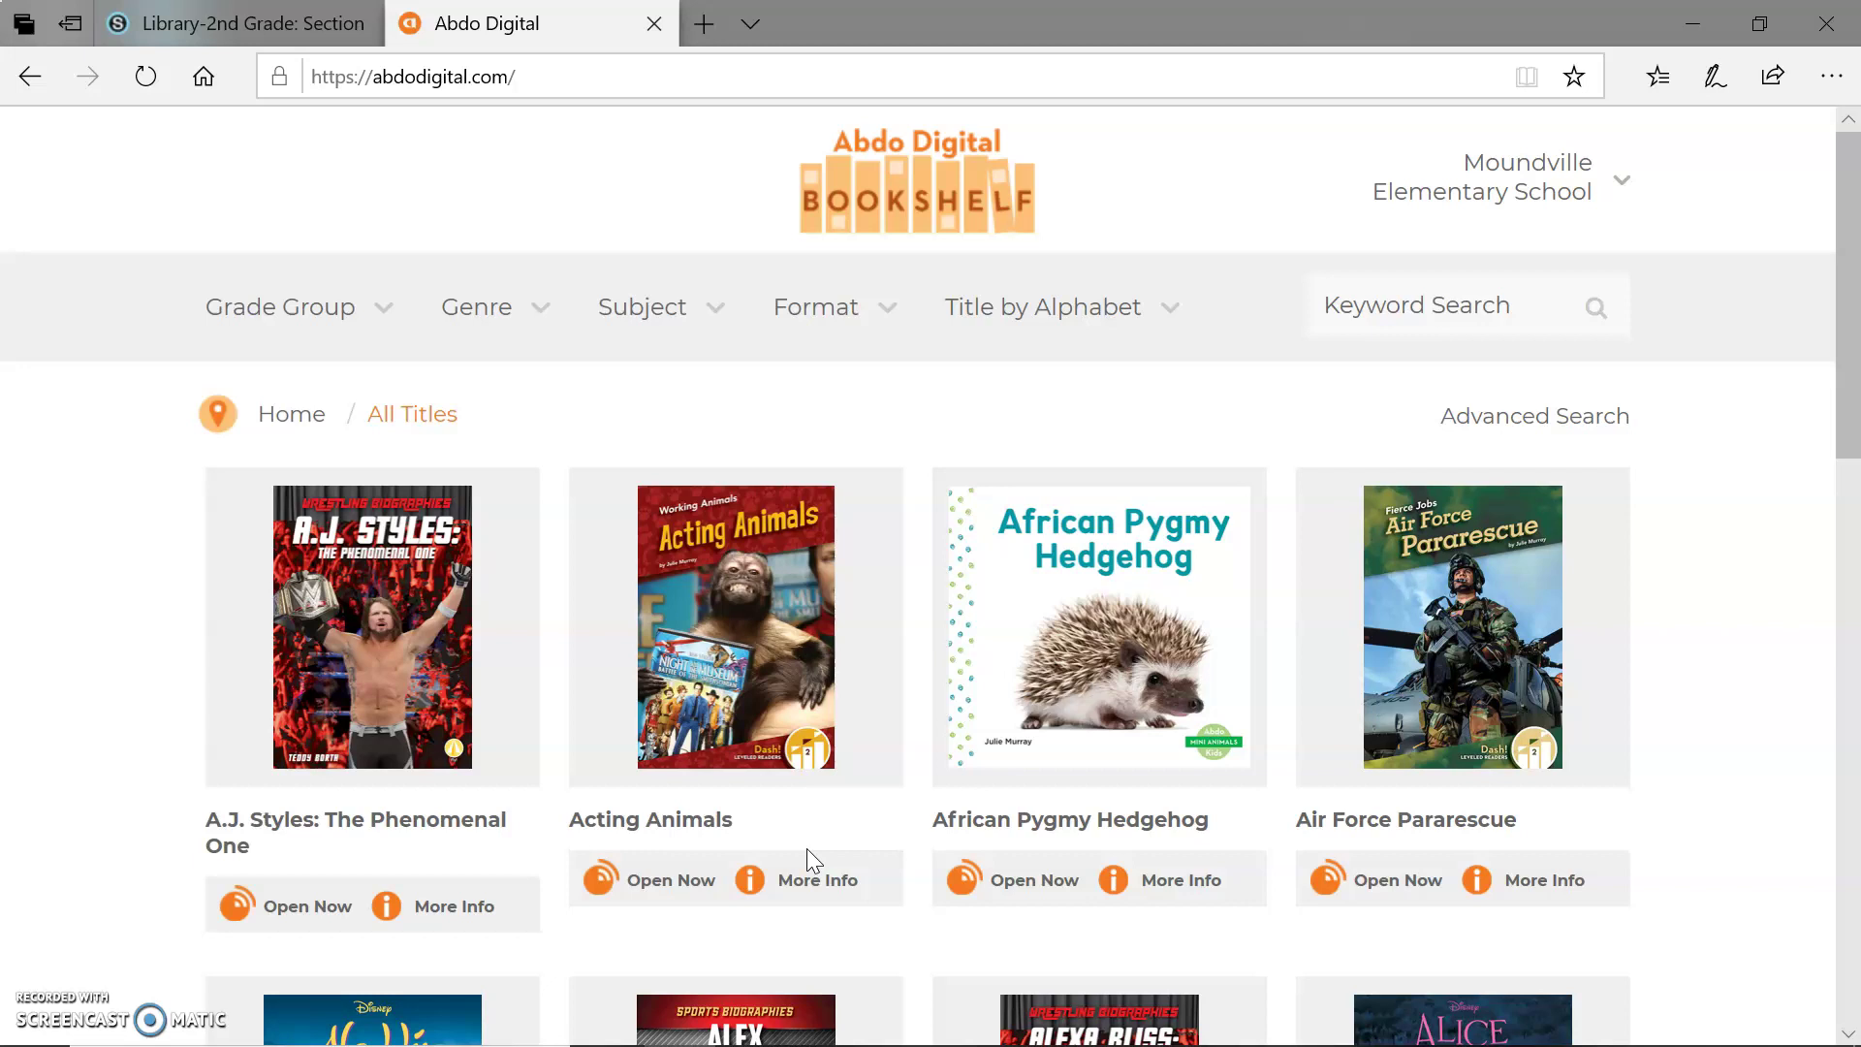
click(1503, 170)
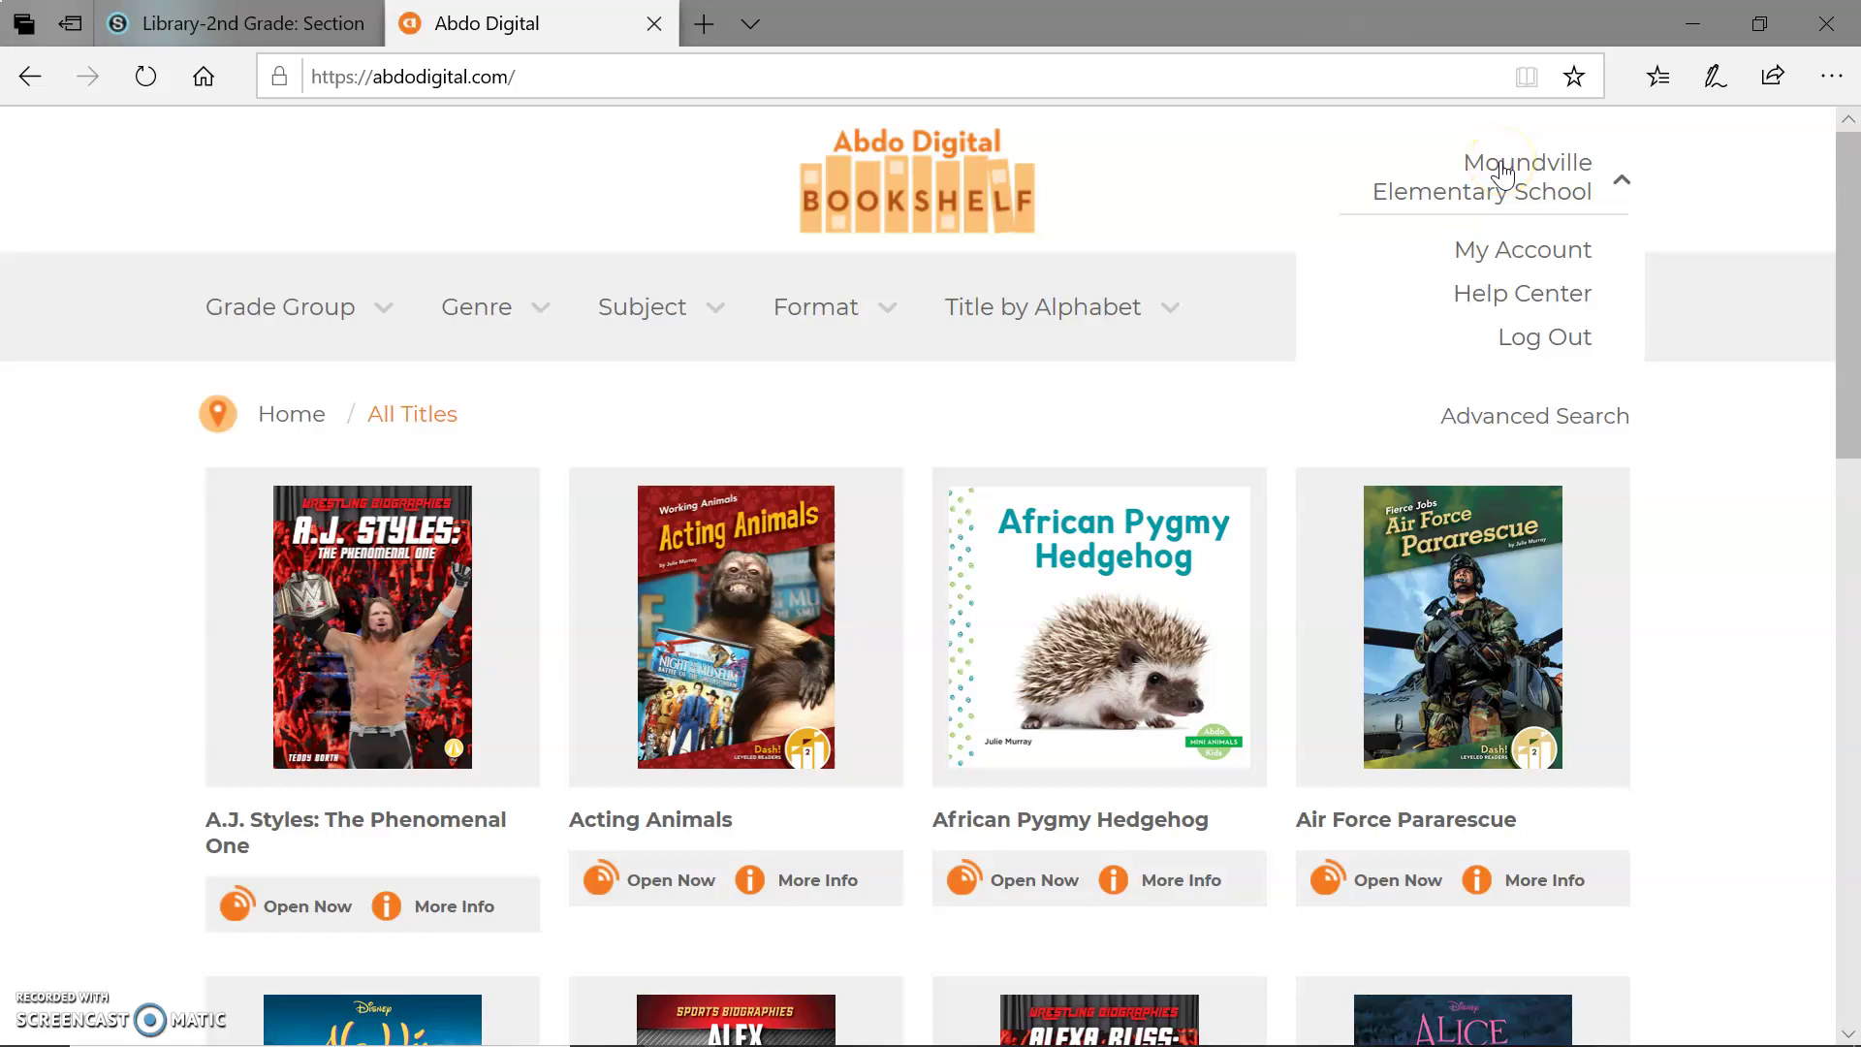
click(1508, 256)
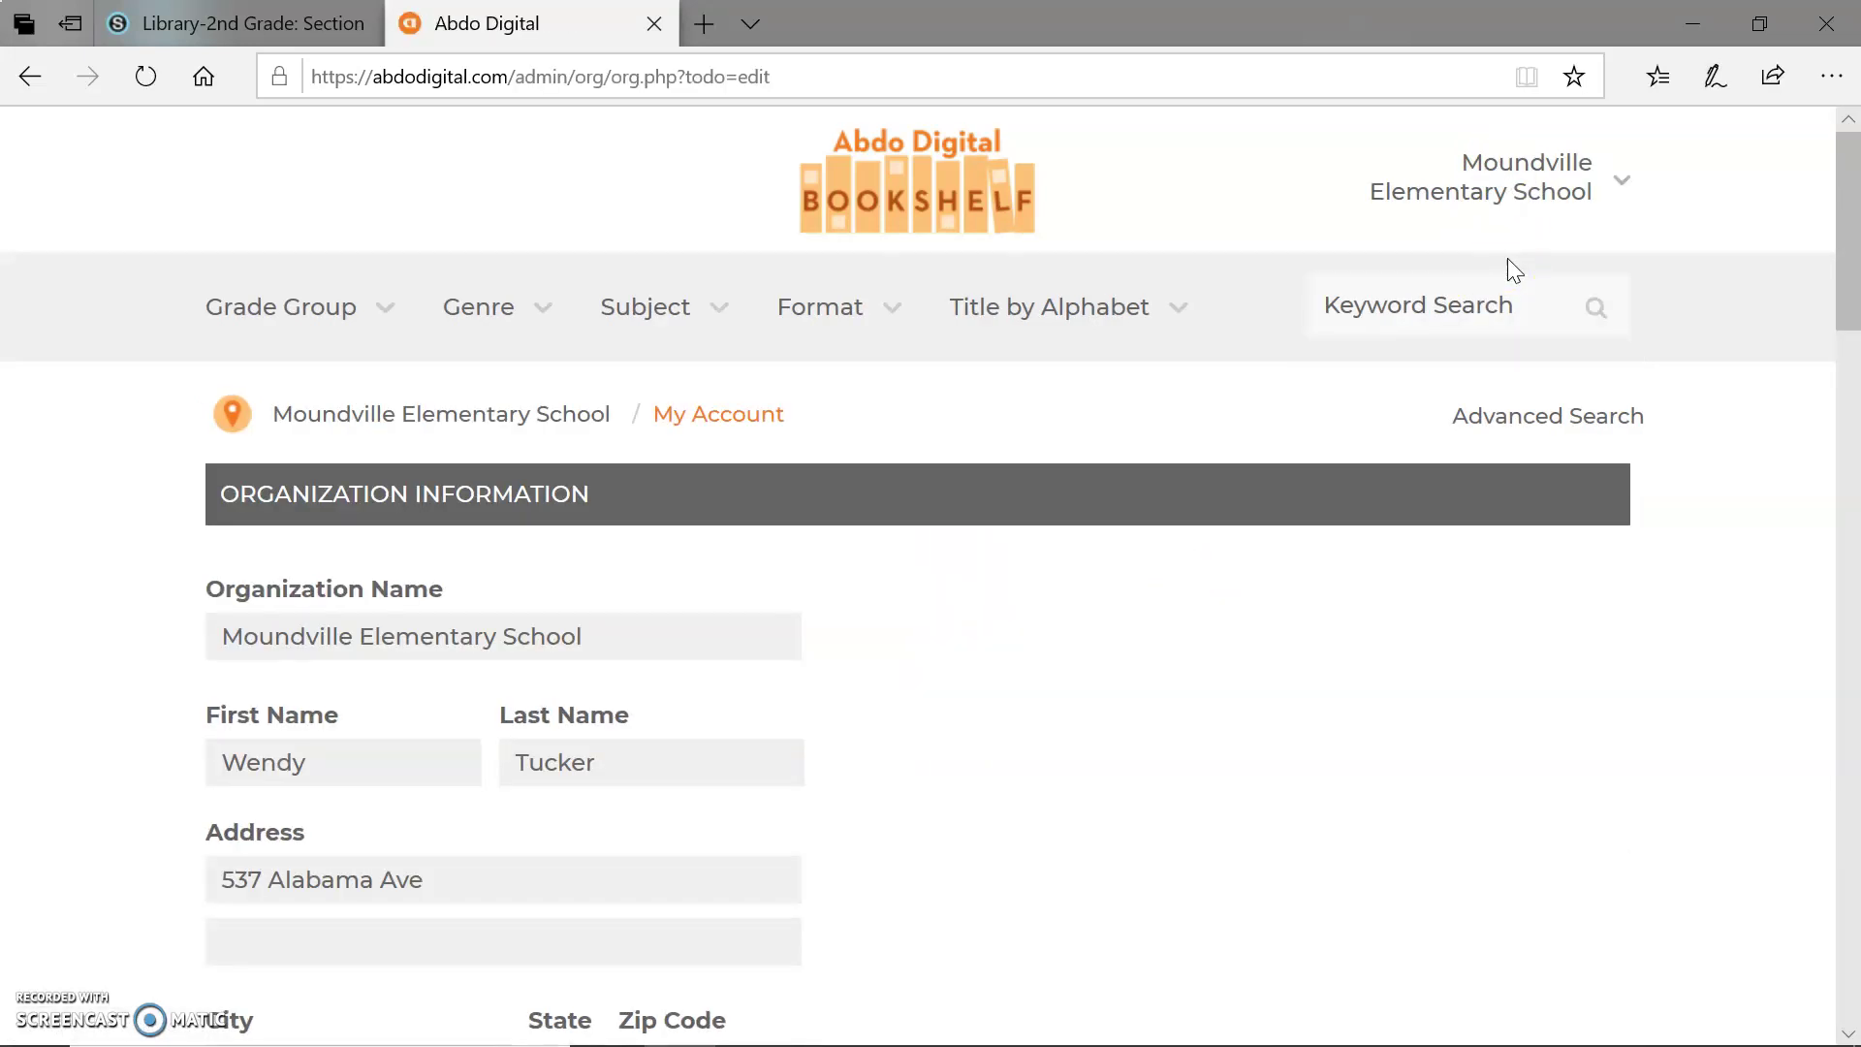
Generate the CSV file of shareable links for all titles in the account and open it in Excel
click(1853, 228)
drag(1853, 228, 1842, 488)
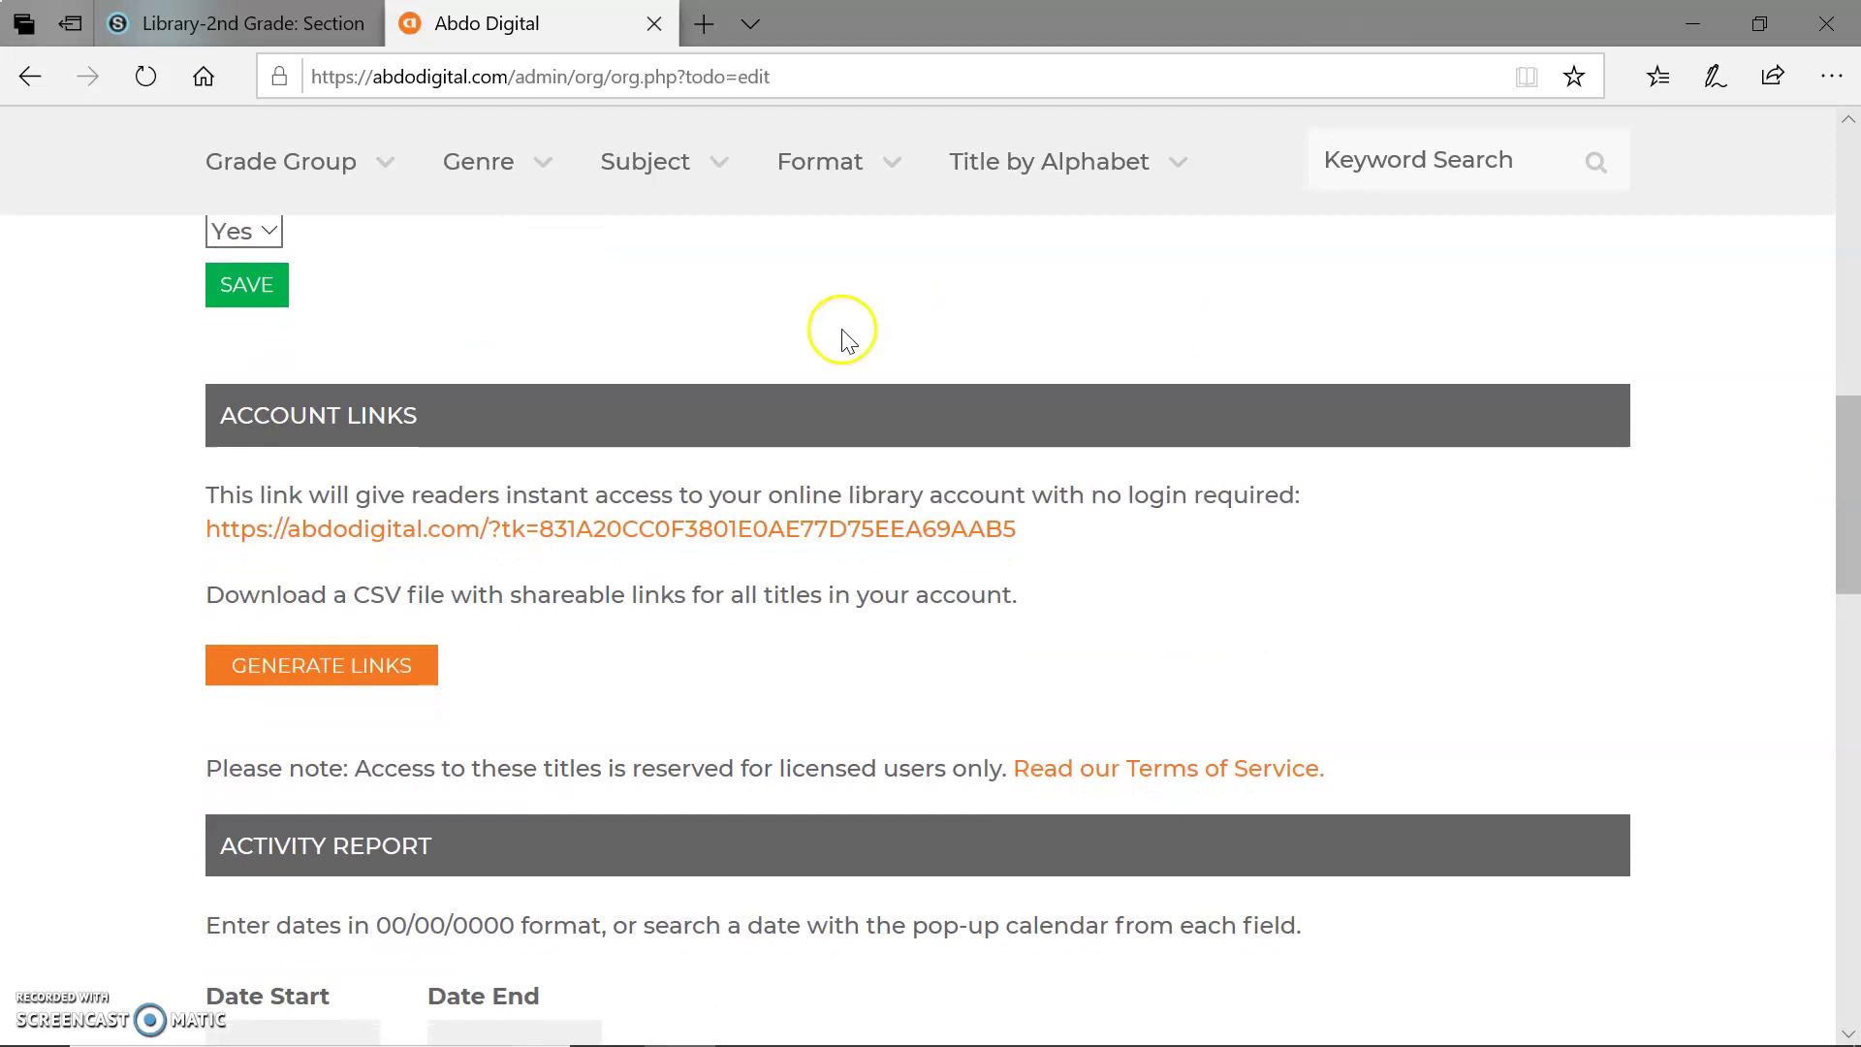
click(352, 678)
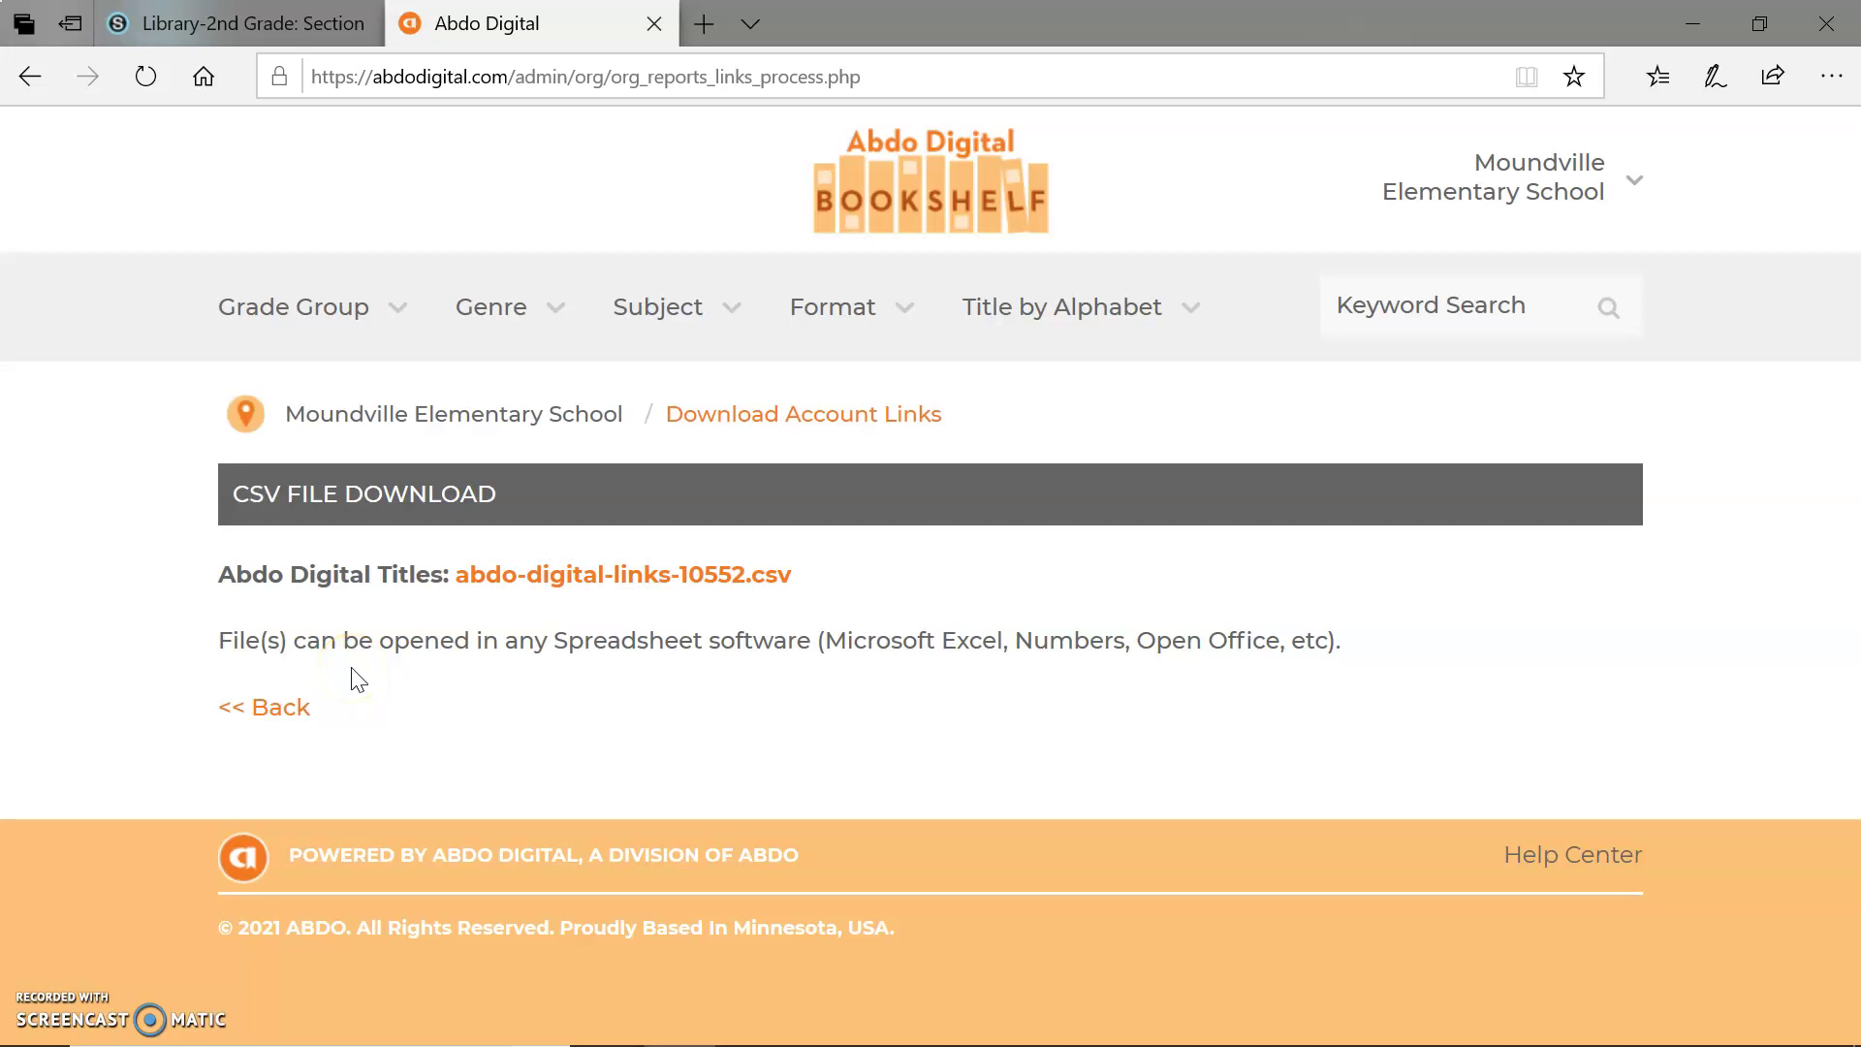
click(600, 577)
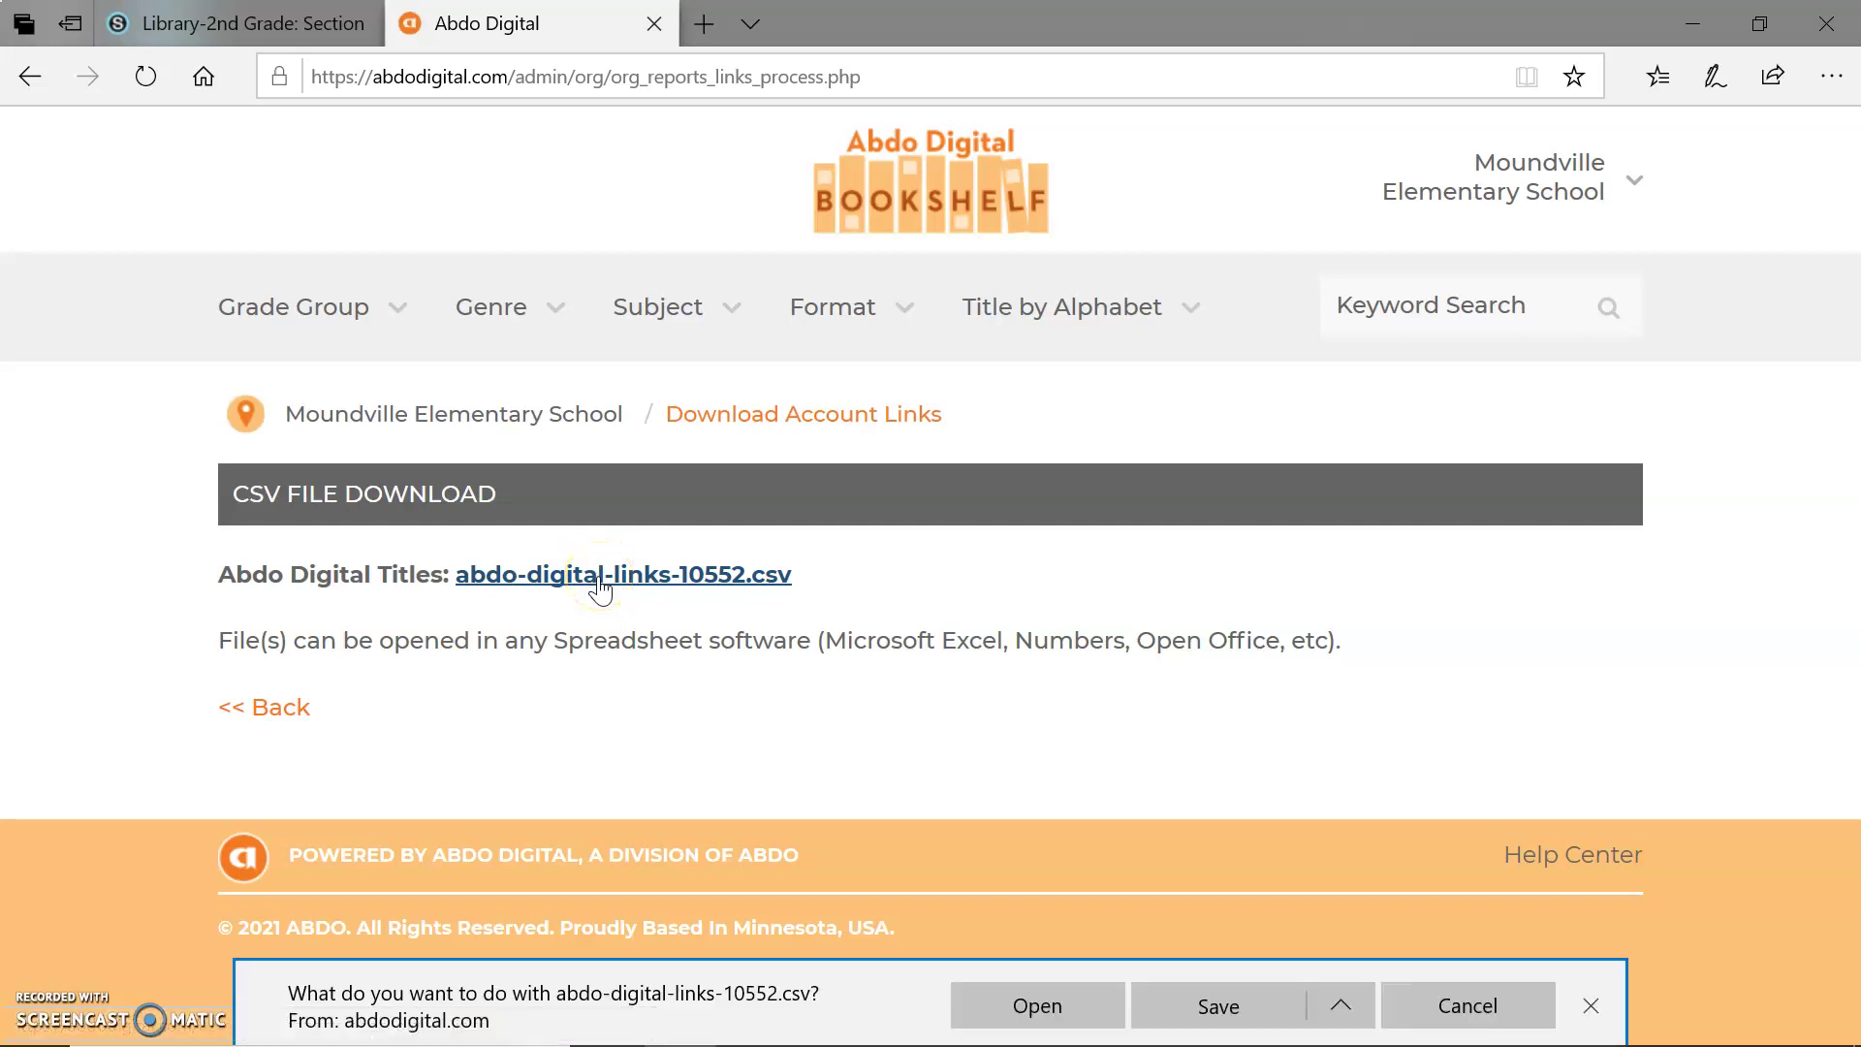
click(1062, 1006)
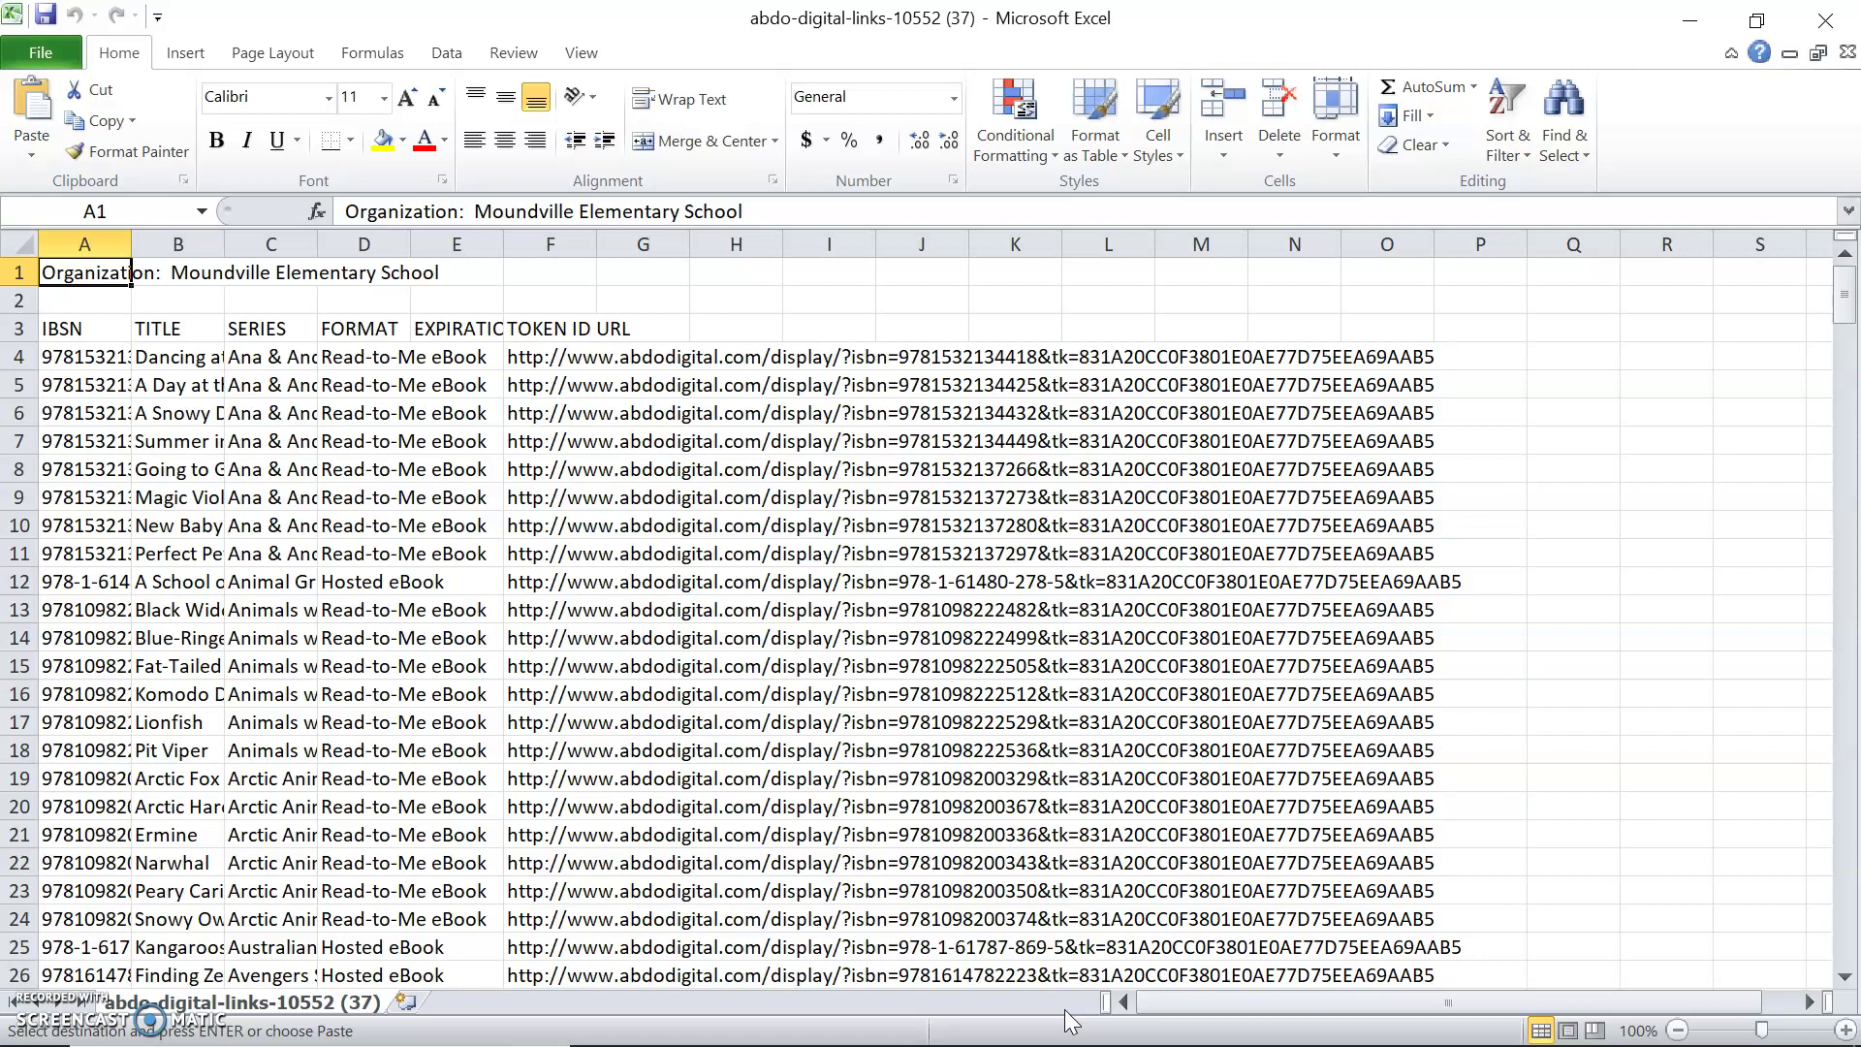
Copy the e-book URL cells in the Lionfish row
click(1146, 996)
drag(1480, 724, 515, 722)
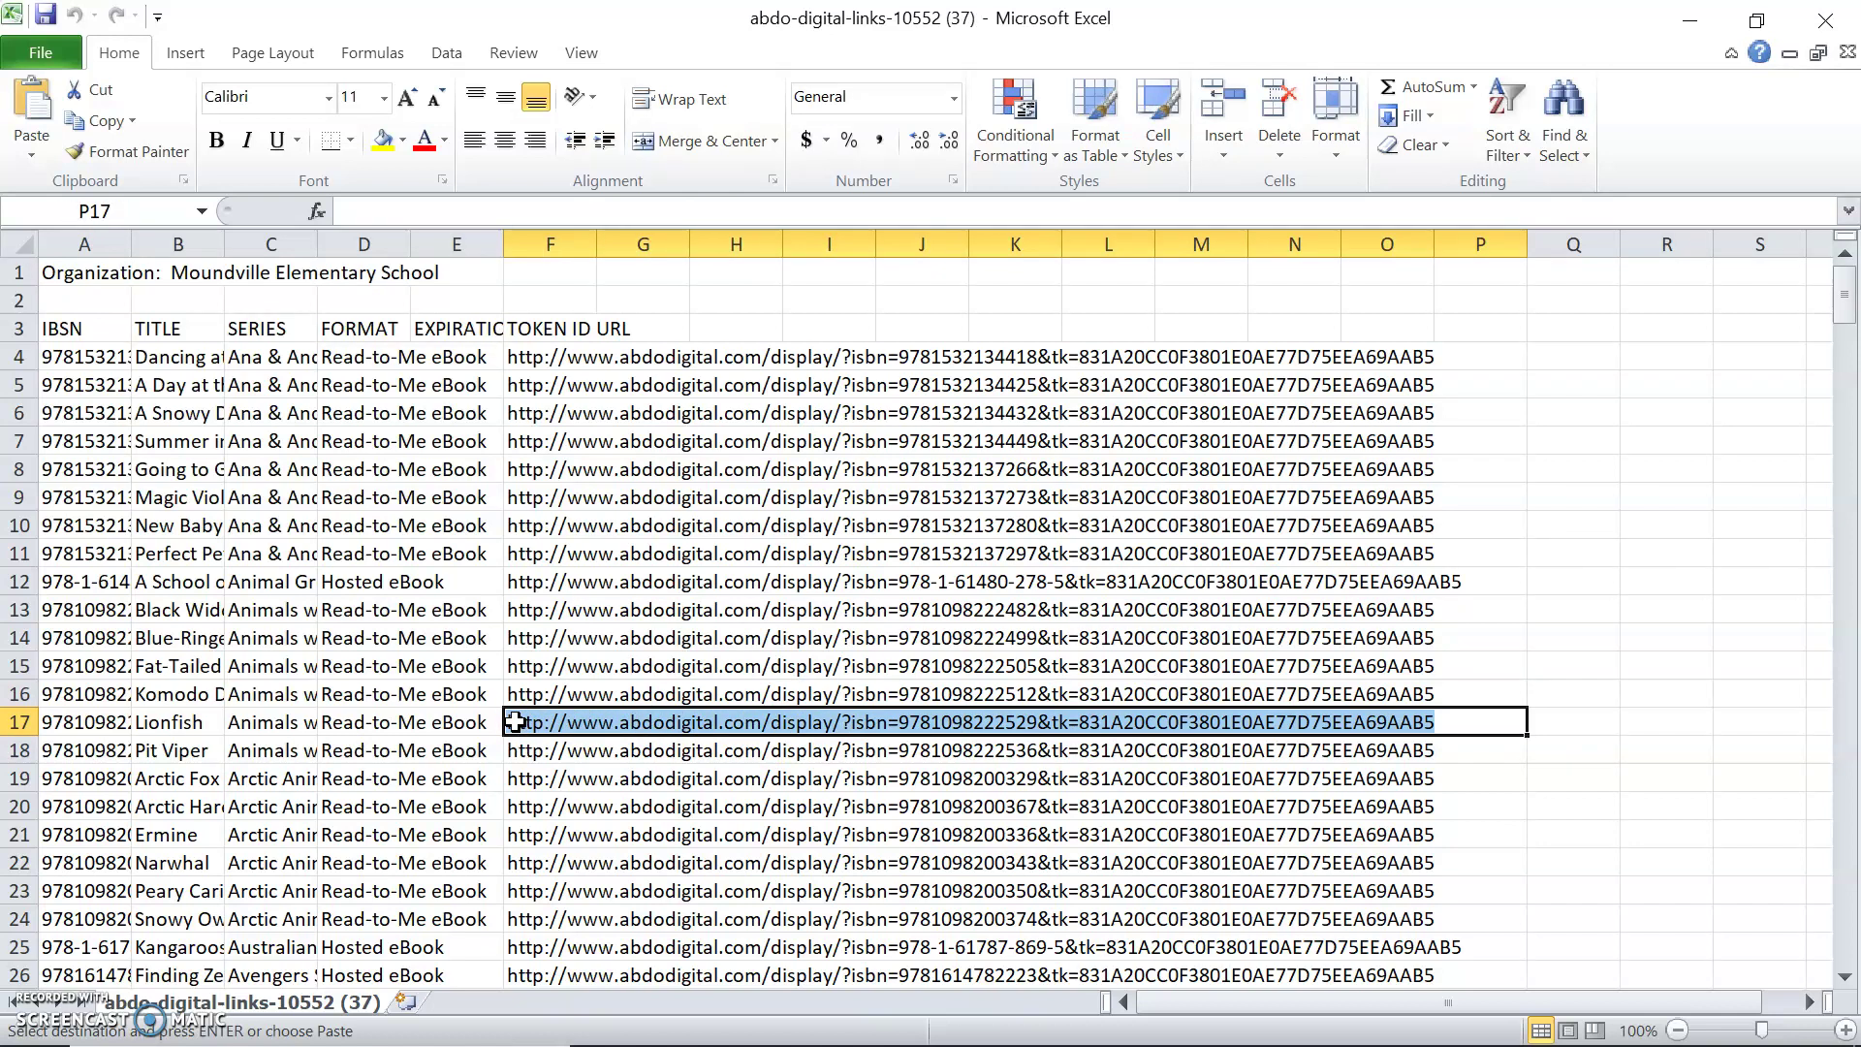
right_click(514, 722)
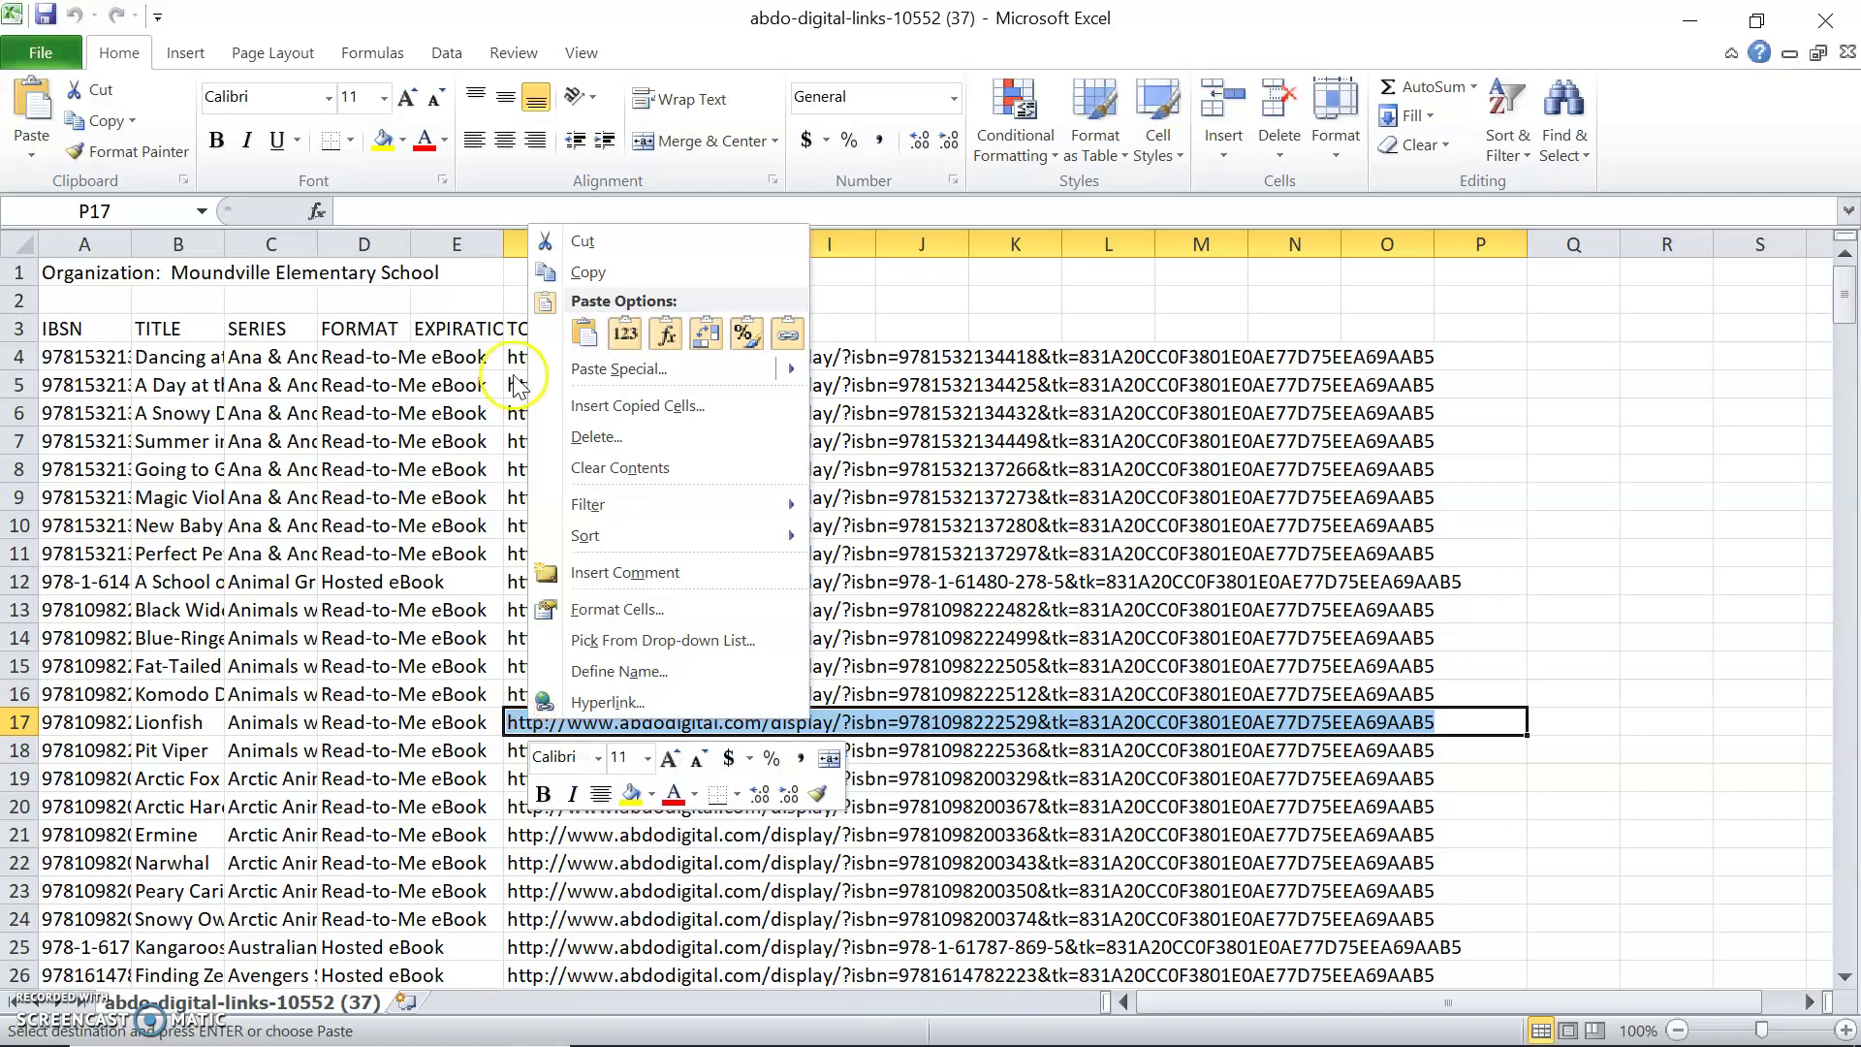
click(586, 273)
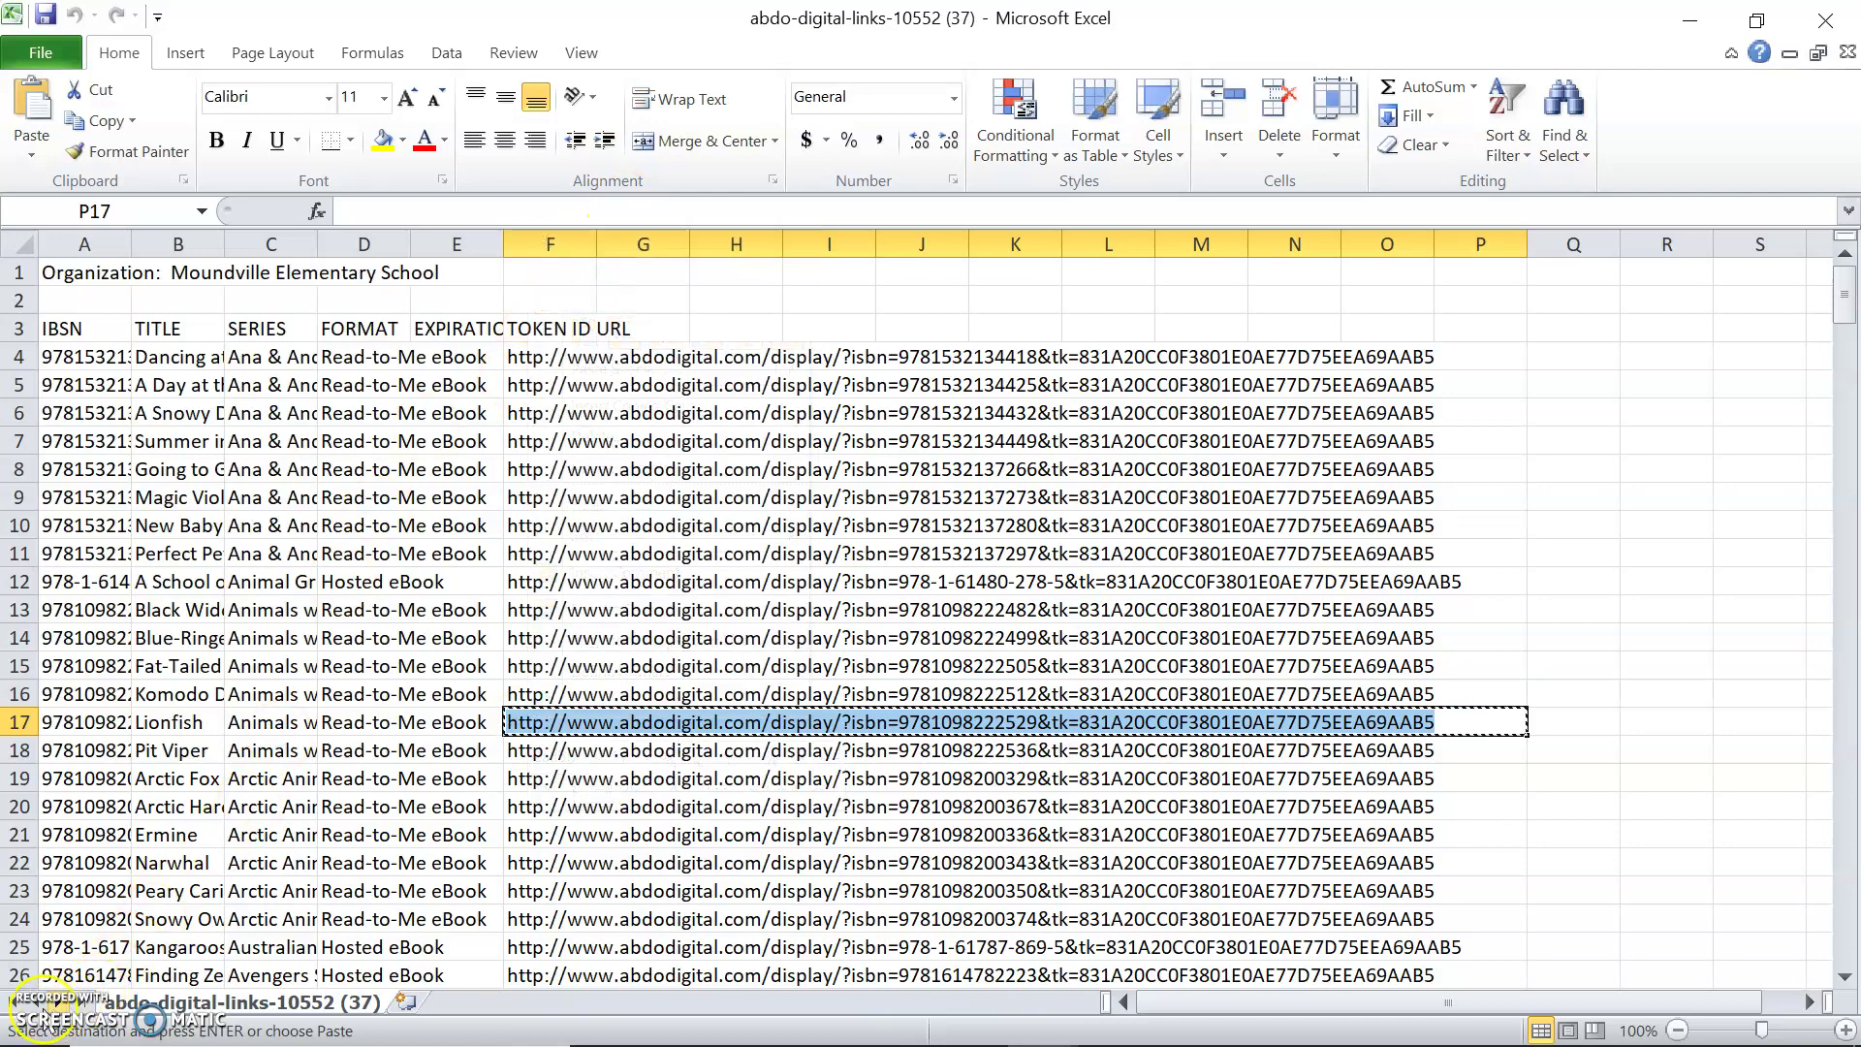
Switch to the Schoology Library-2nd Grade course and create a folder titled Animals Research with its availability set to Unpublished
key(alt+Tab)
click(293, 892)
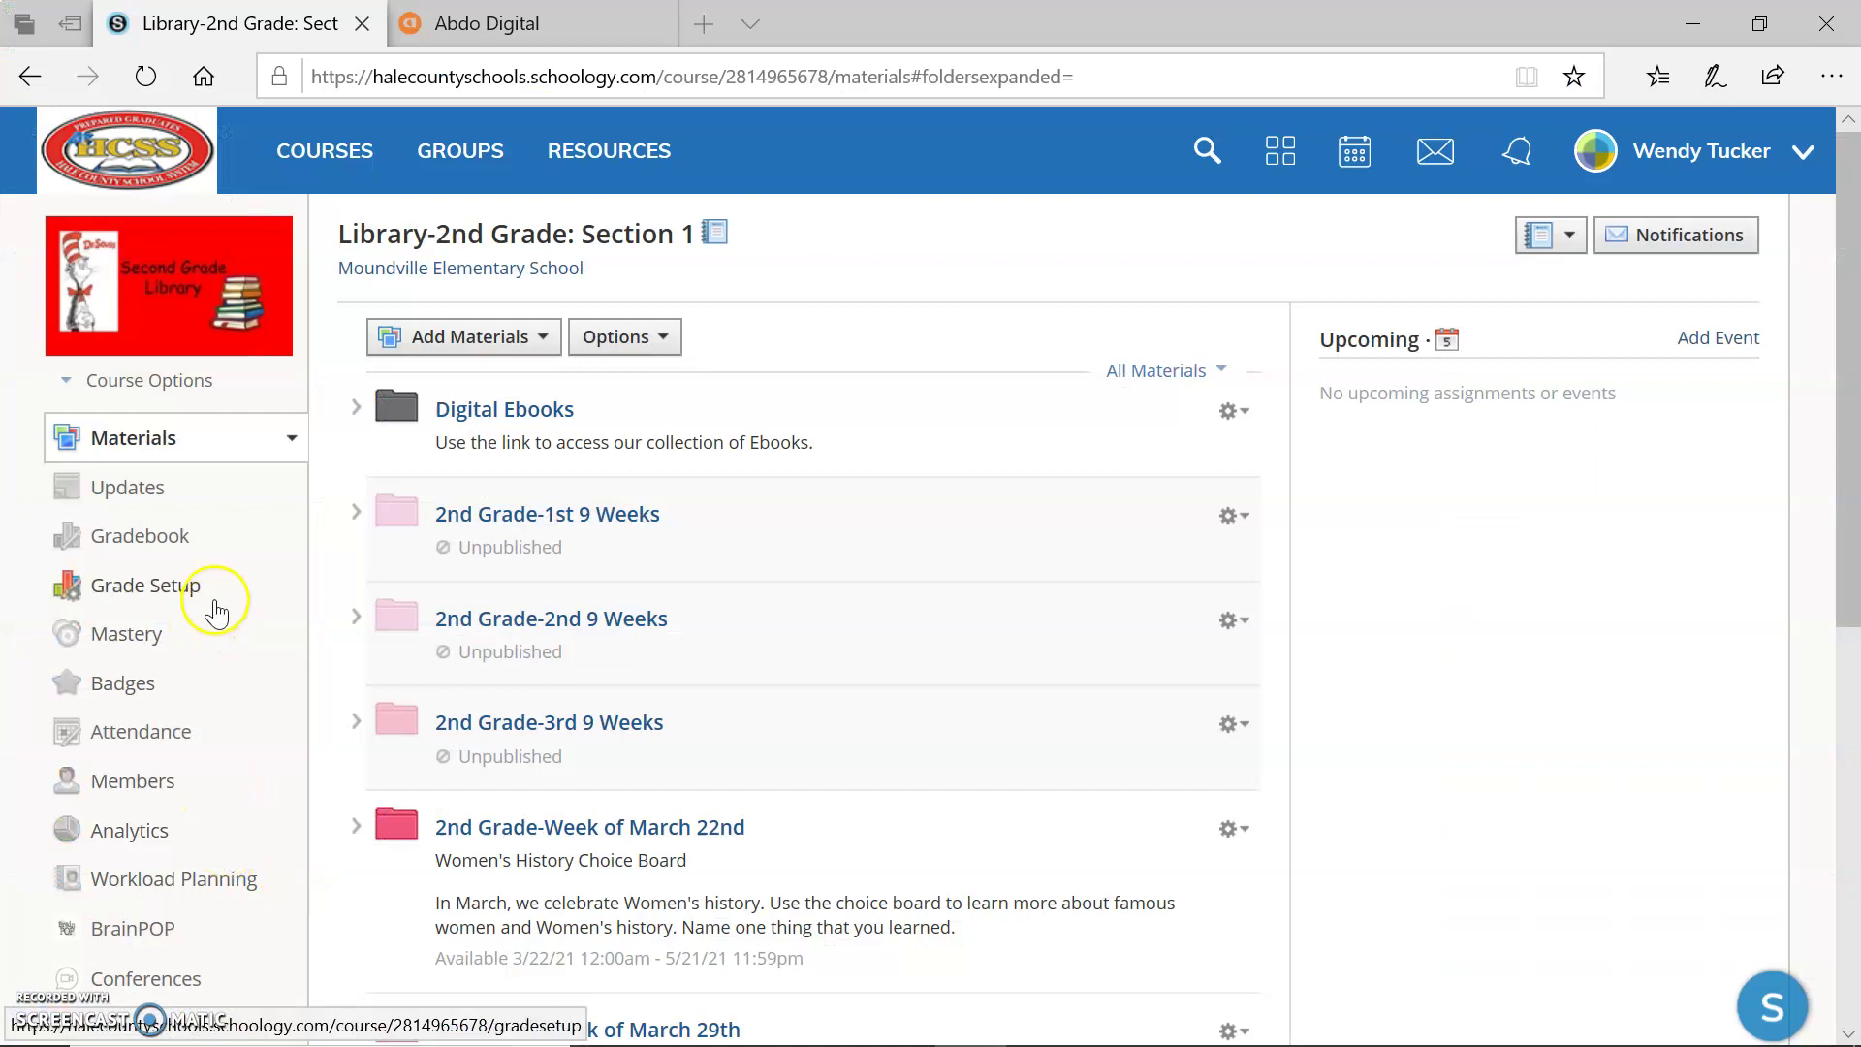
click(426, 341)
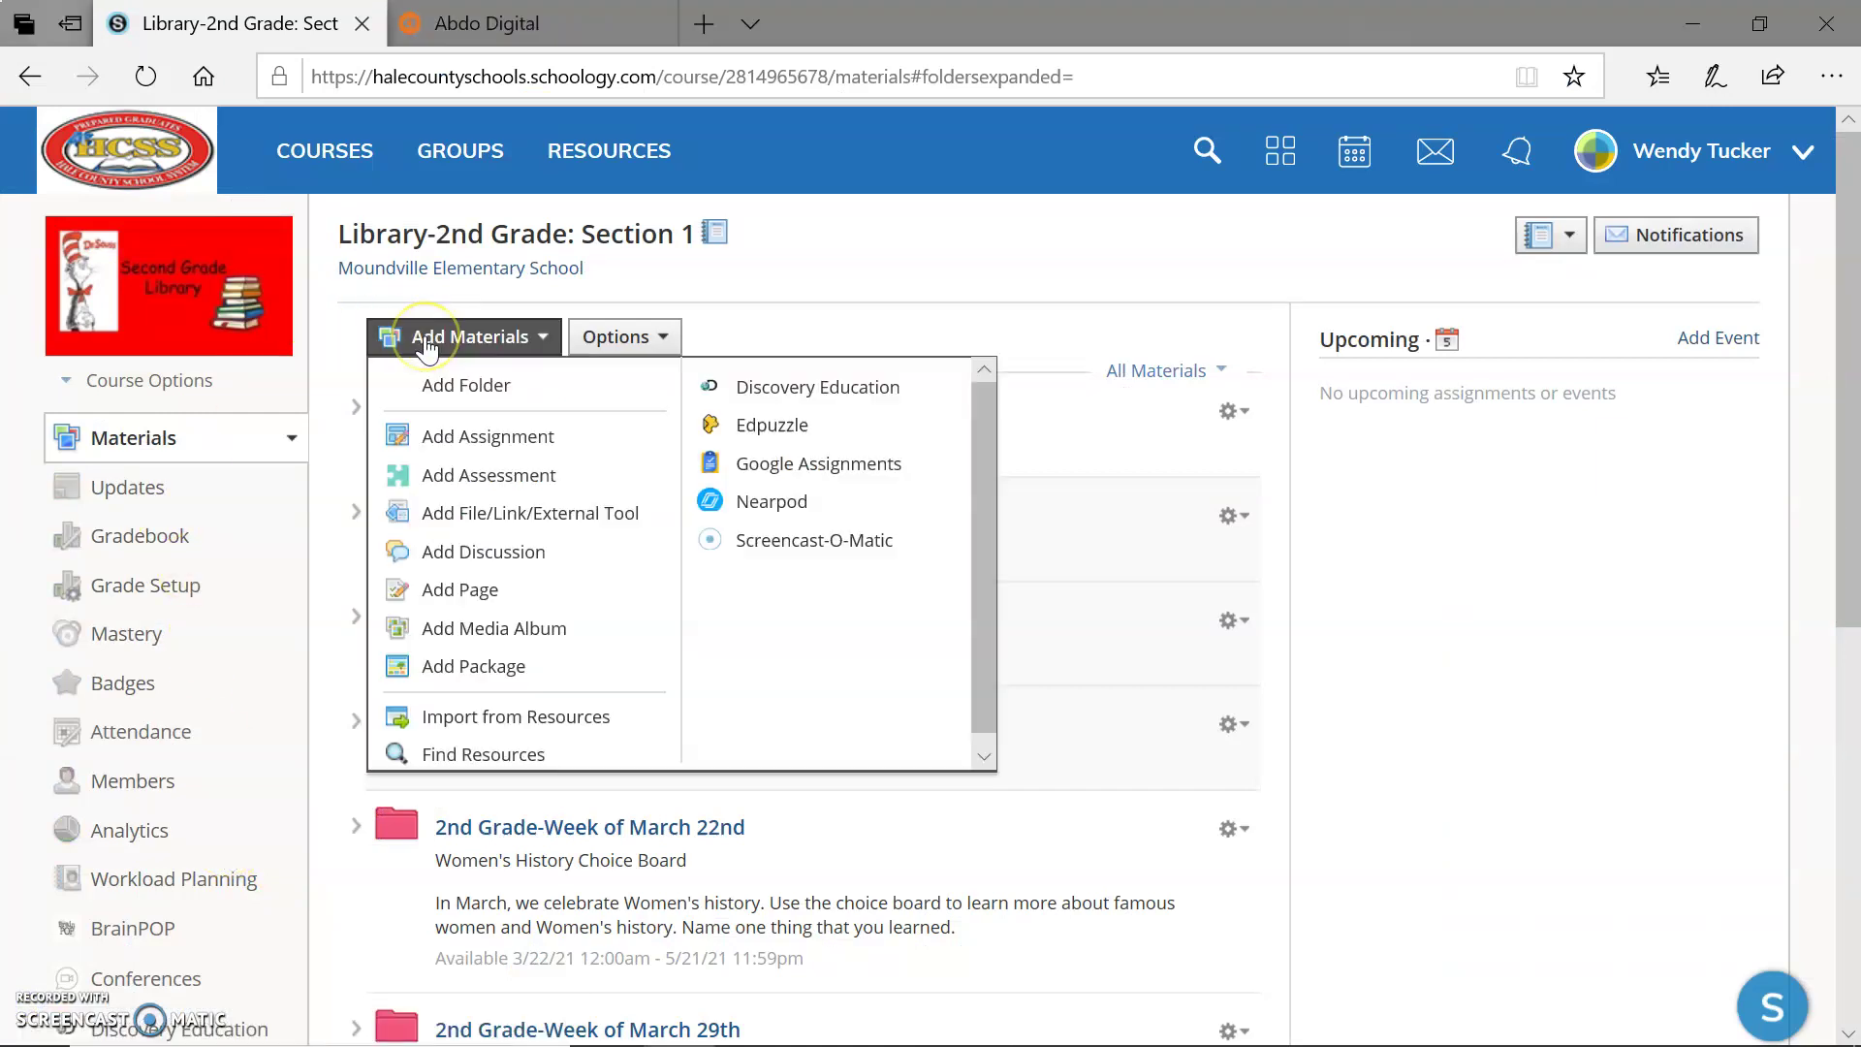
click(433, 388)
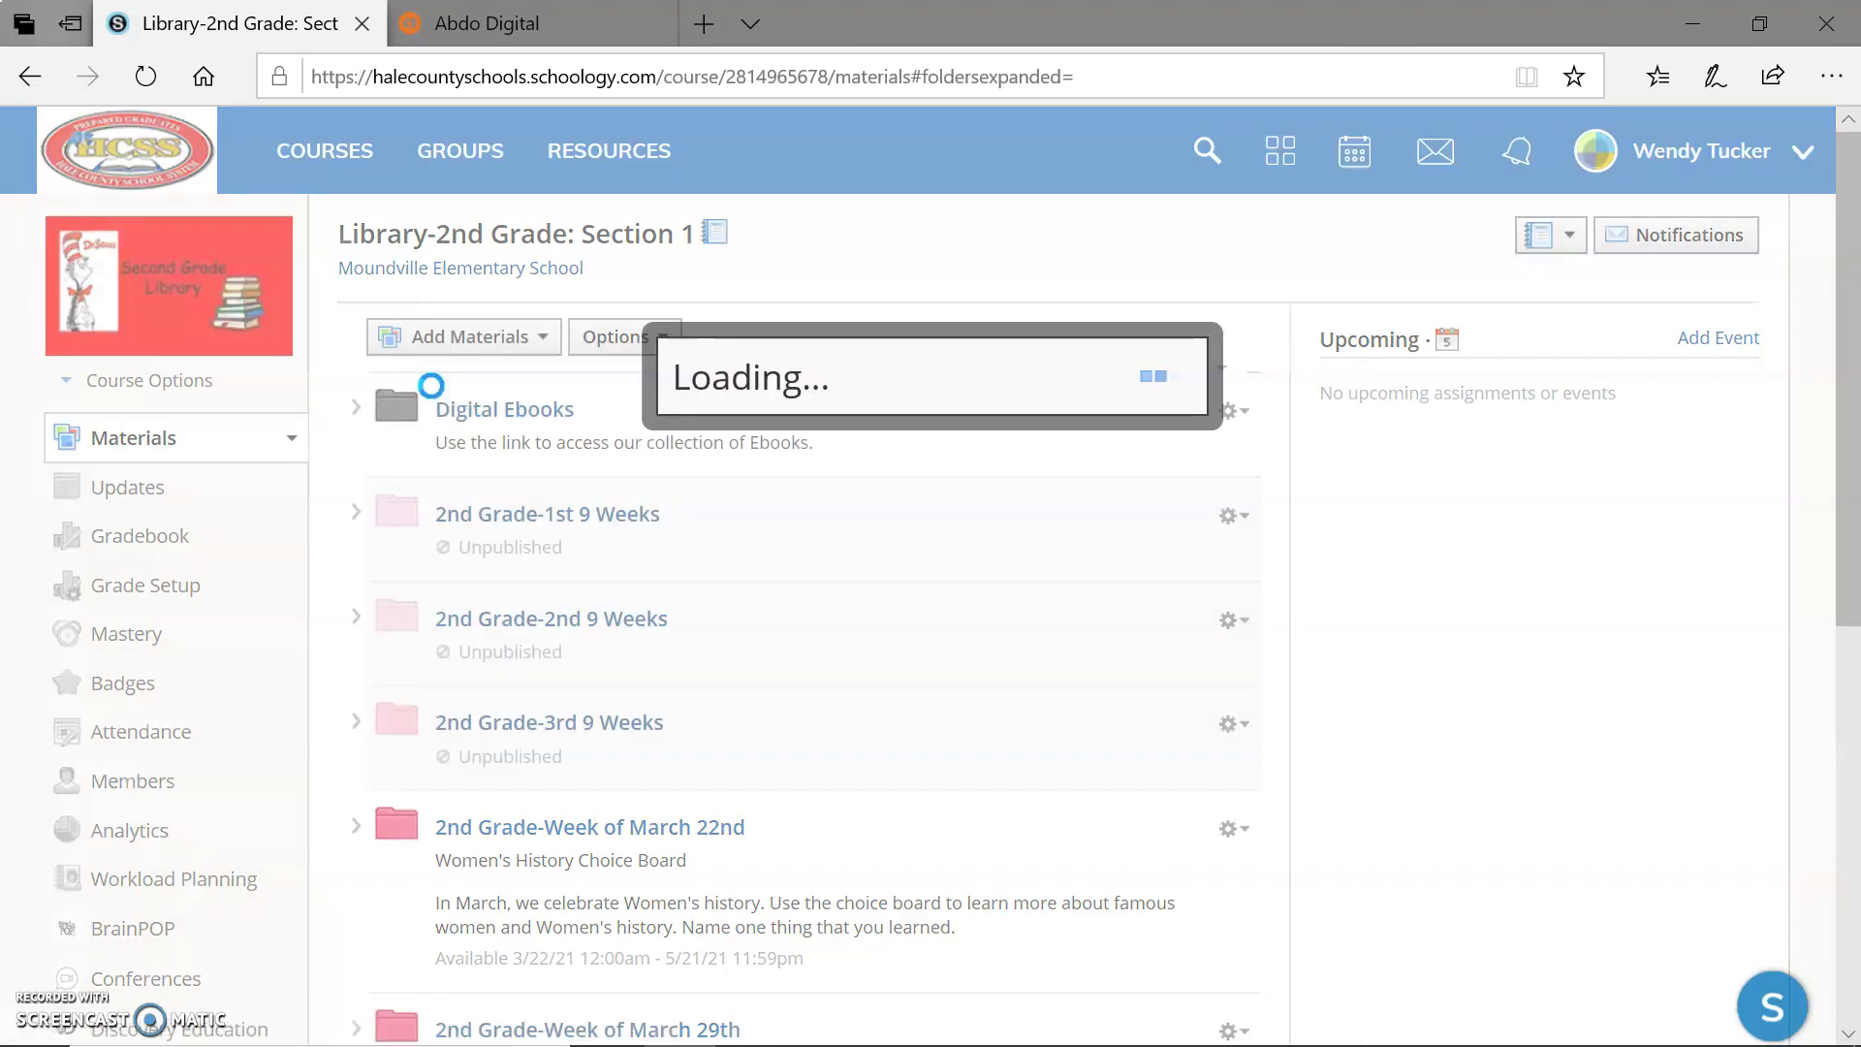
click(526, 248)
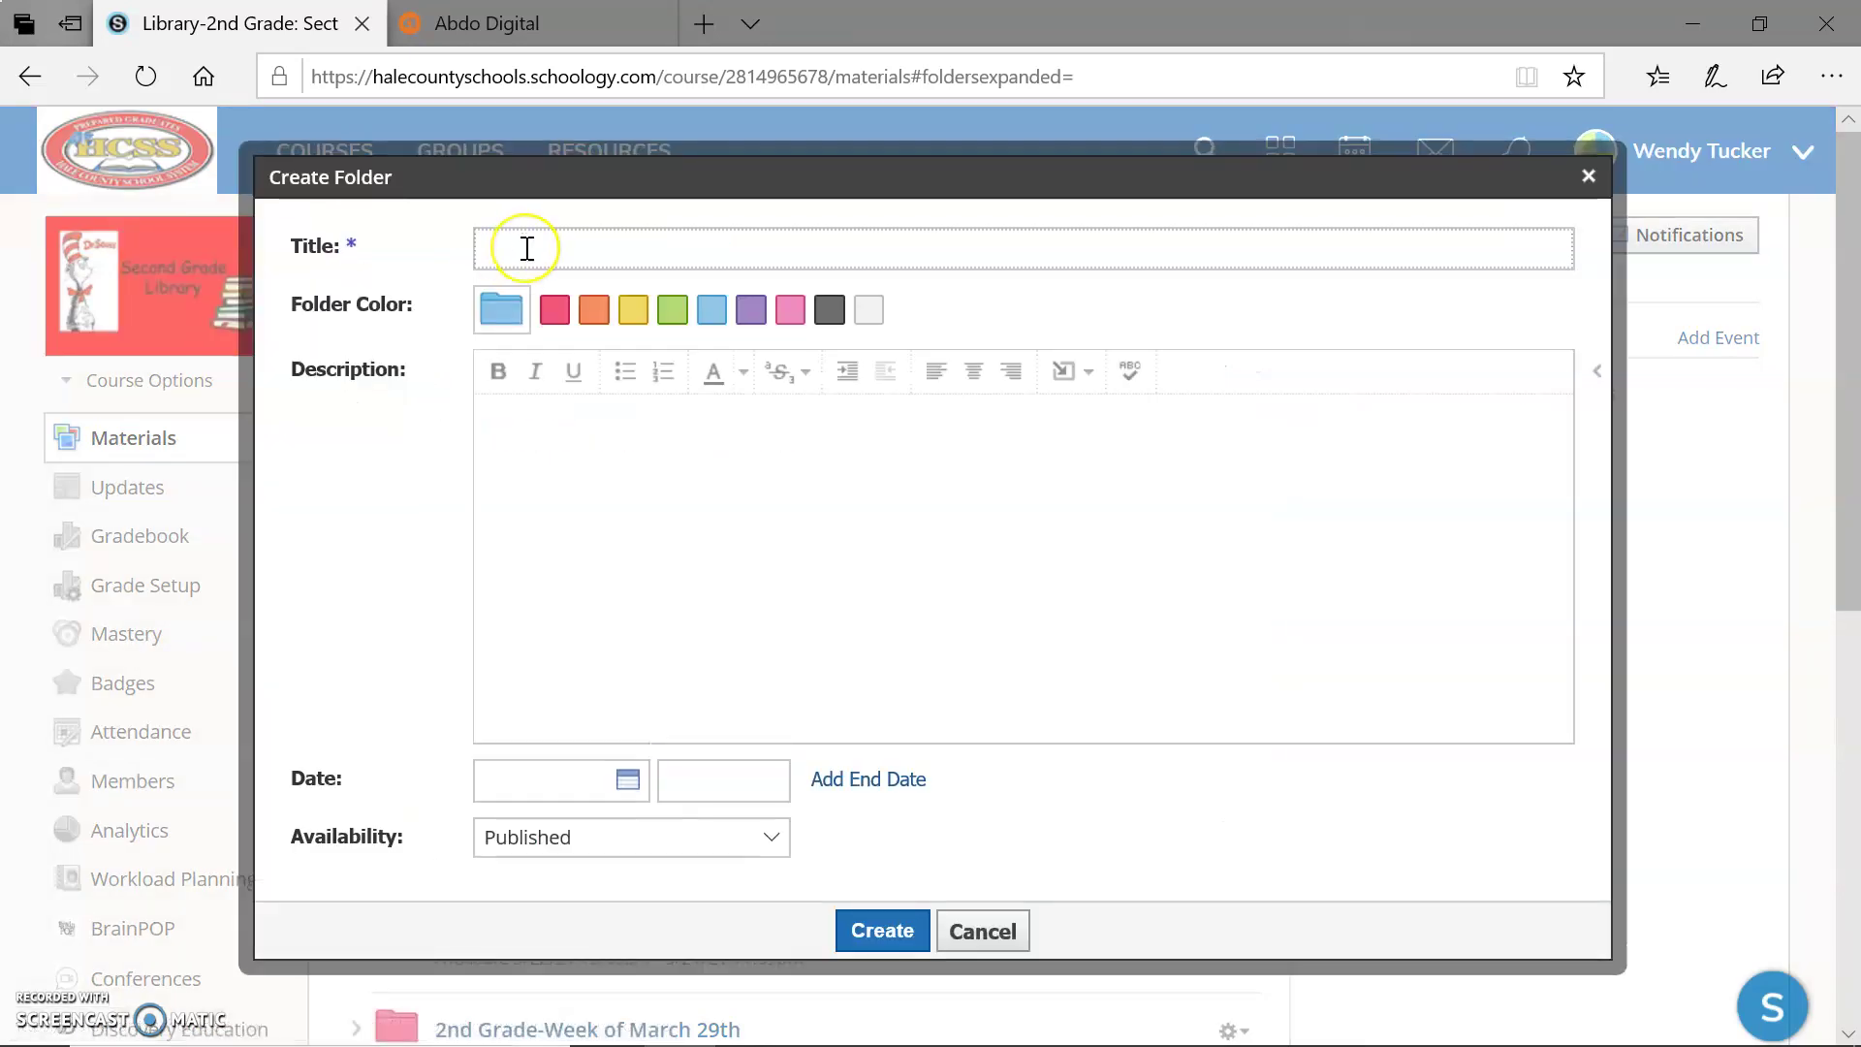
text(4)
key(BackSpace)
text(Animals Research)
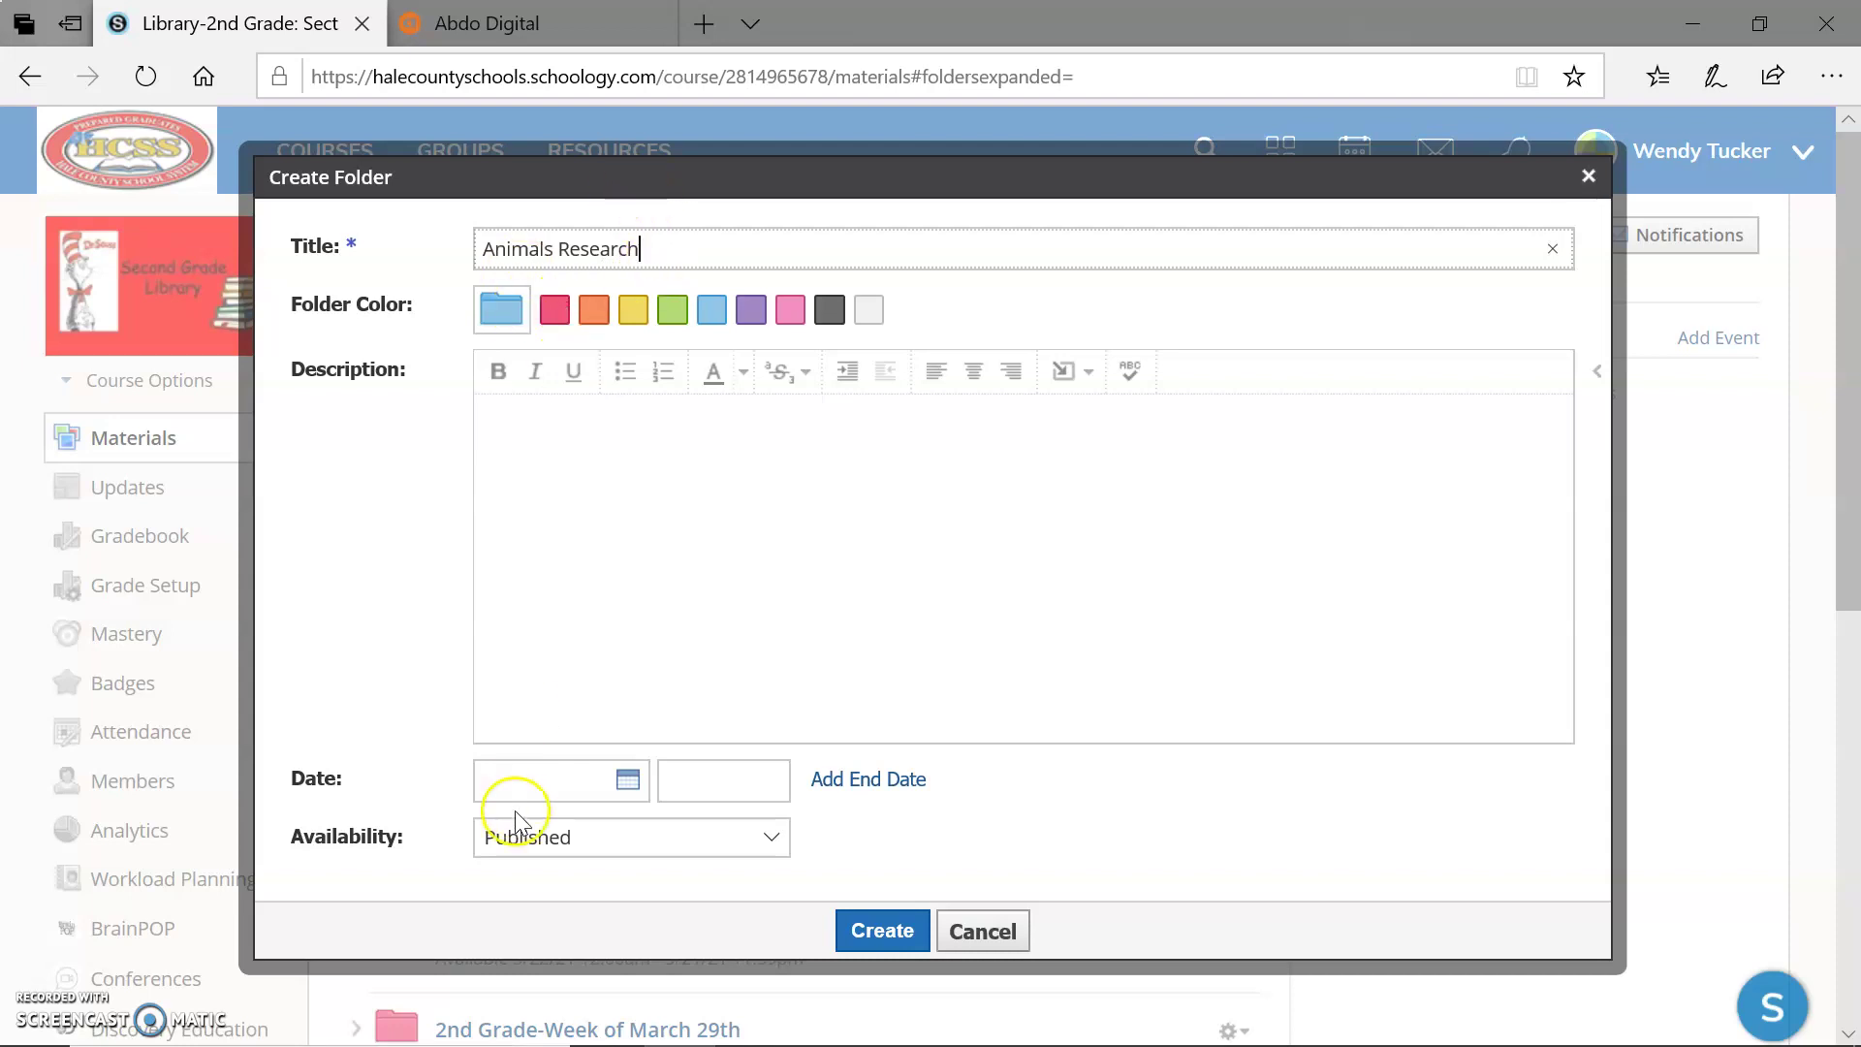
click(524, 846)
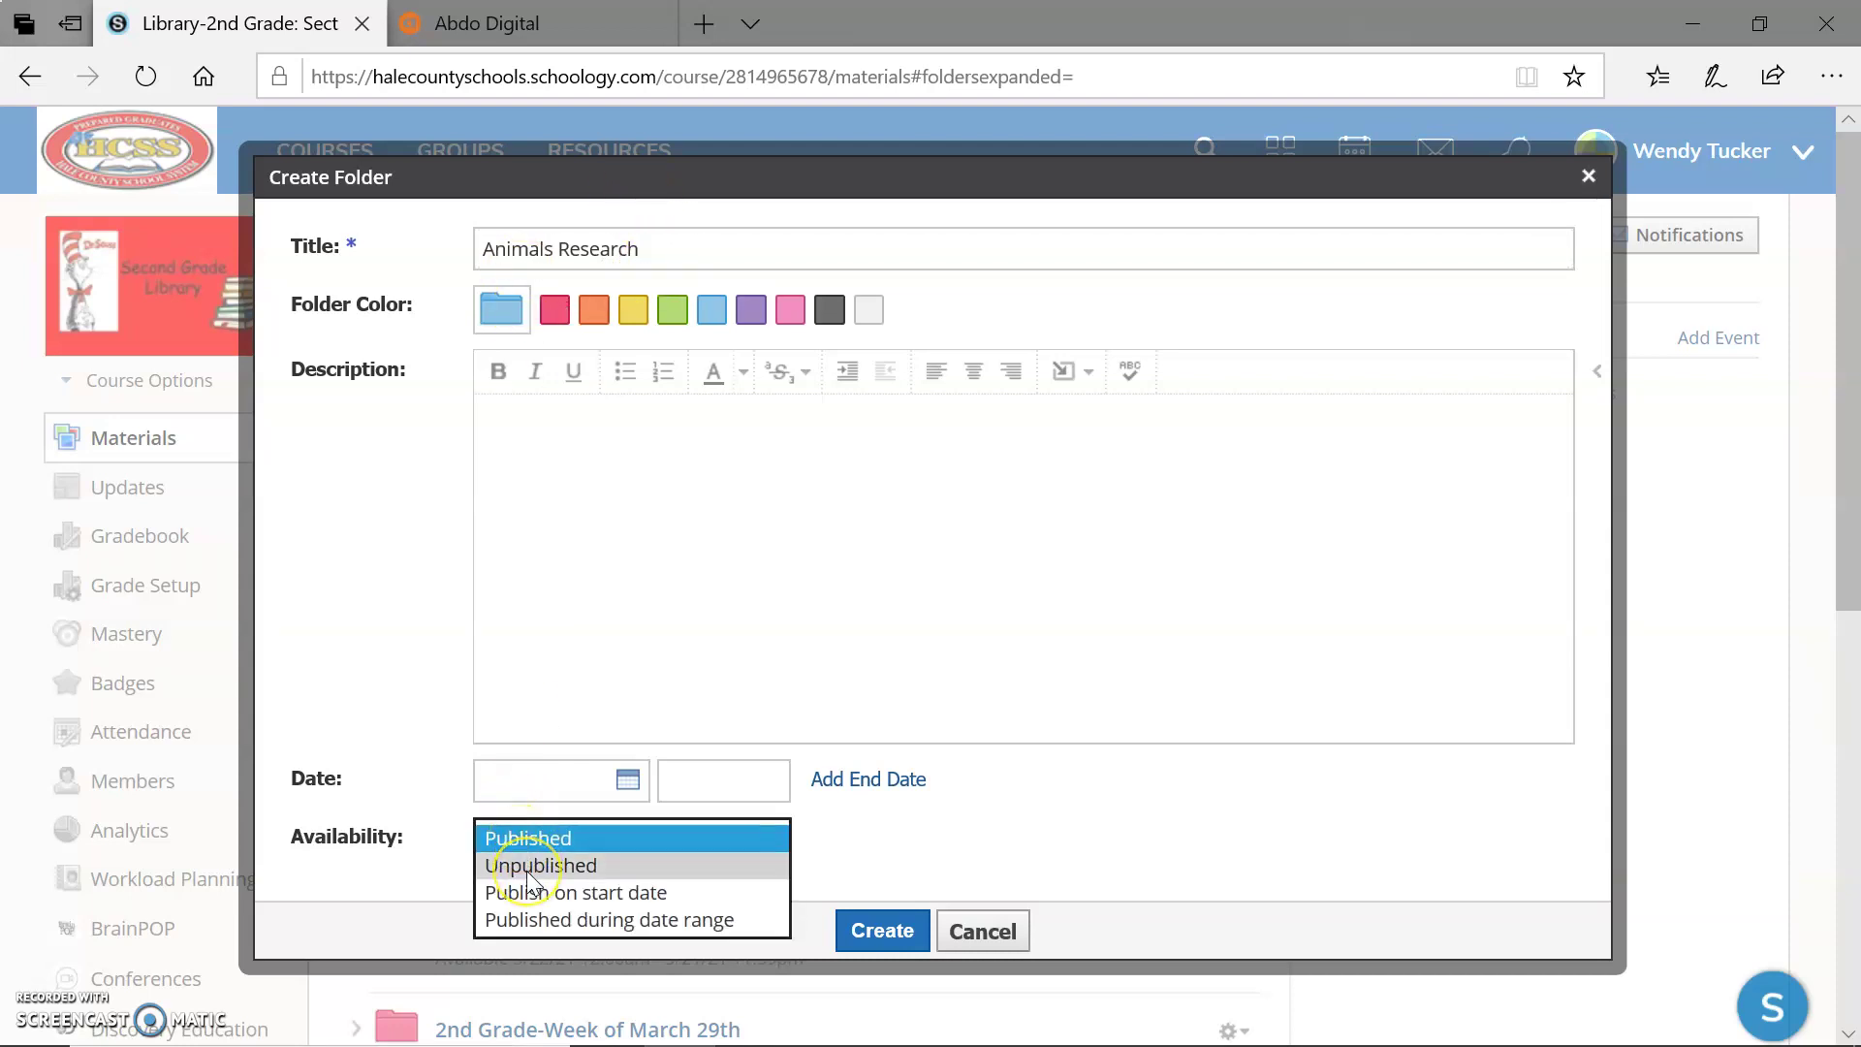
click(521, 867)
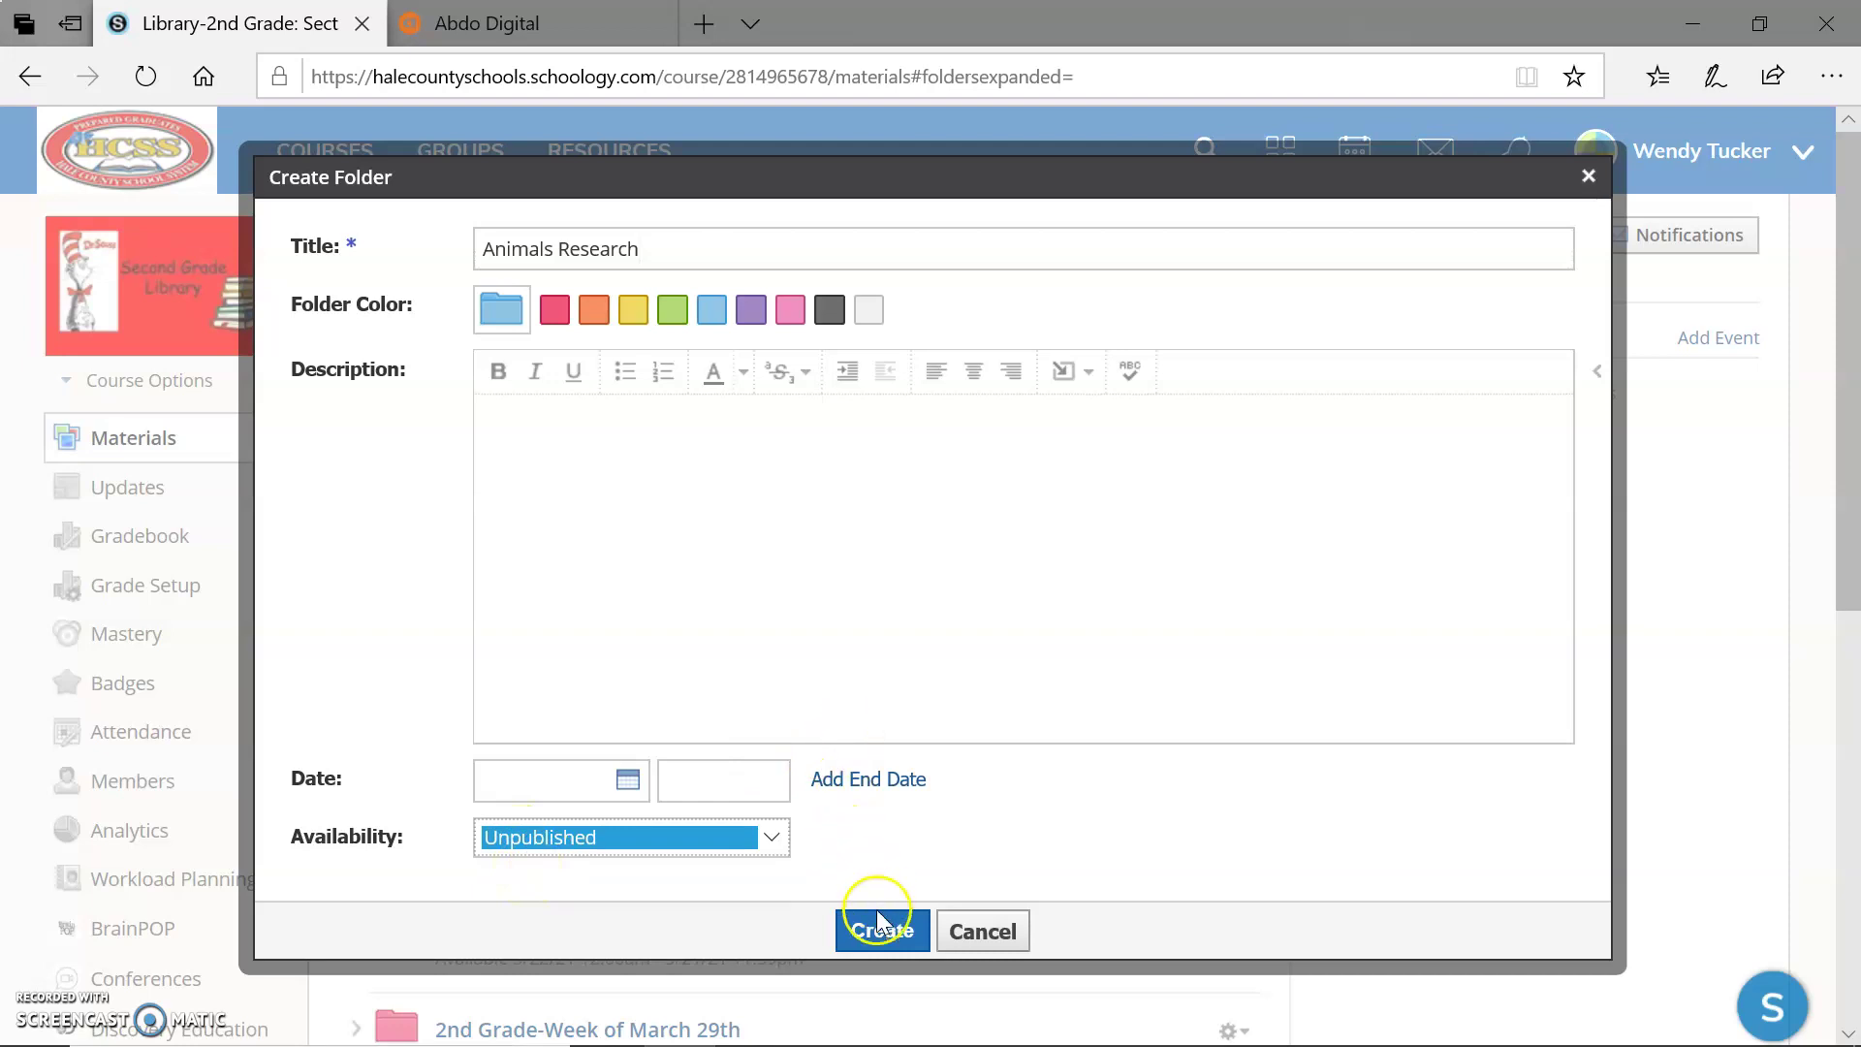
click(877, 942)
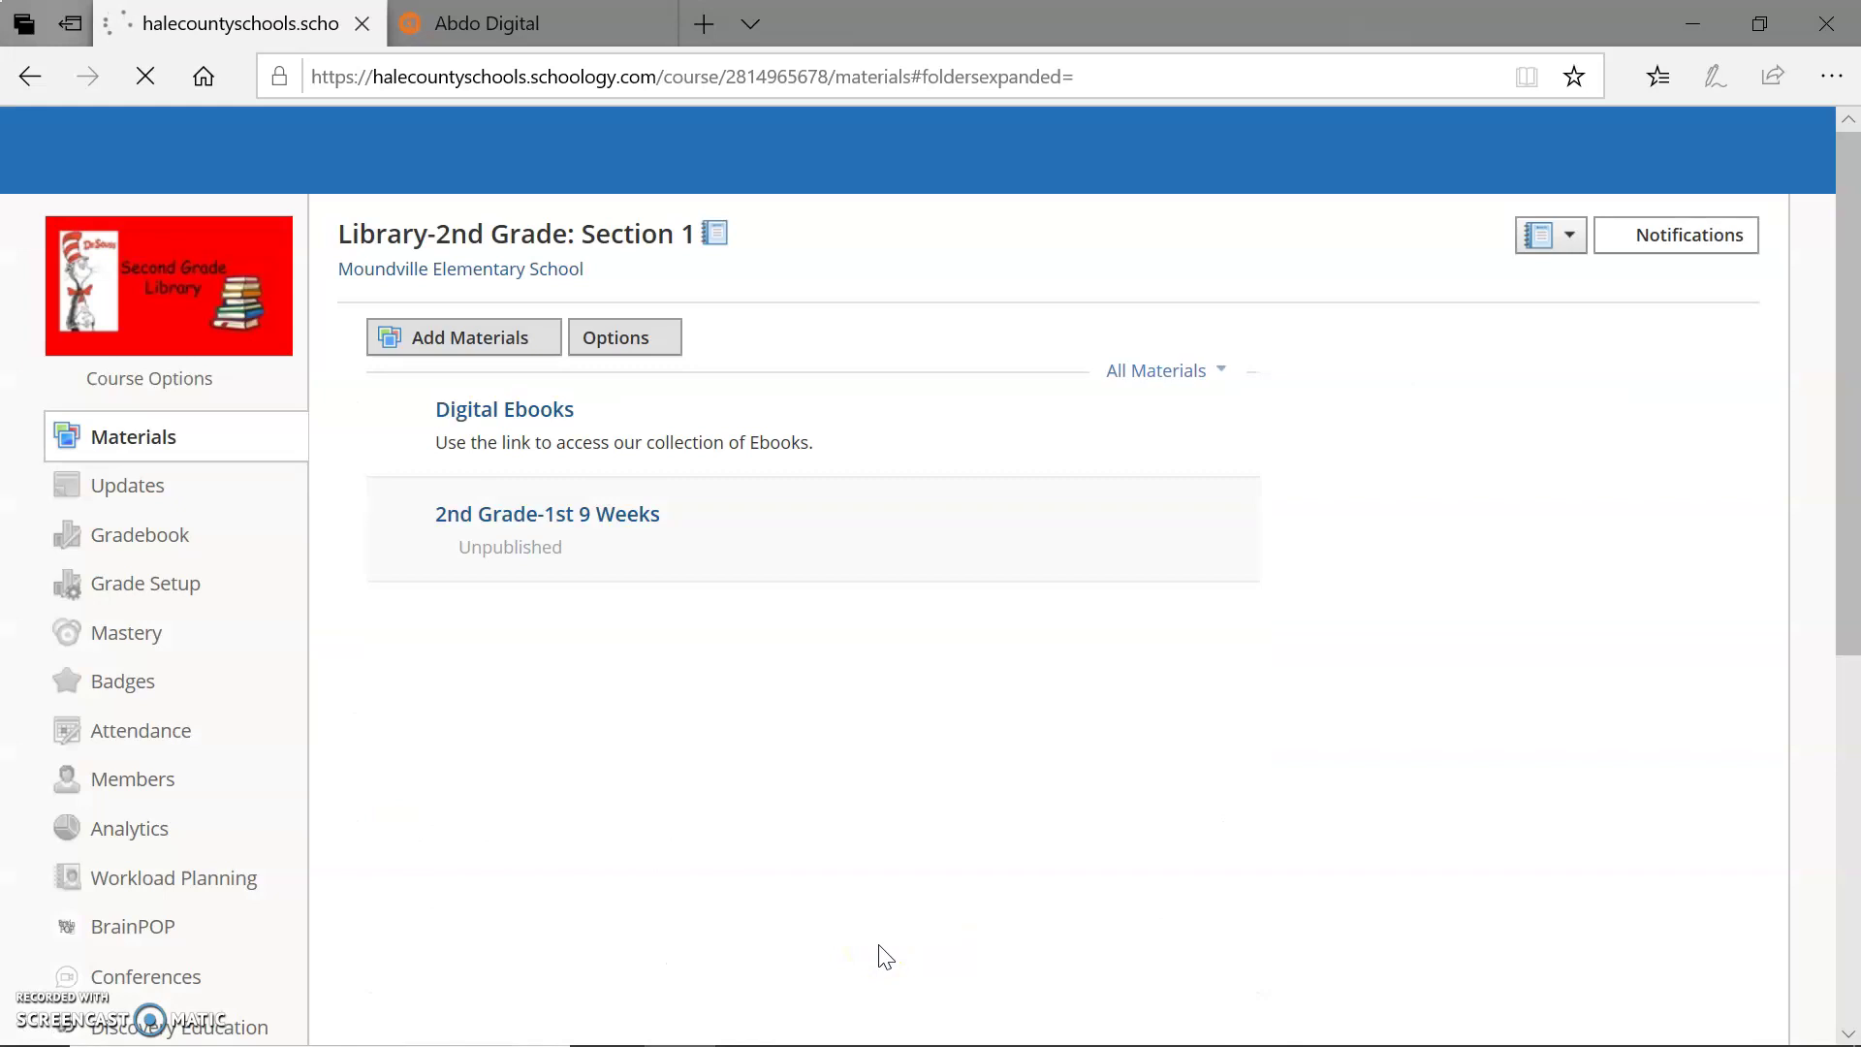
Open the Animals Research folder and start a new assignment named "Animals research"
drag(1851, 477, 1846, 882)
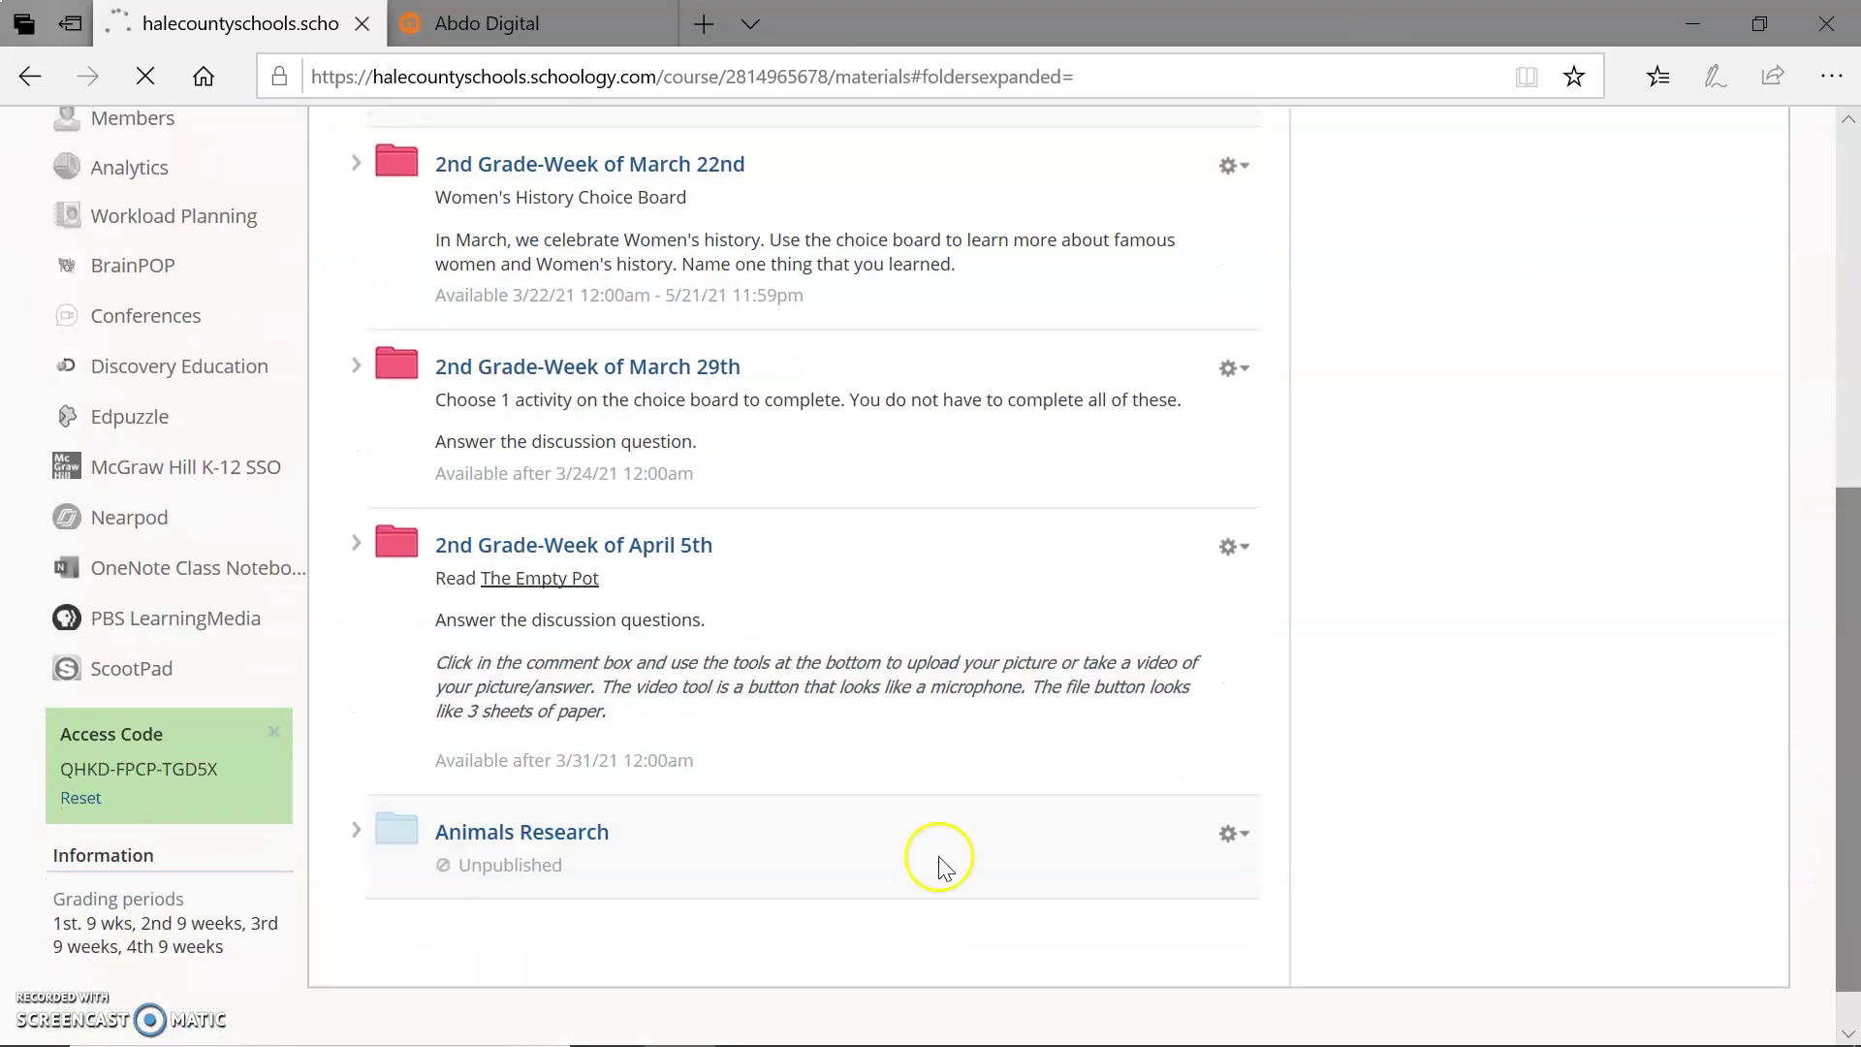
click(517, 833)
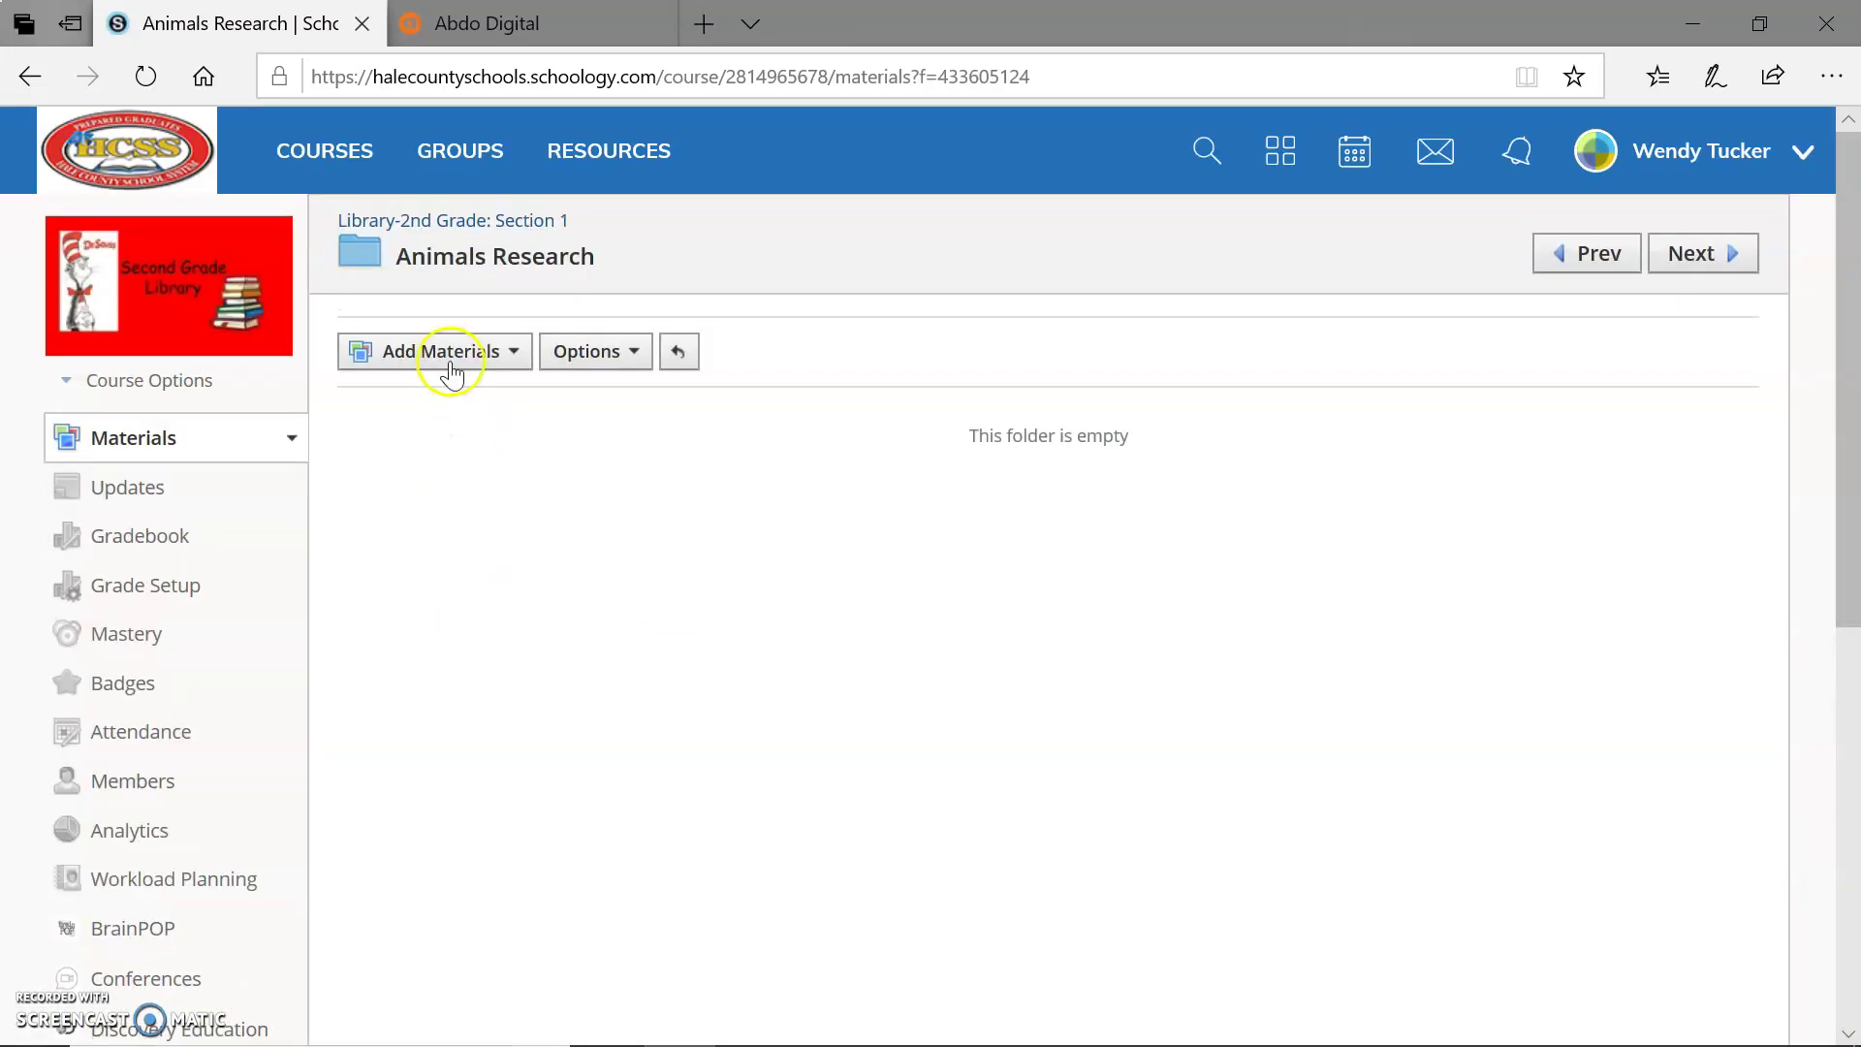
click(451, 357)
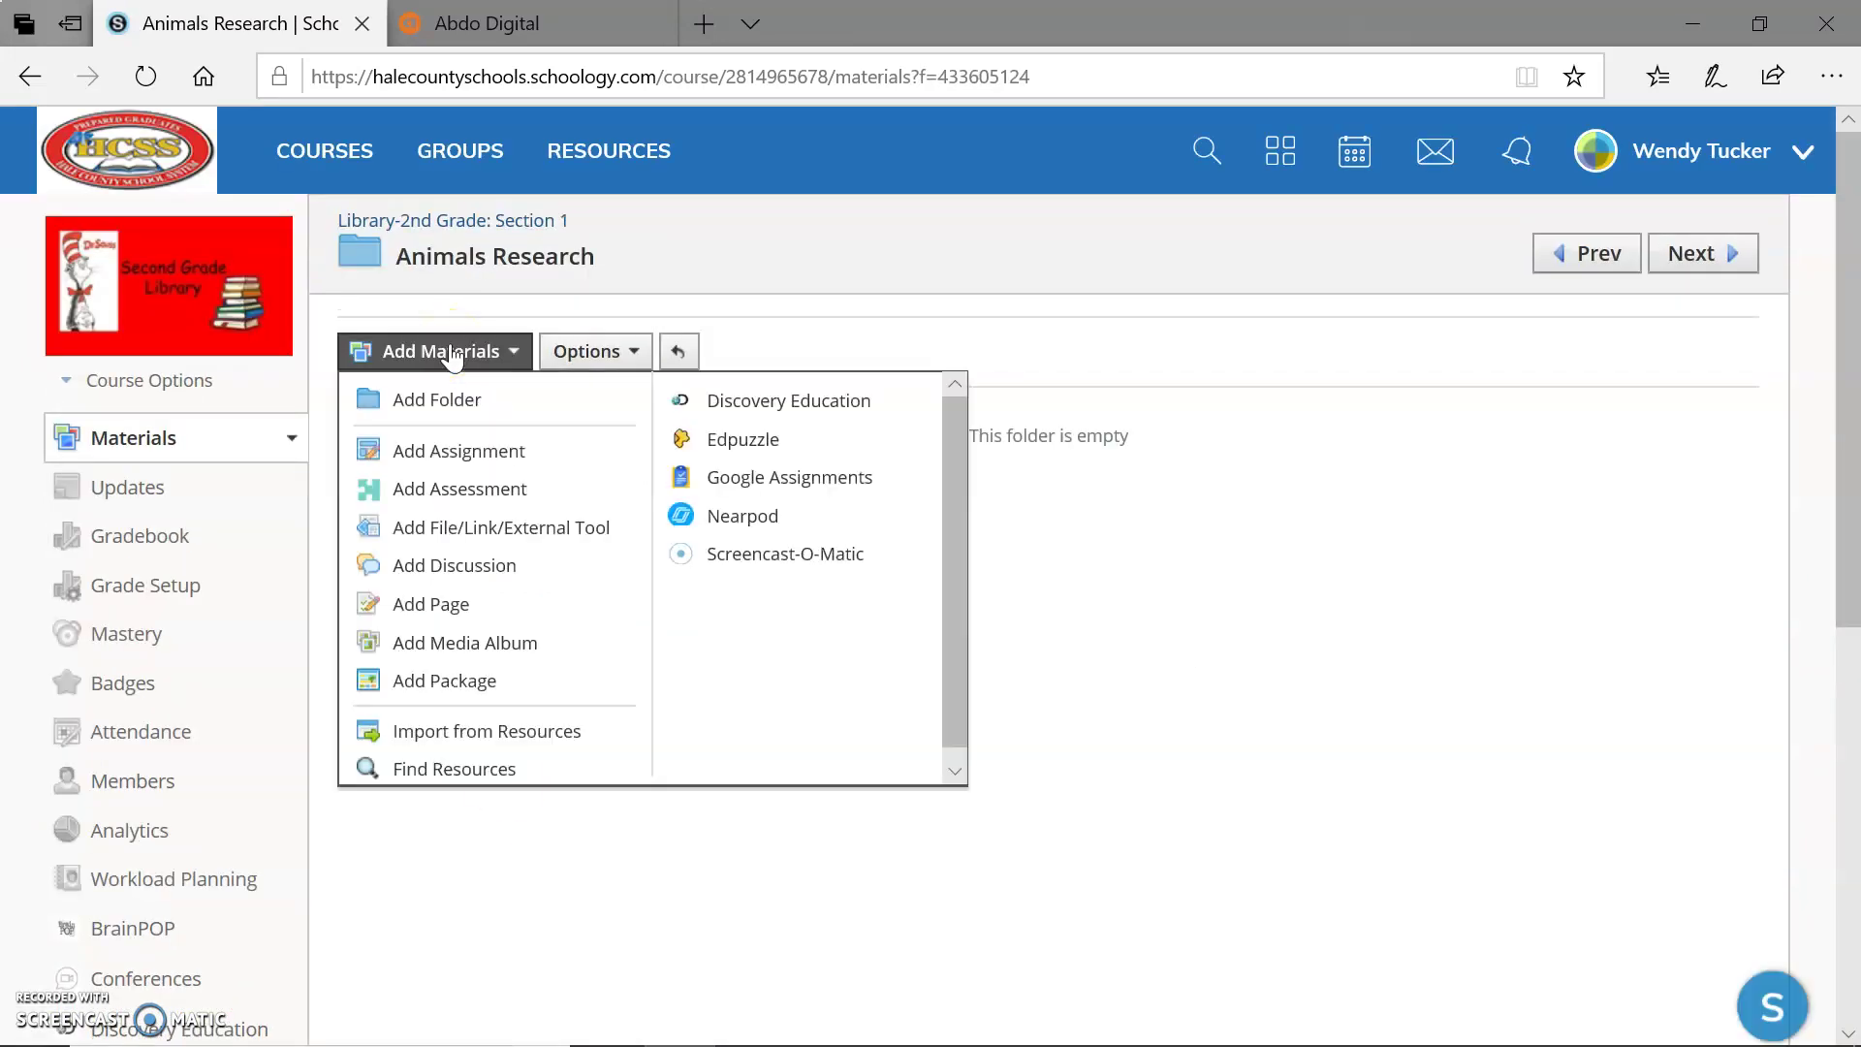
click(435, 463)
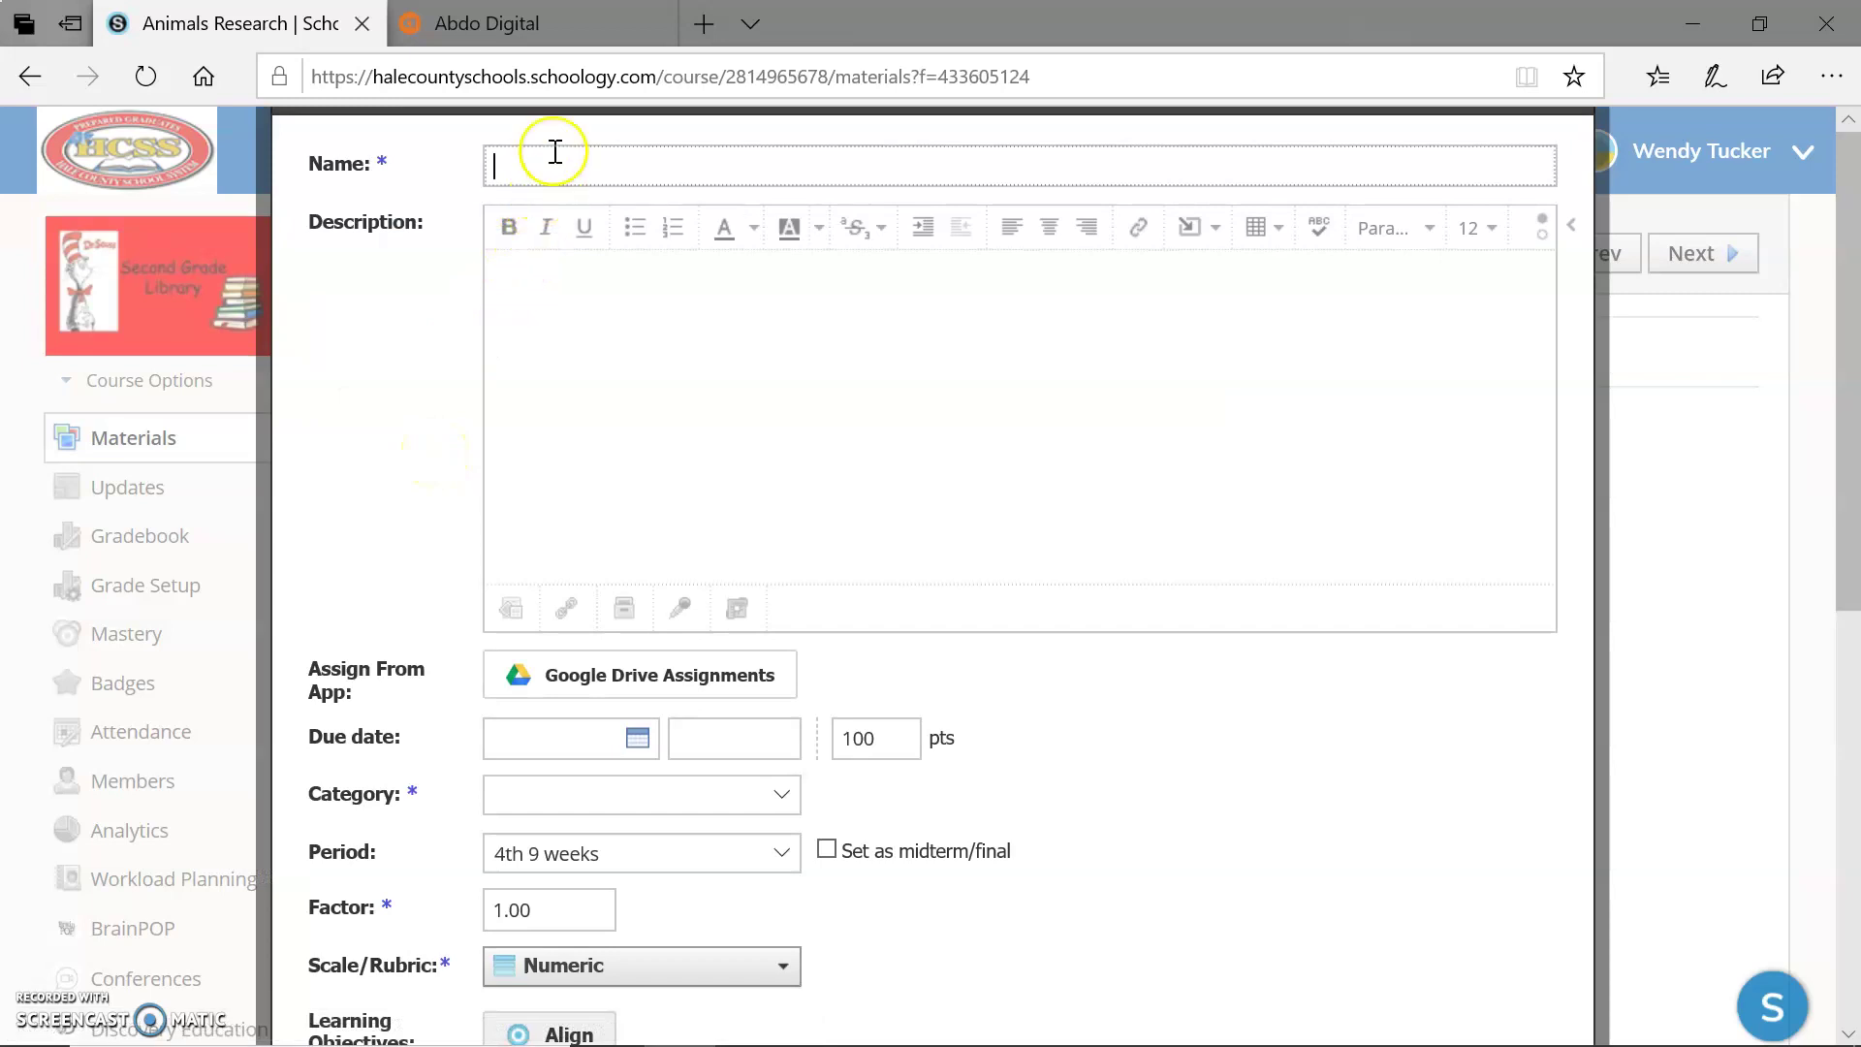
text(Animals)
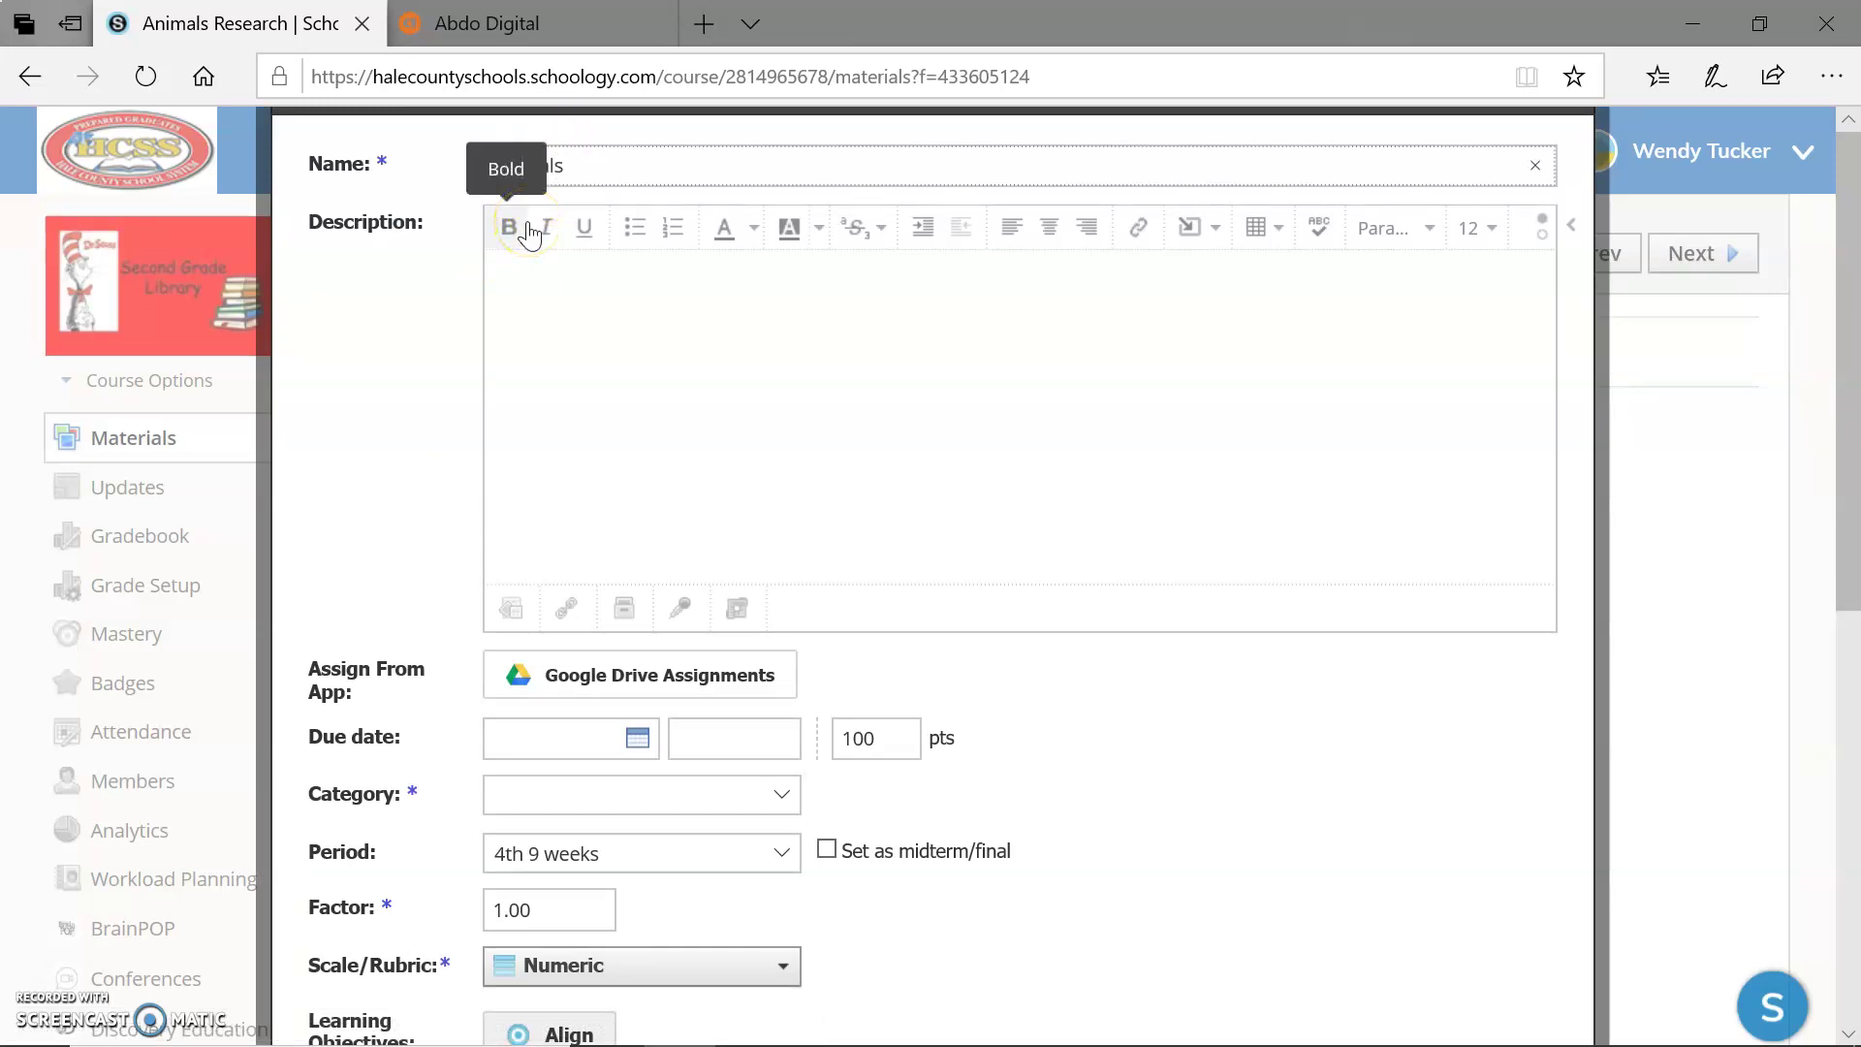
text( research)
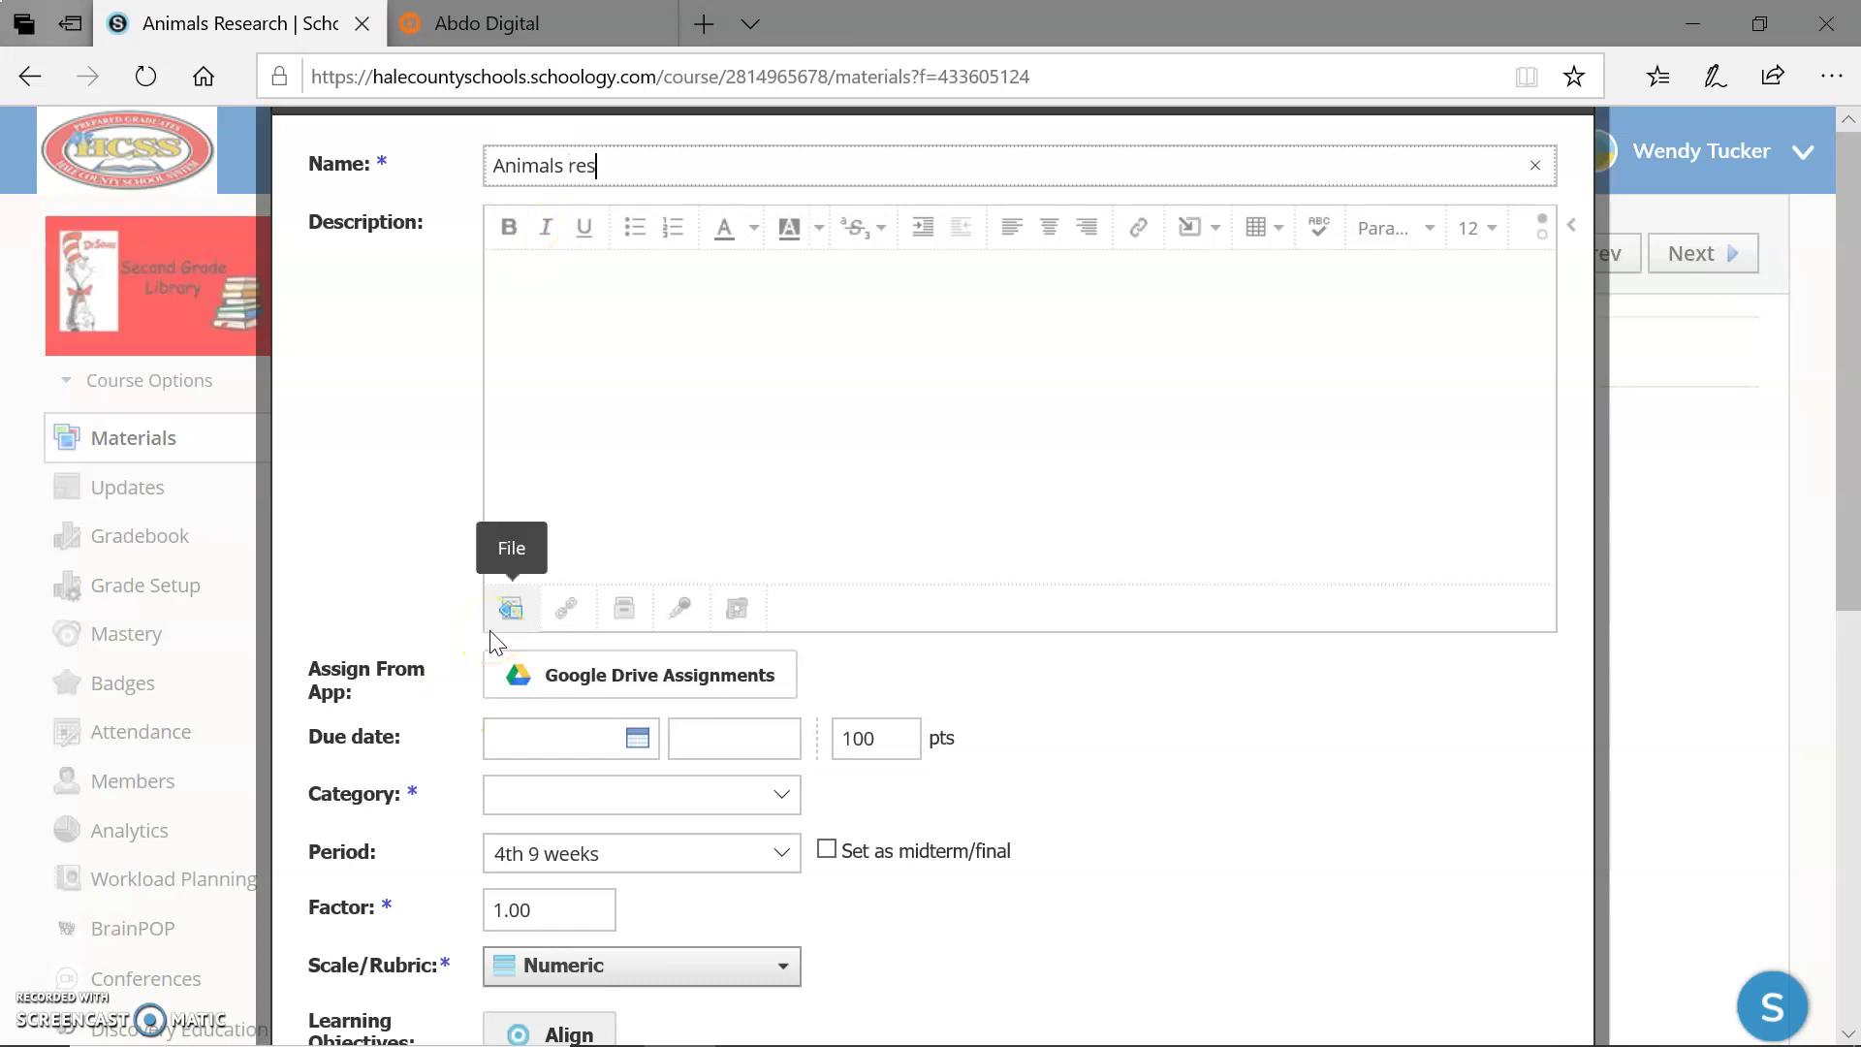
Enter "1. Choose an animal." as the assignment description and begin a new line below it
click(588, 284)
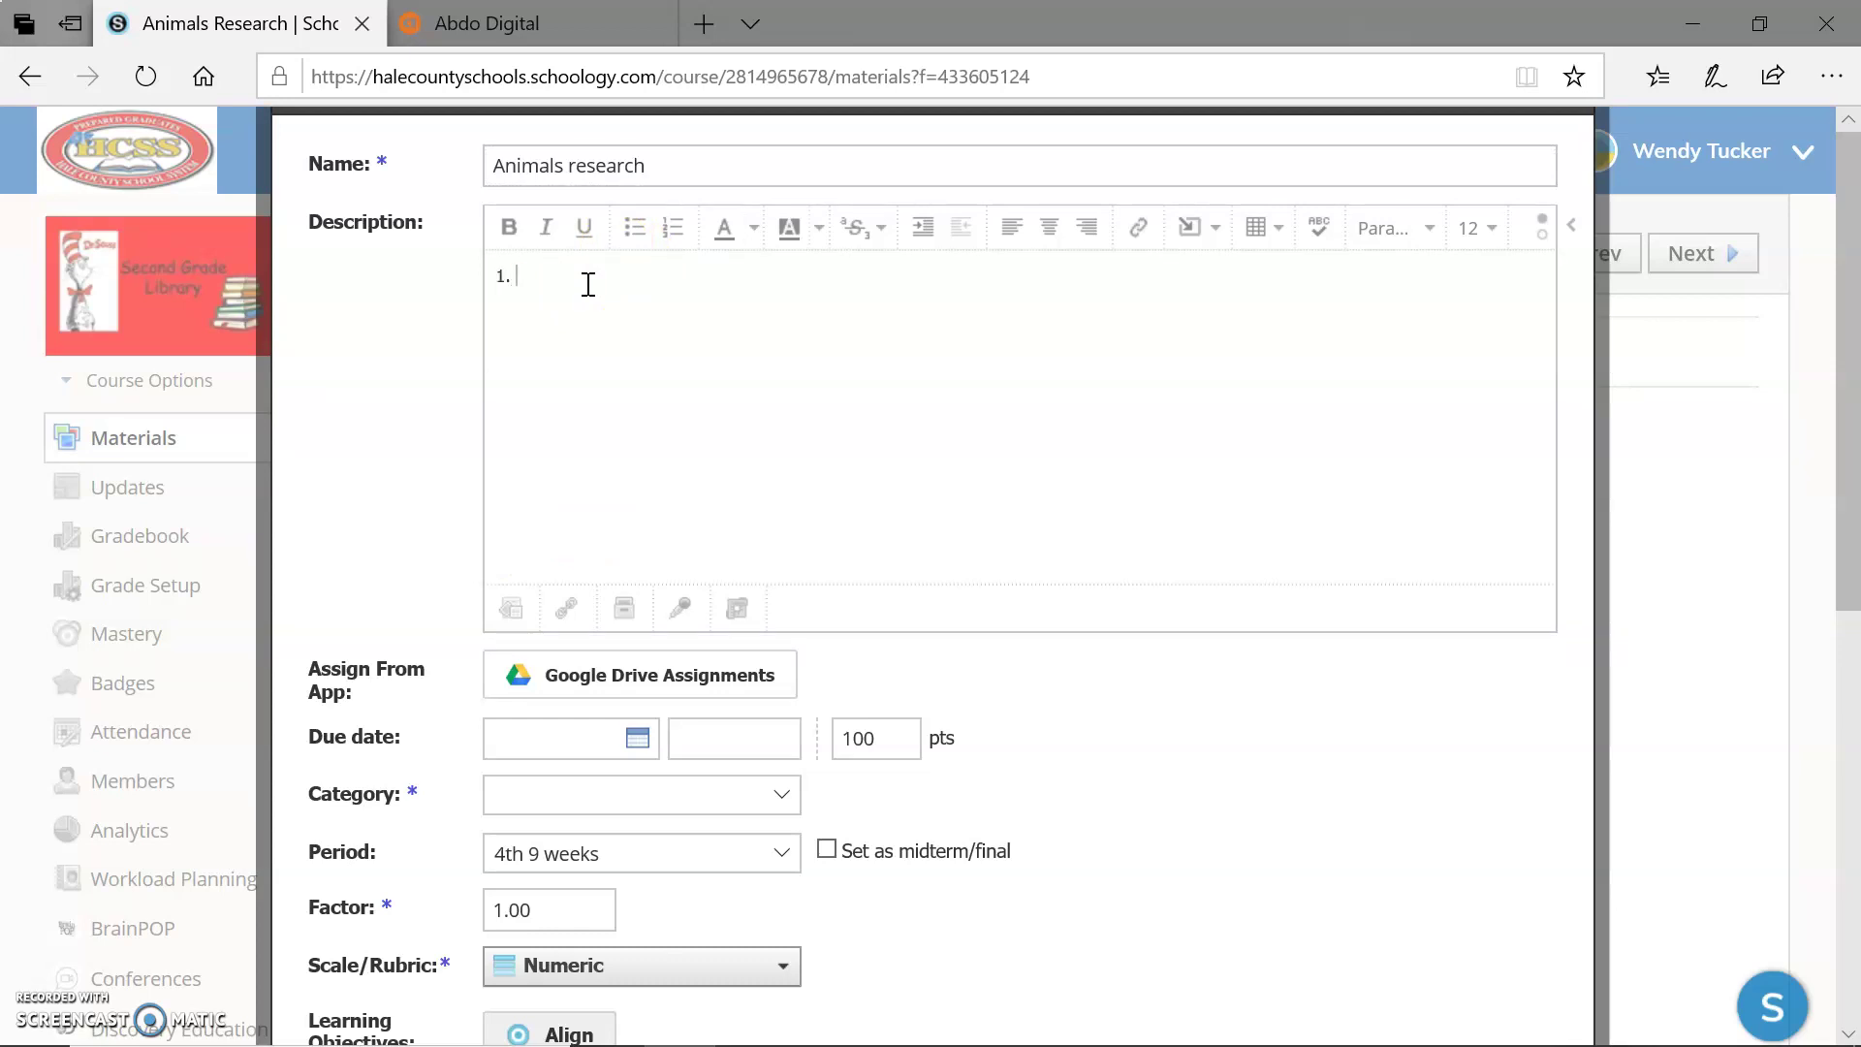
text(Choose an animal.)
key(Return)
Insert a link titled Lionfish under the instruction, pasting the copied e-book URL with its access token as the address
click(1139, 243)
click(855, 431)
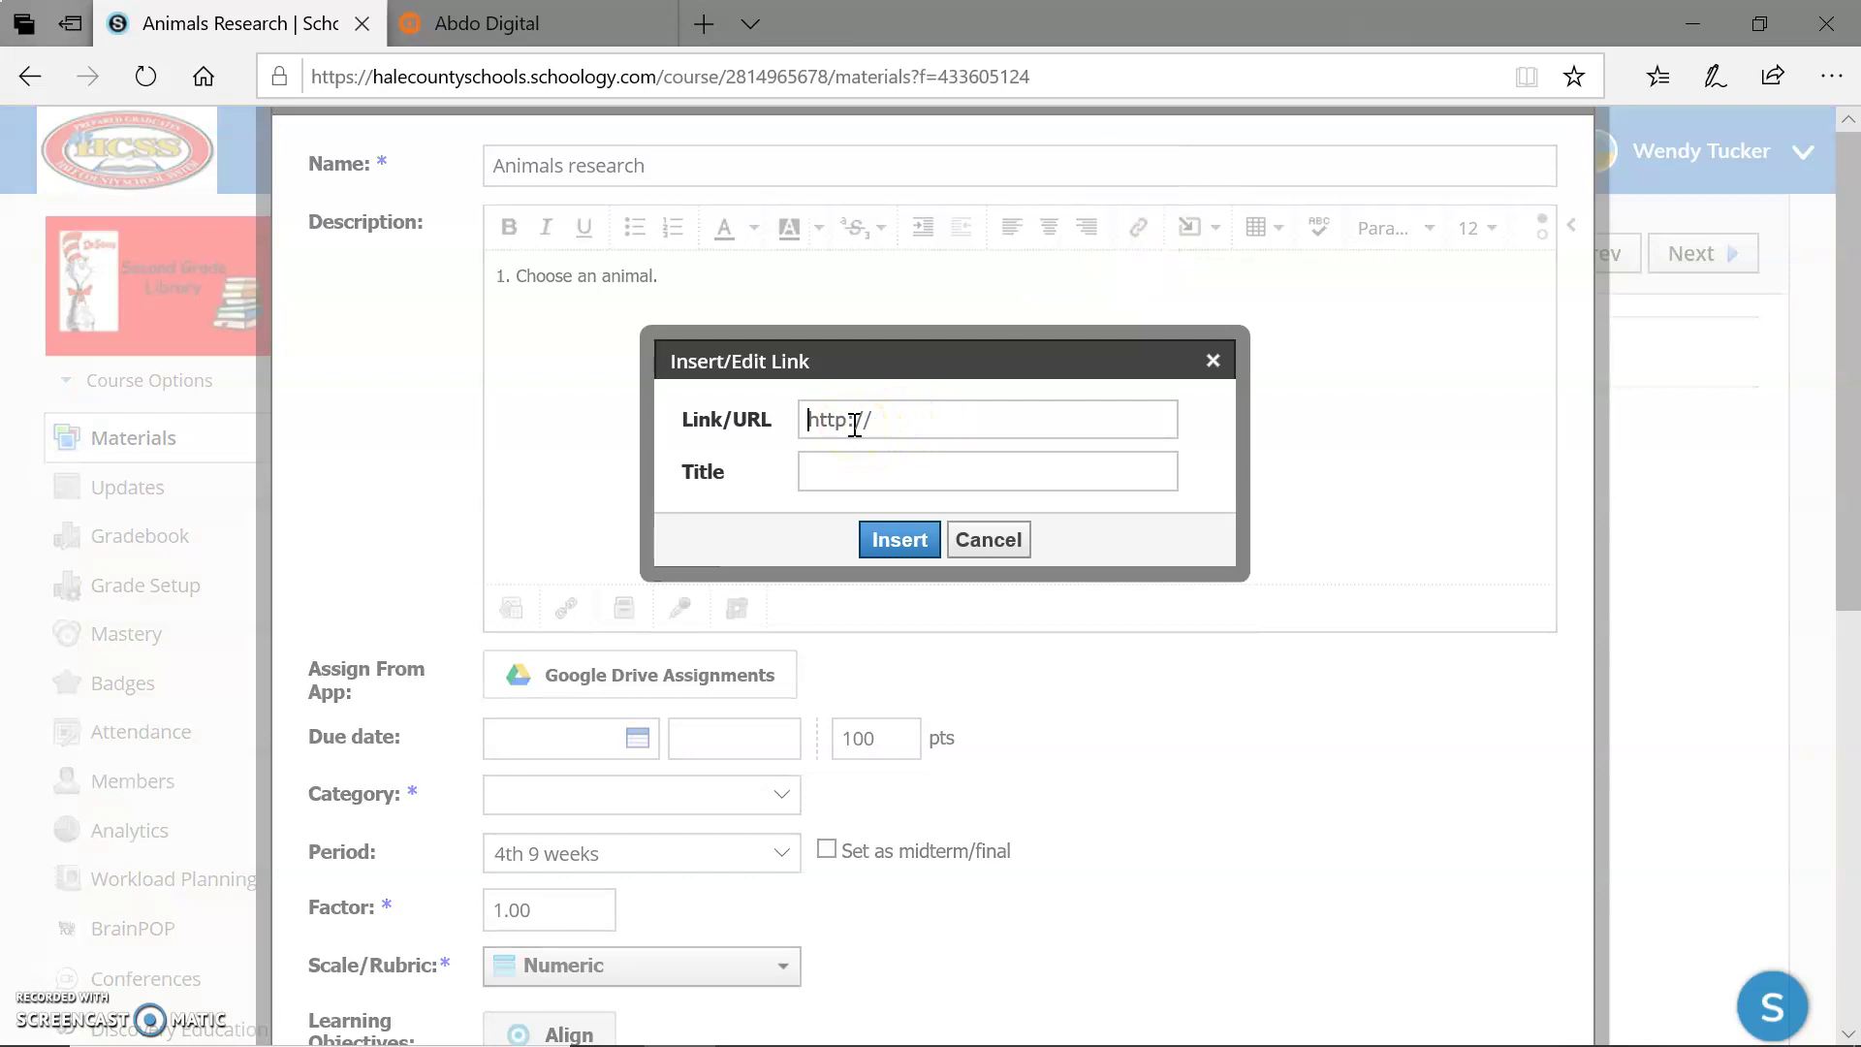
right_click(853, 423)
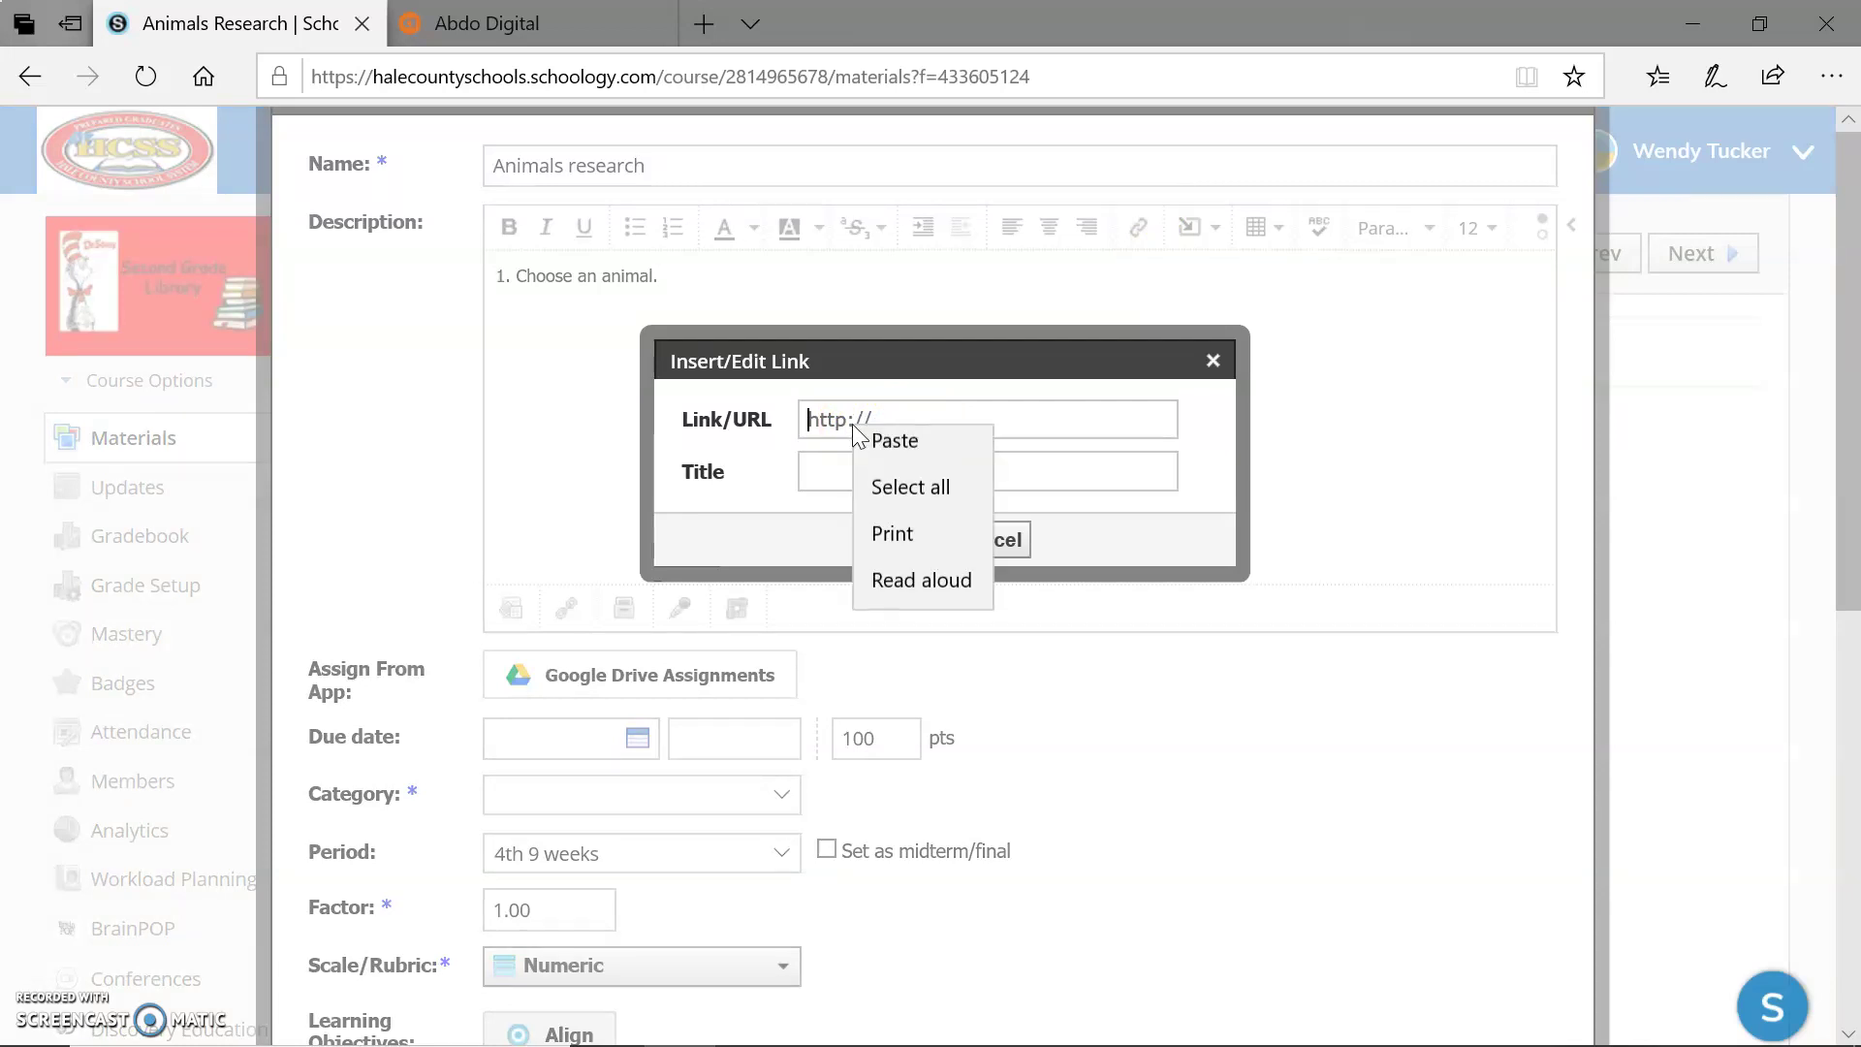
click(891, 454)
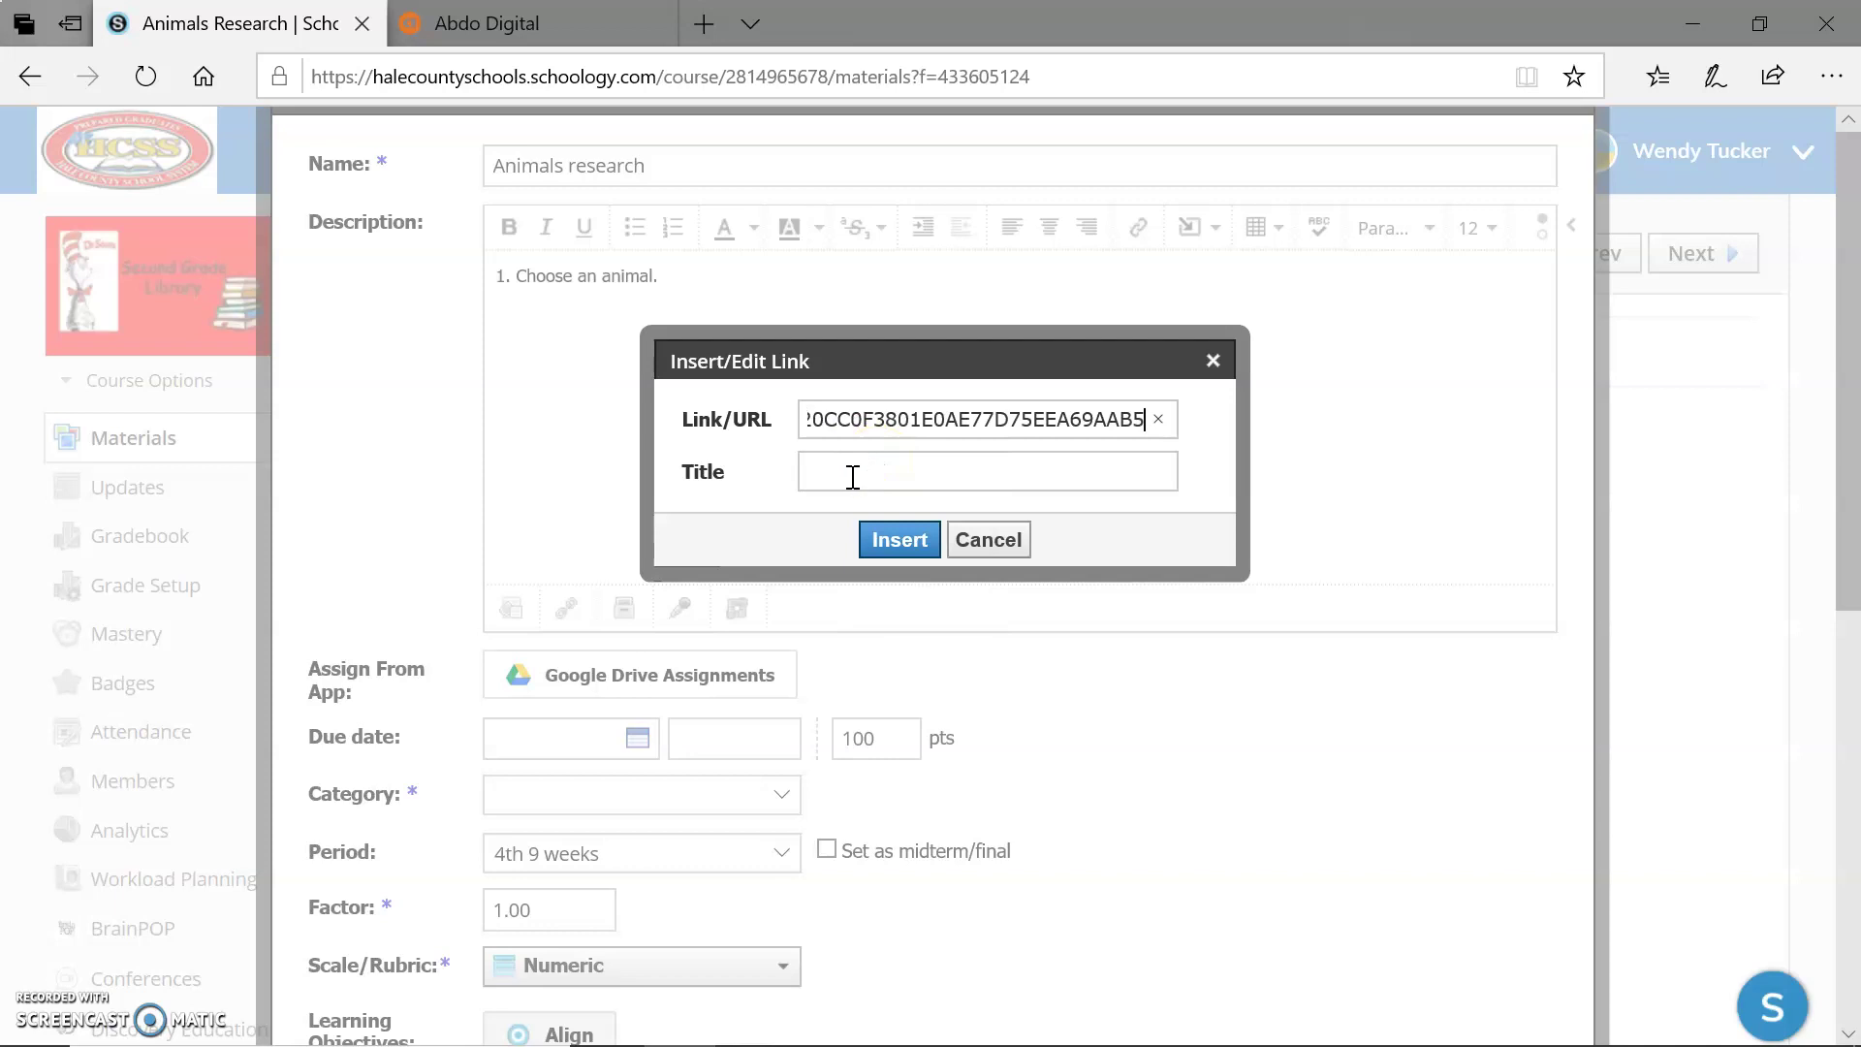
click(852, 476)
text(Lion)
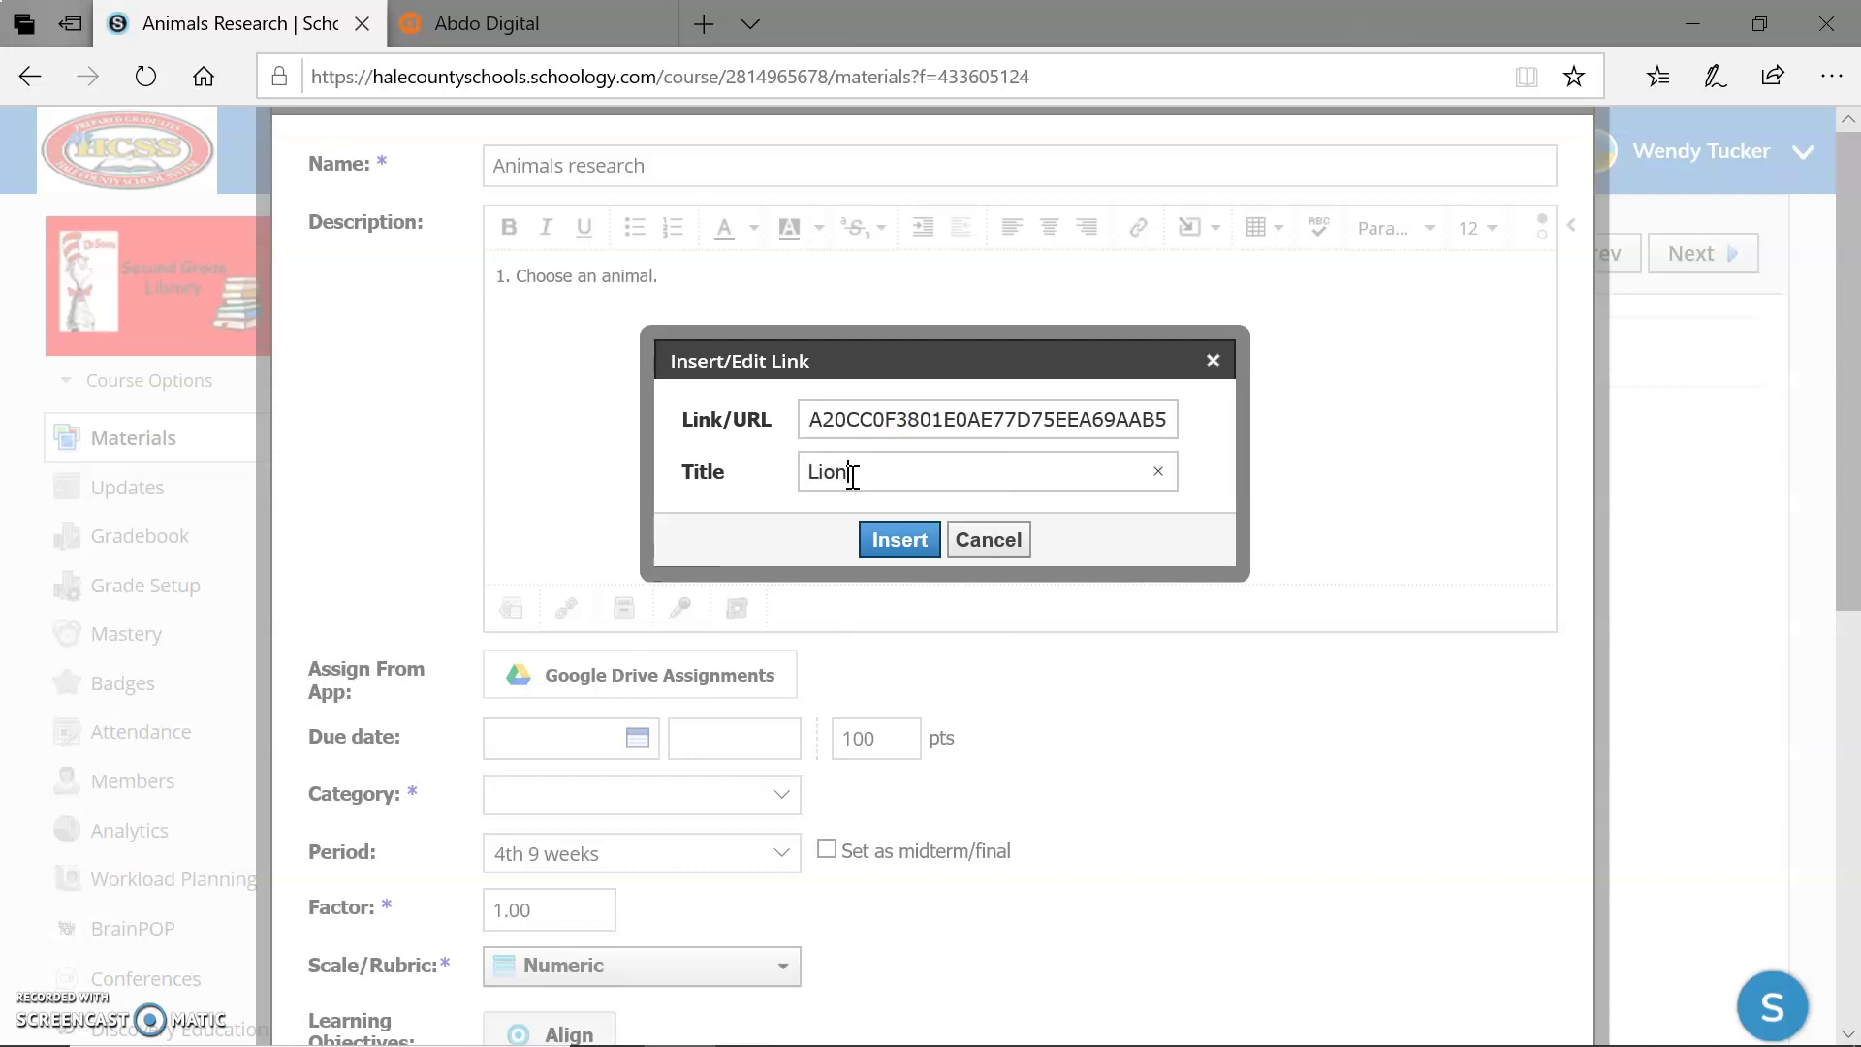
text(fish)
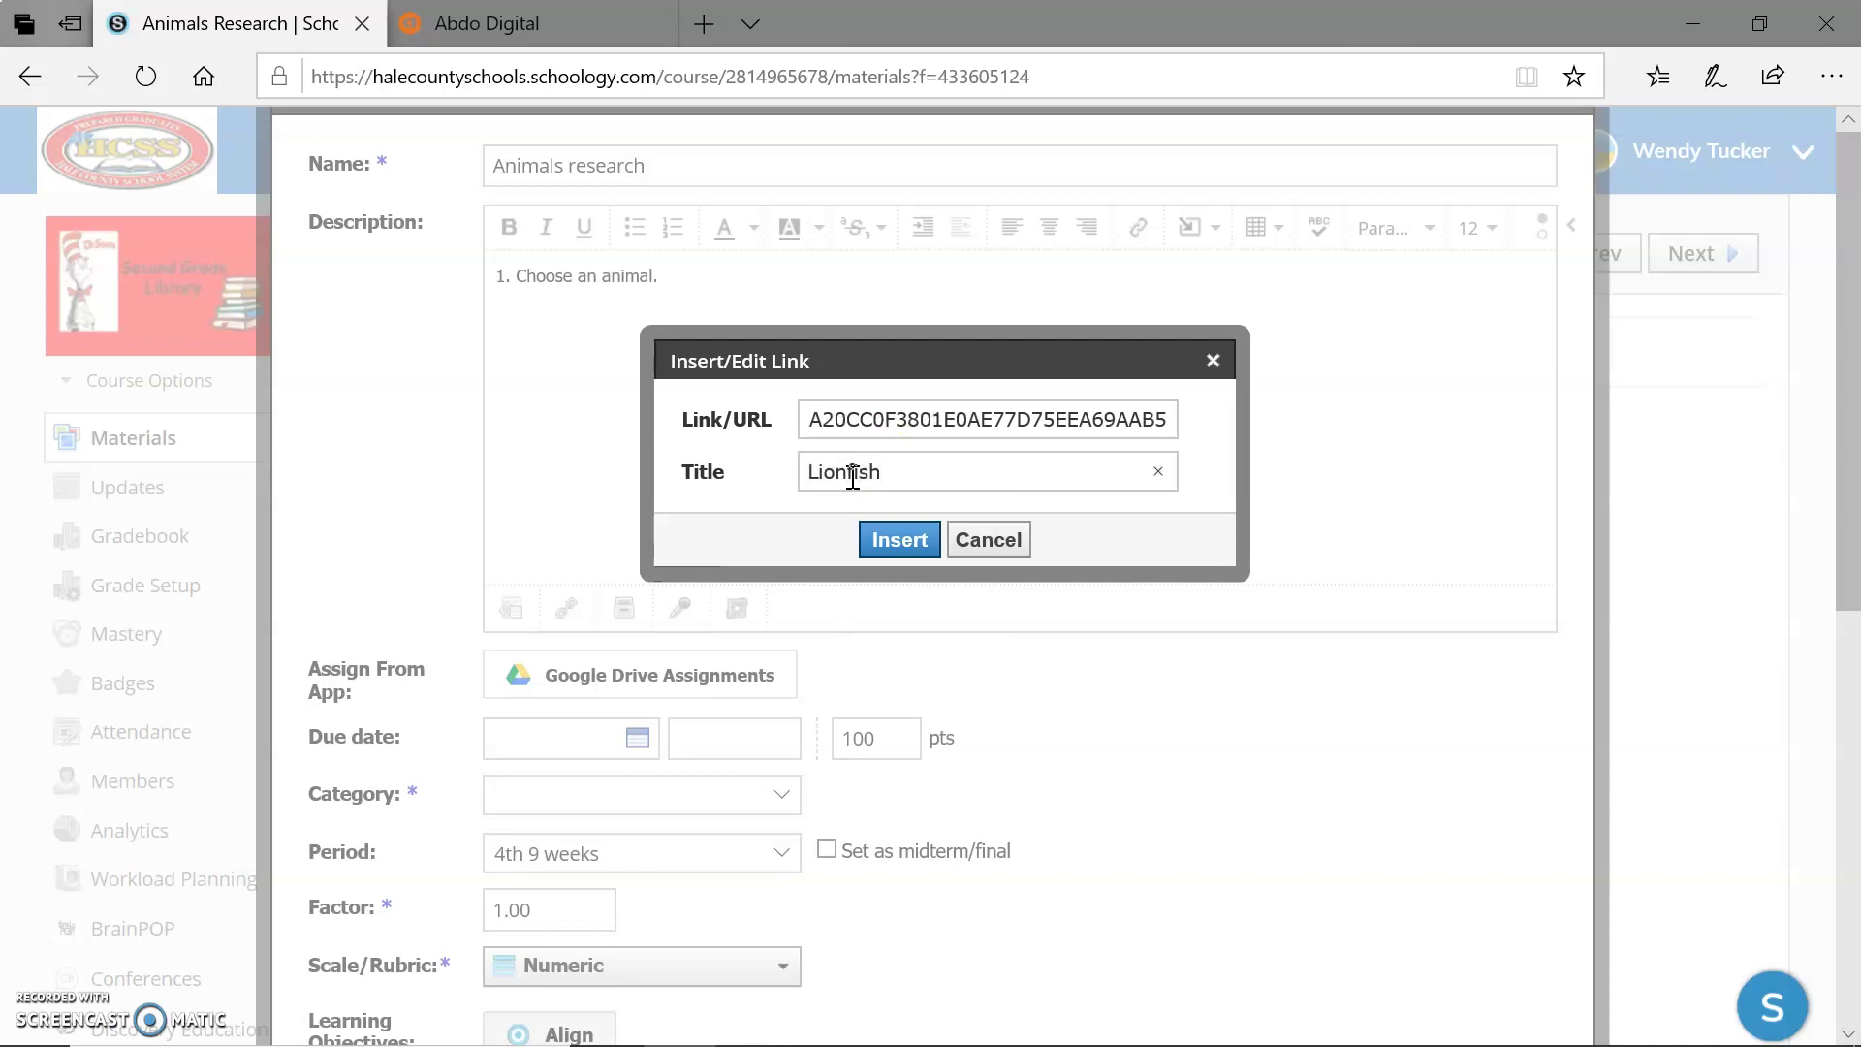
click(892, 540)
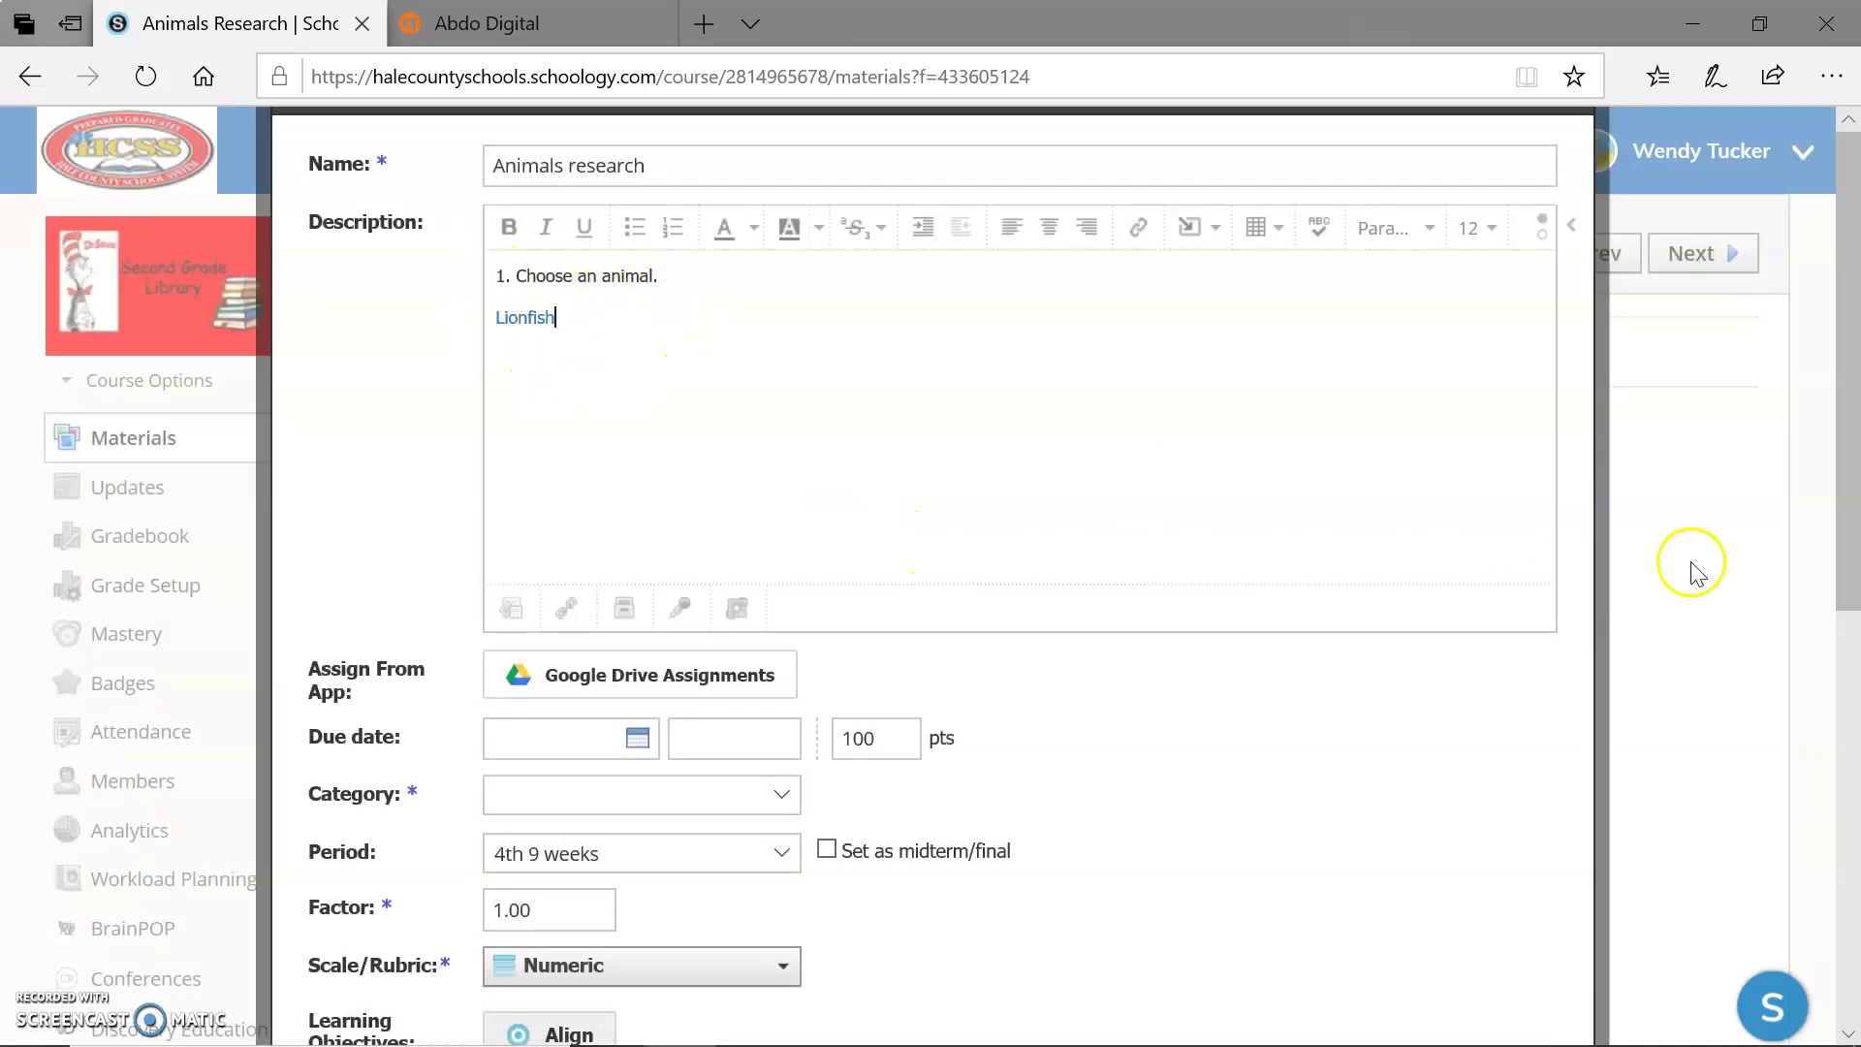
Set the assignment's category to (Ungraded) and create the assignment
drag(1852, 448, 1849, 564)
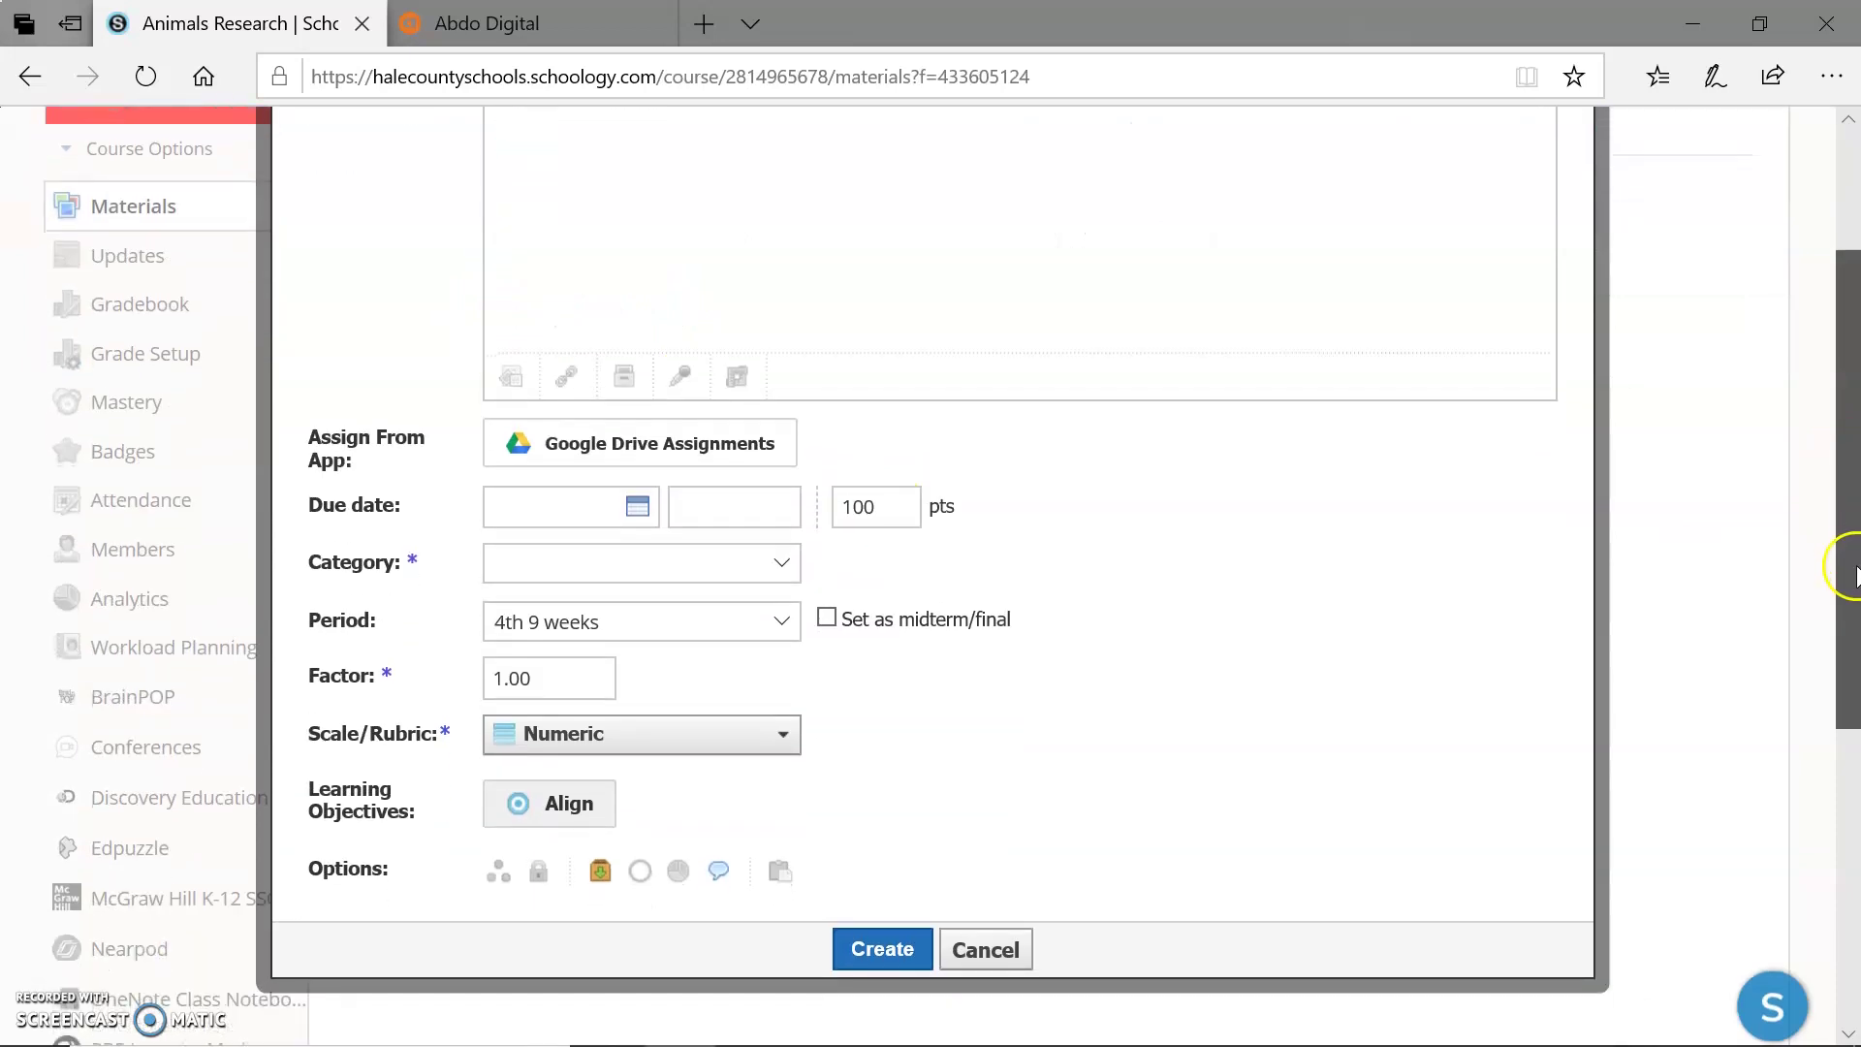
click(685, 576)
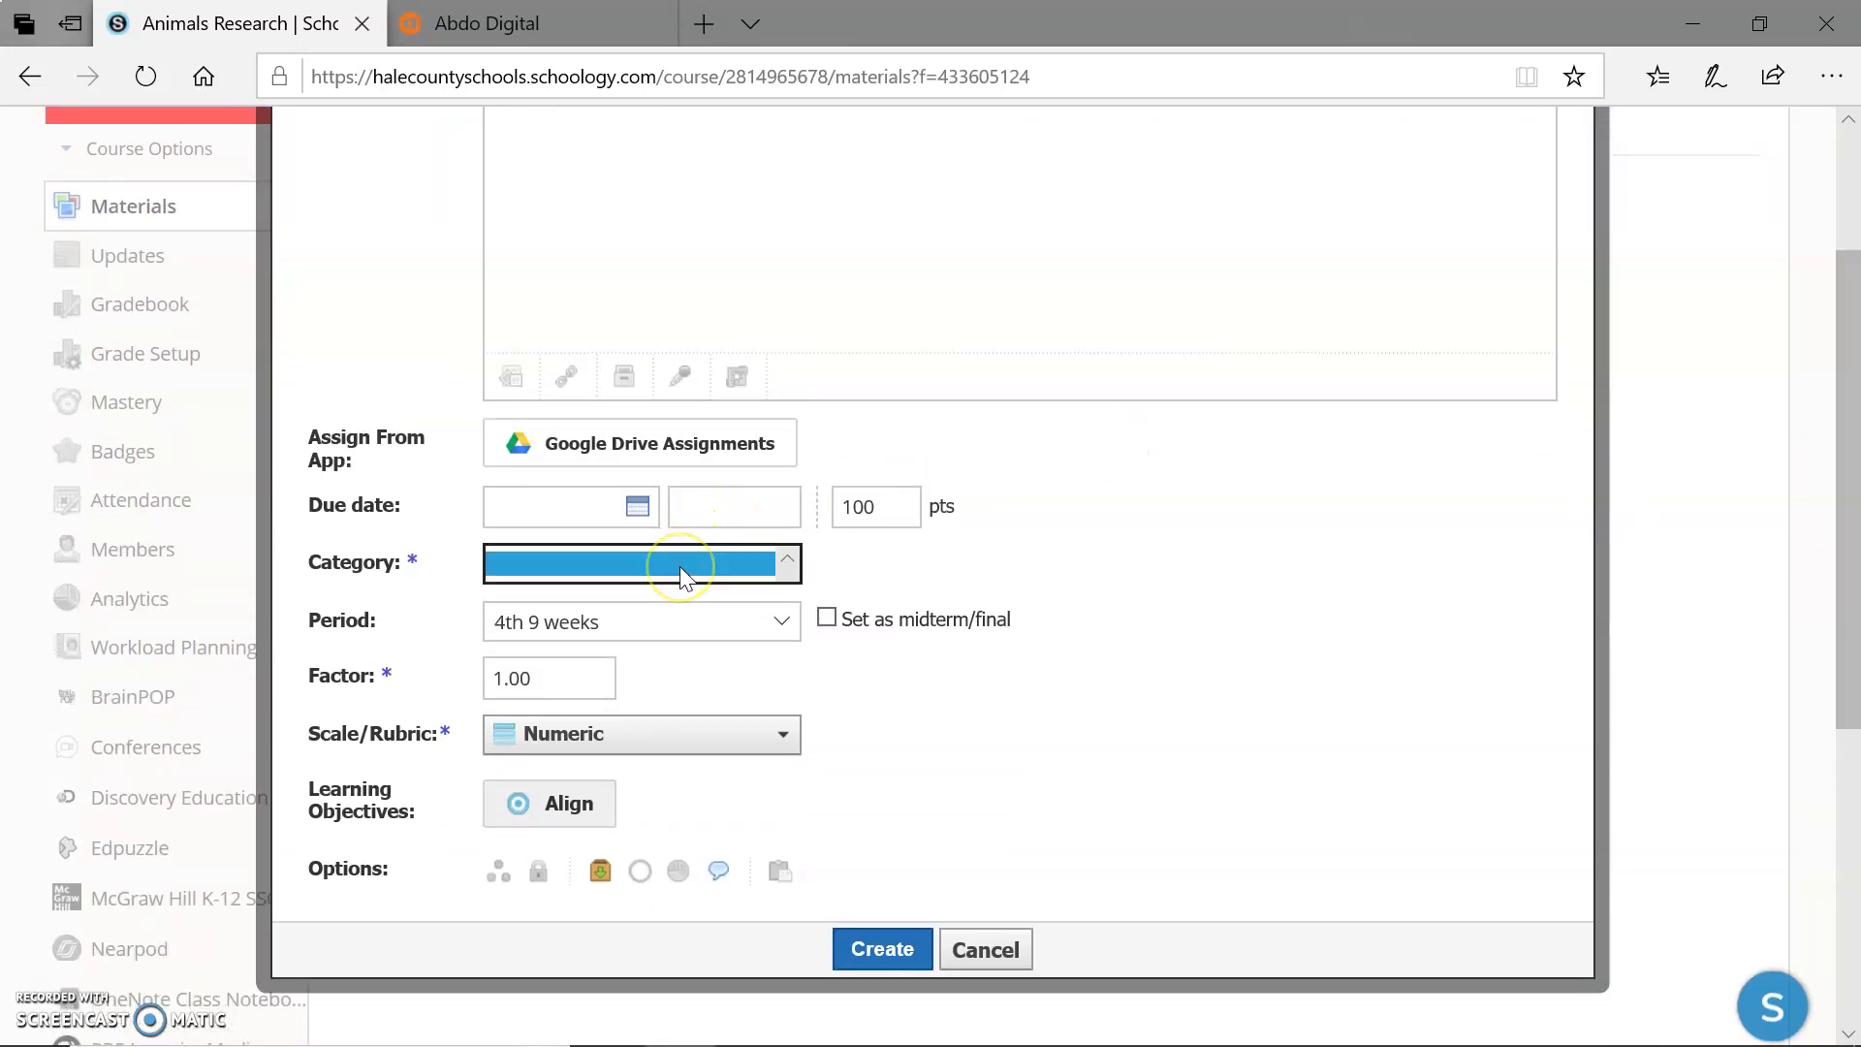
click(647, 587)
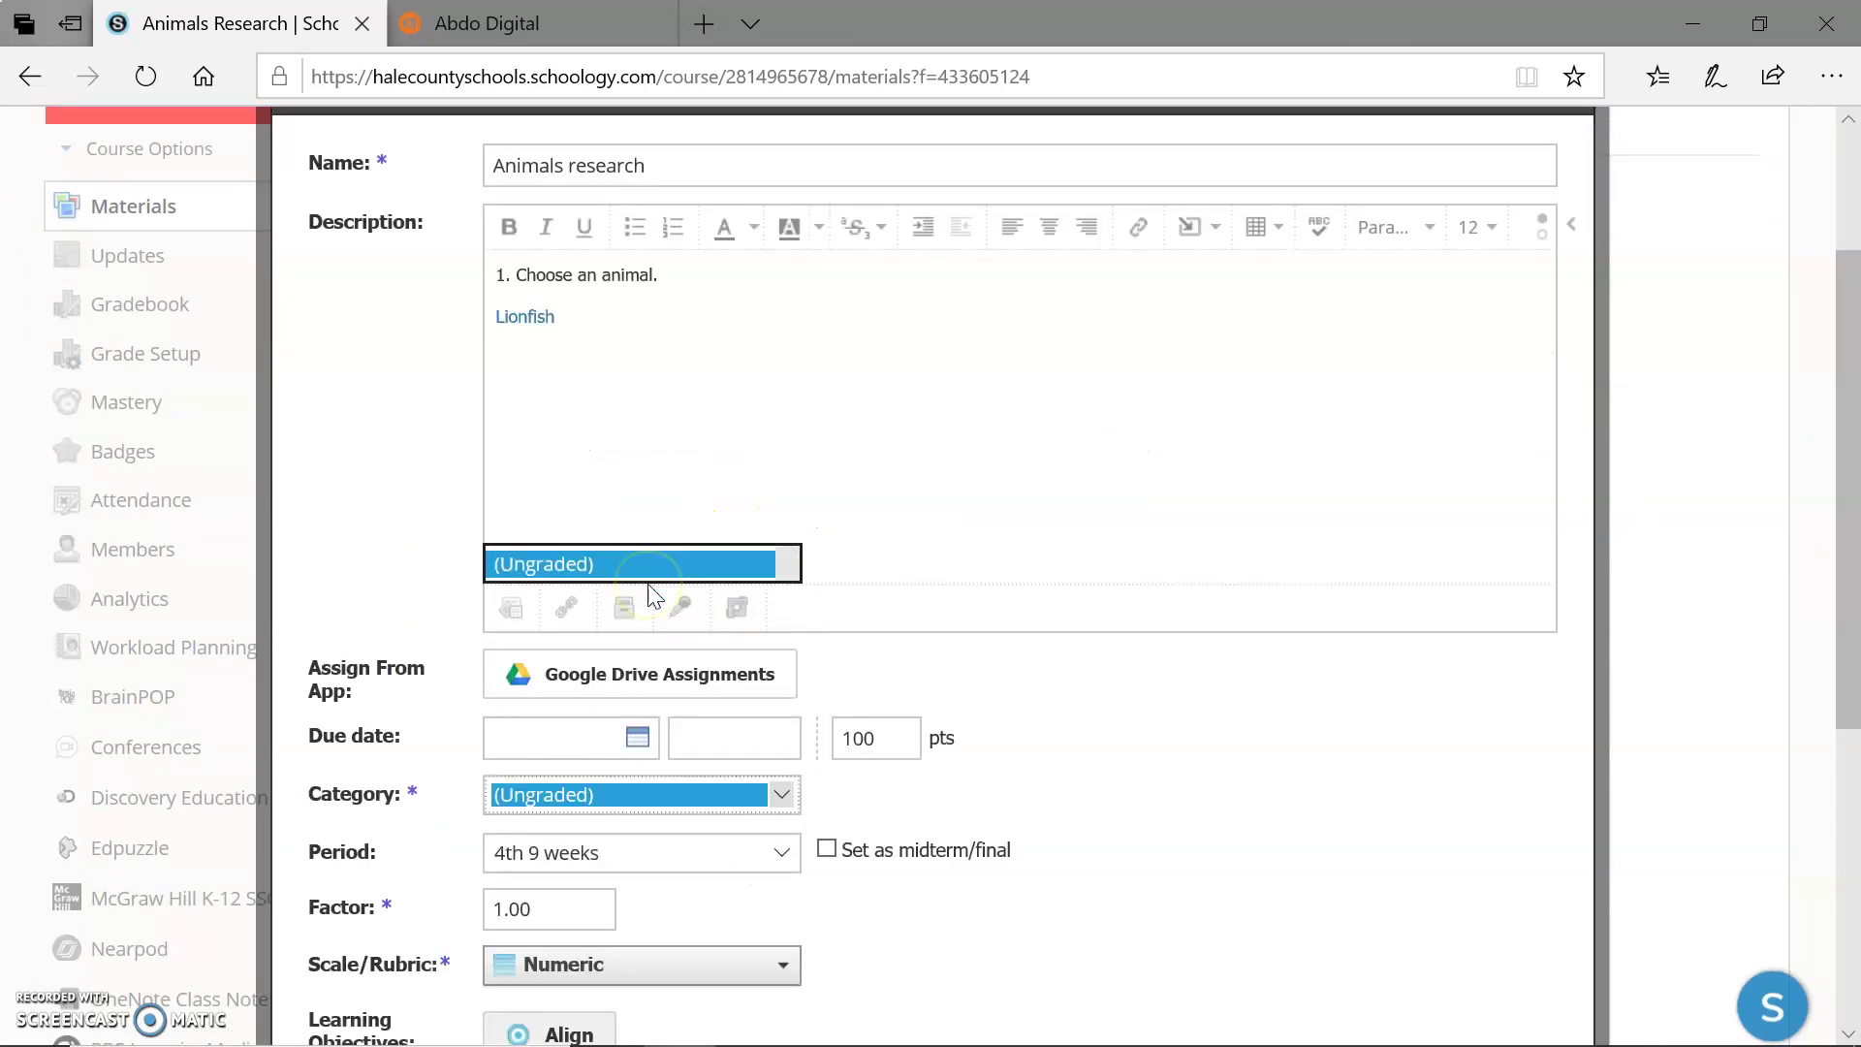
drag(1849, 603, 1852, 830)
click(913, 630)
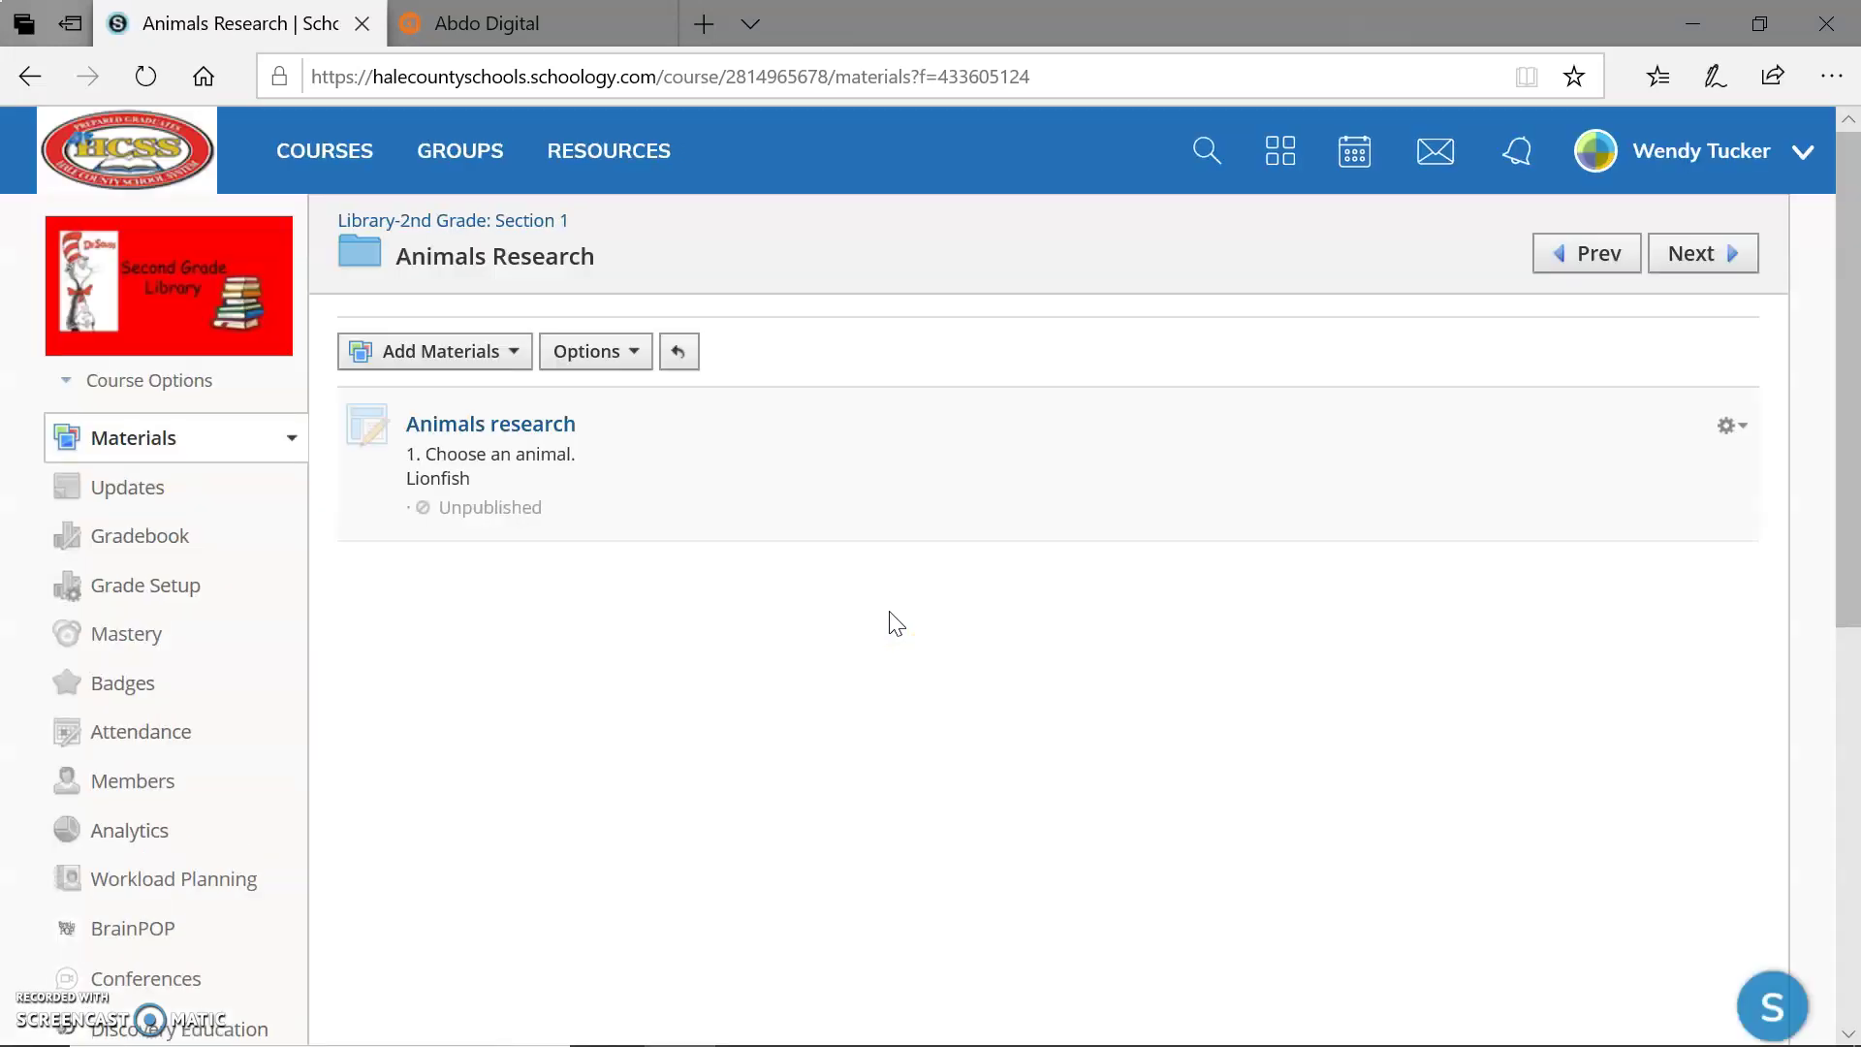
Open the Animals research assignment and test its Lionfish link by opening the e-book and advancing to the next page
click(492, 429)
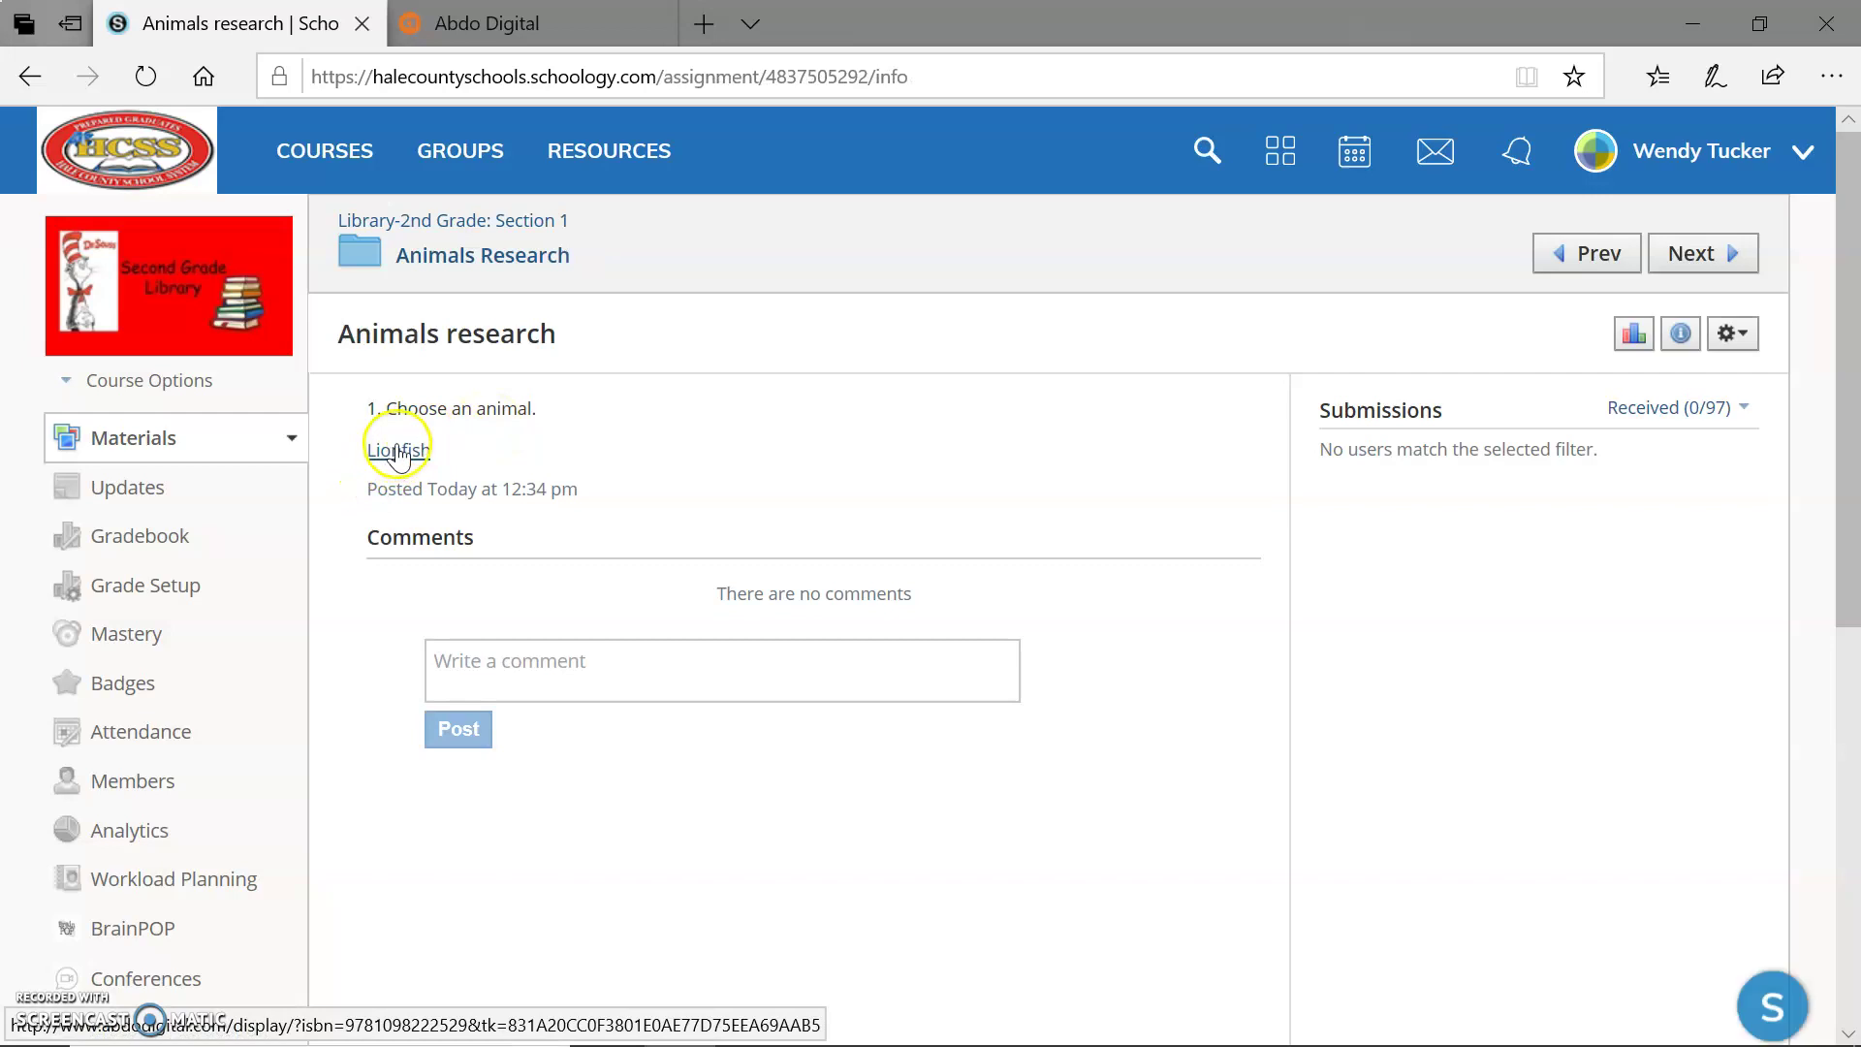
click(393, 451)
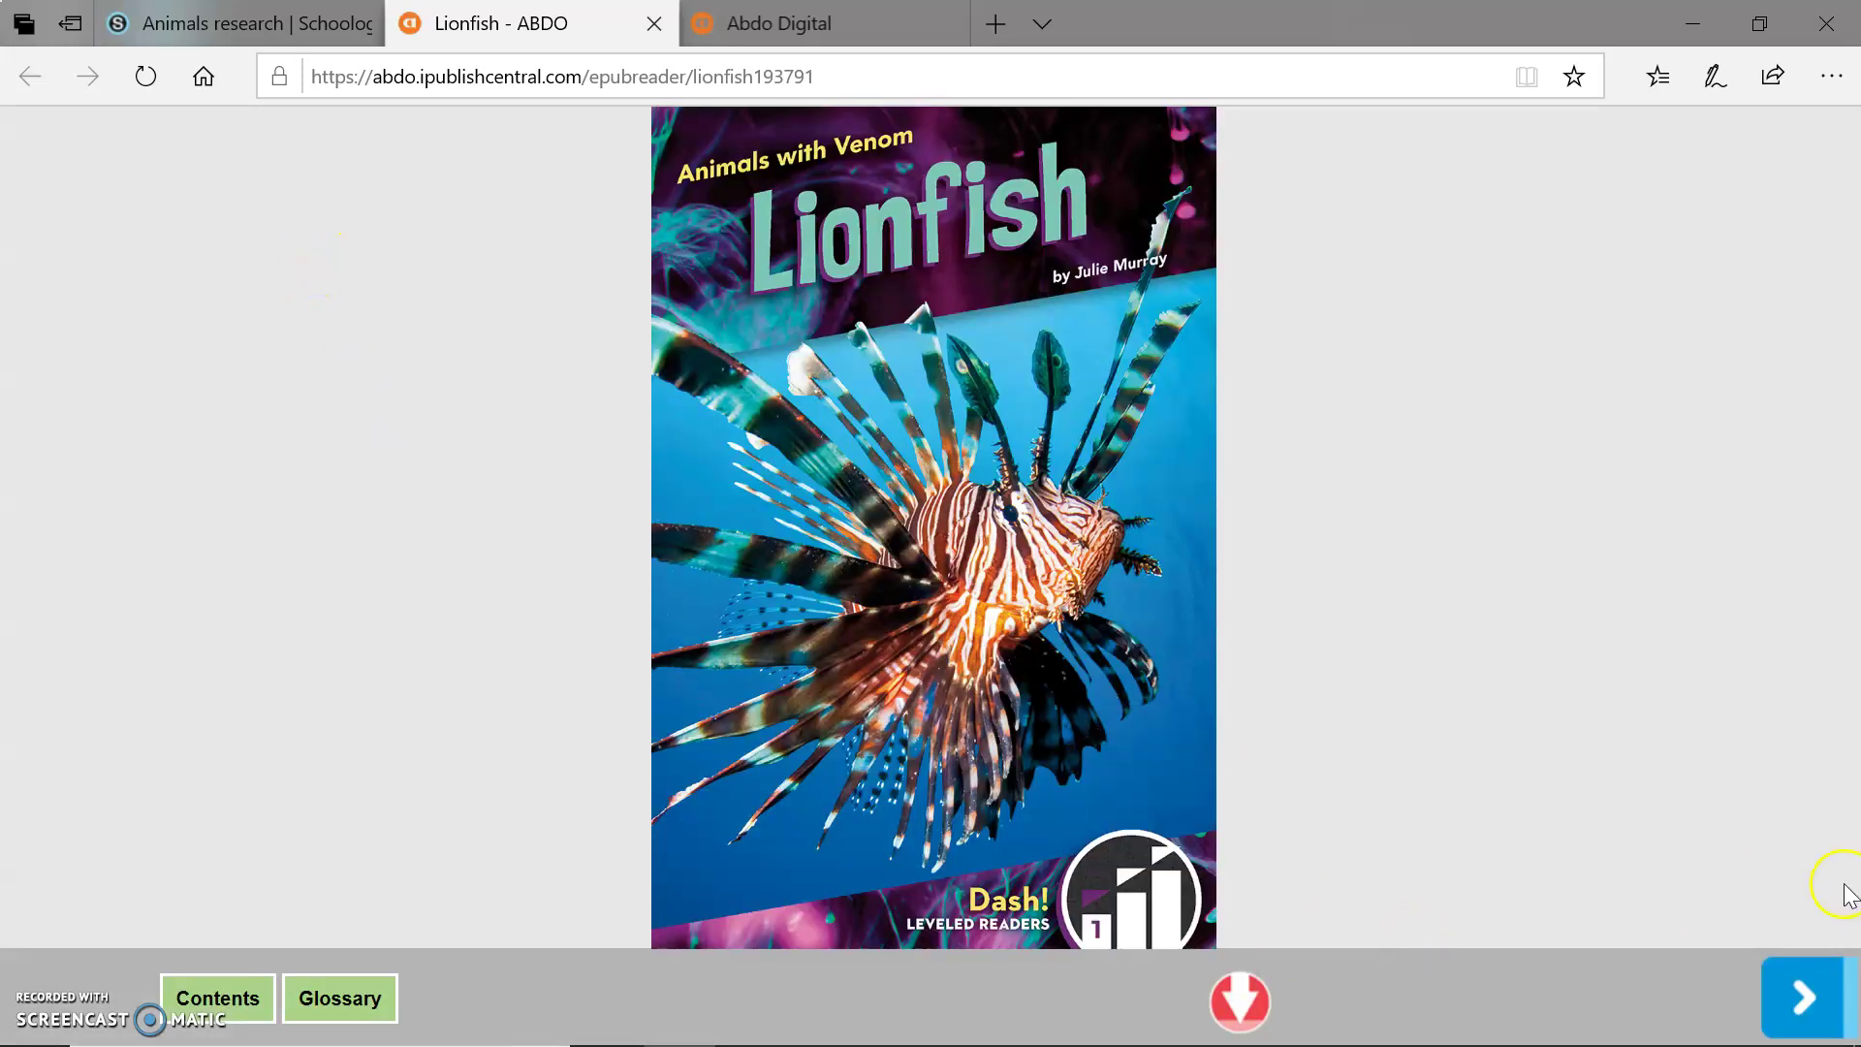
click(1795, 1001)
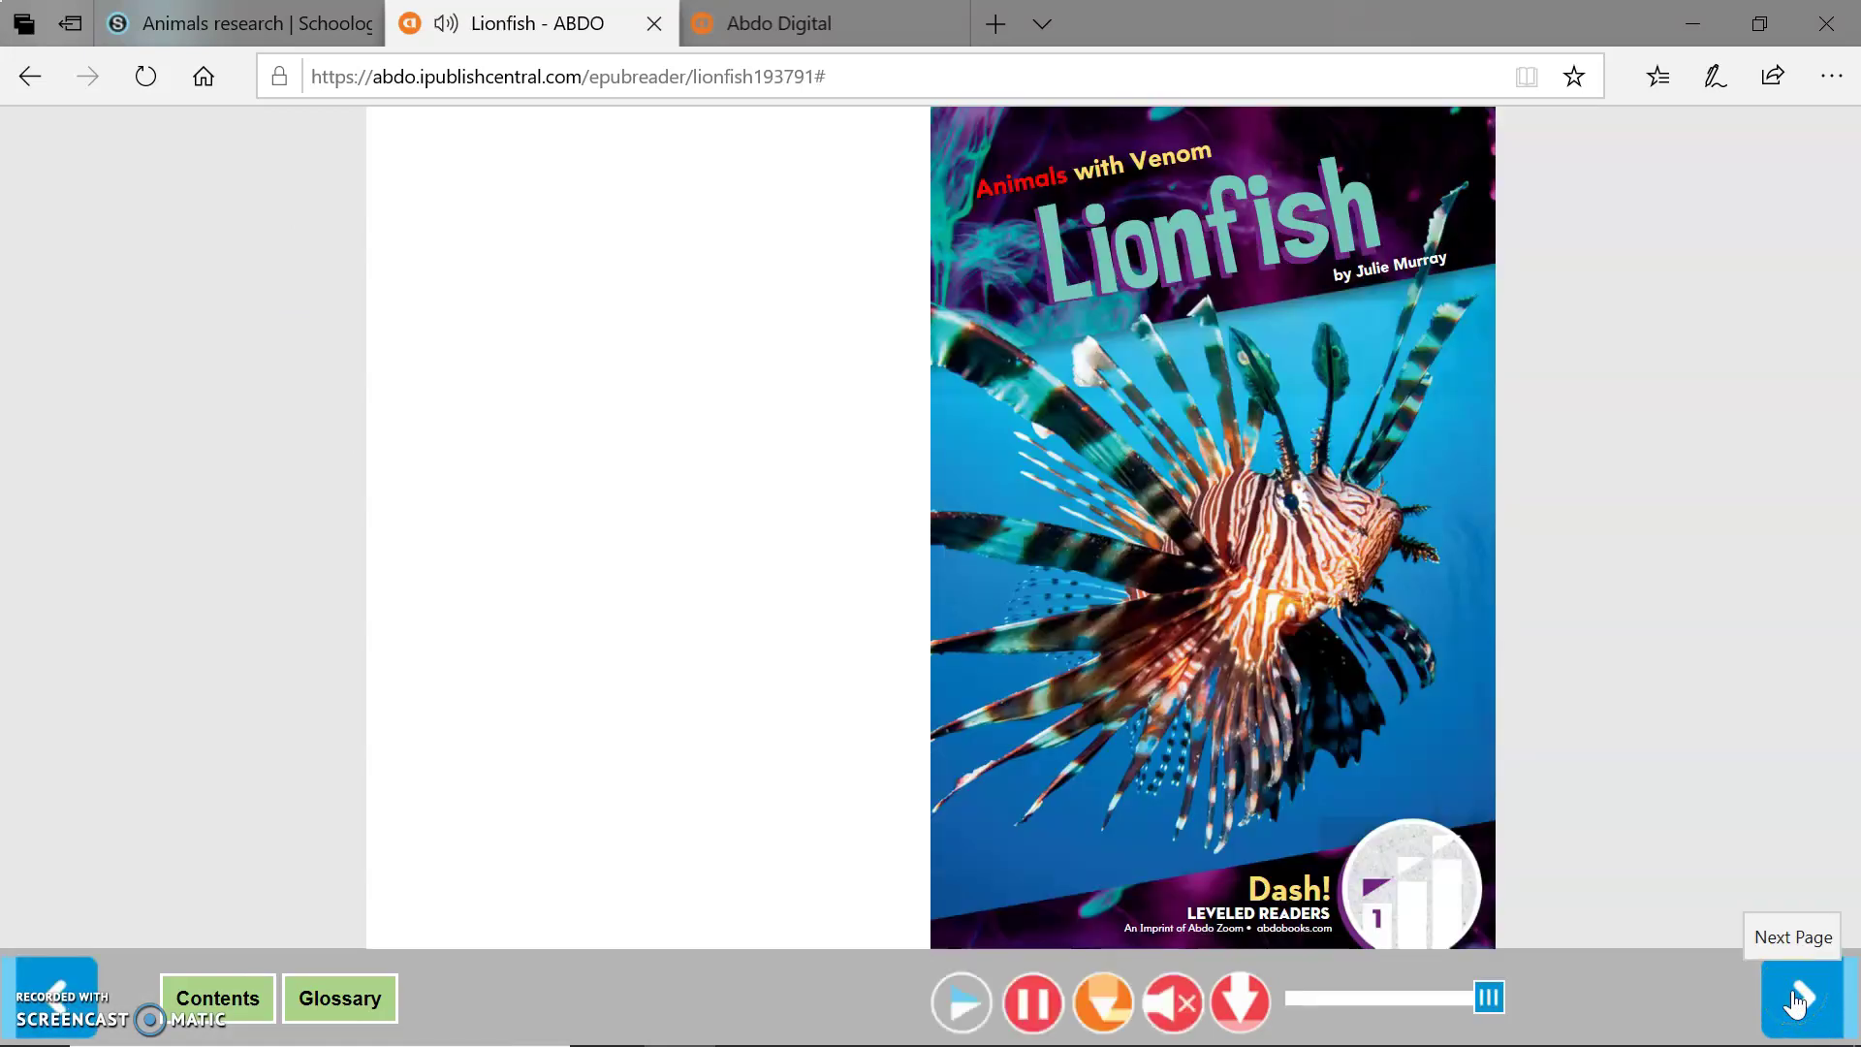
click(1282, 424)
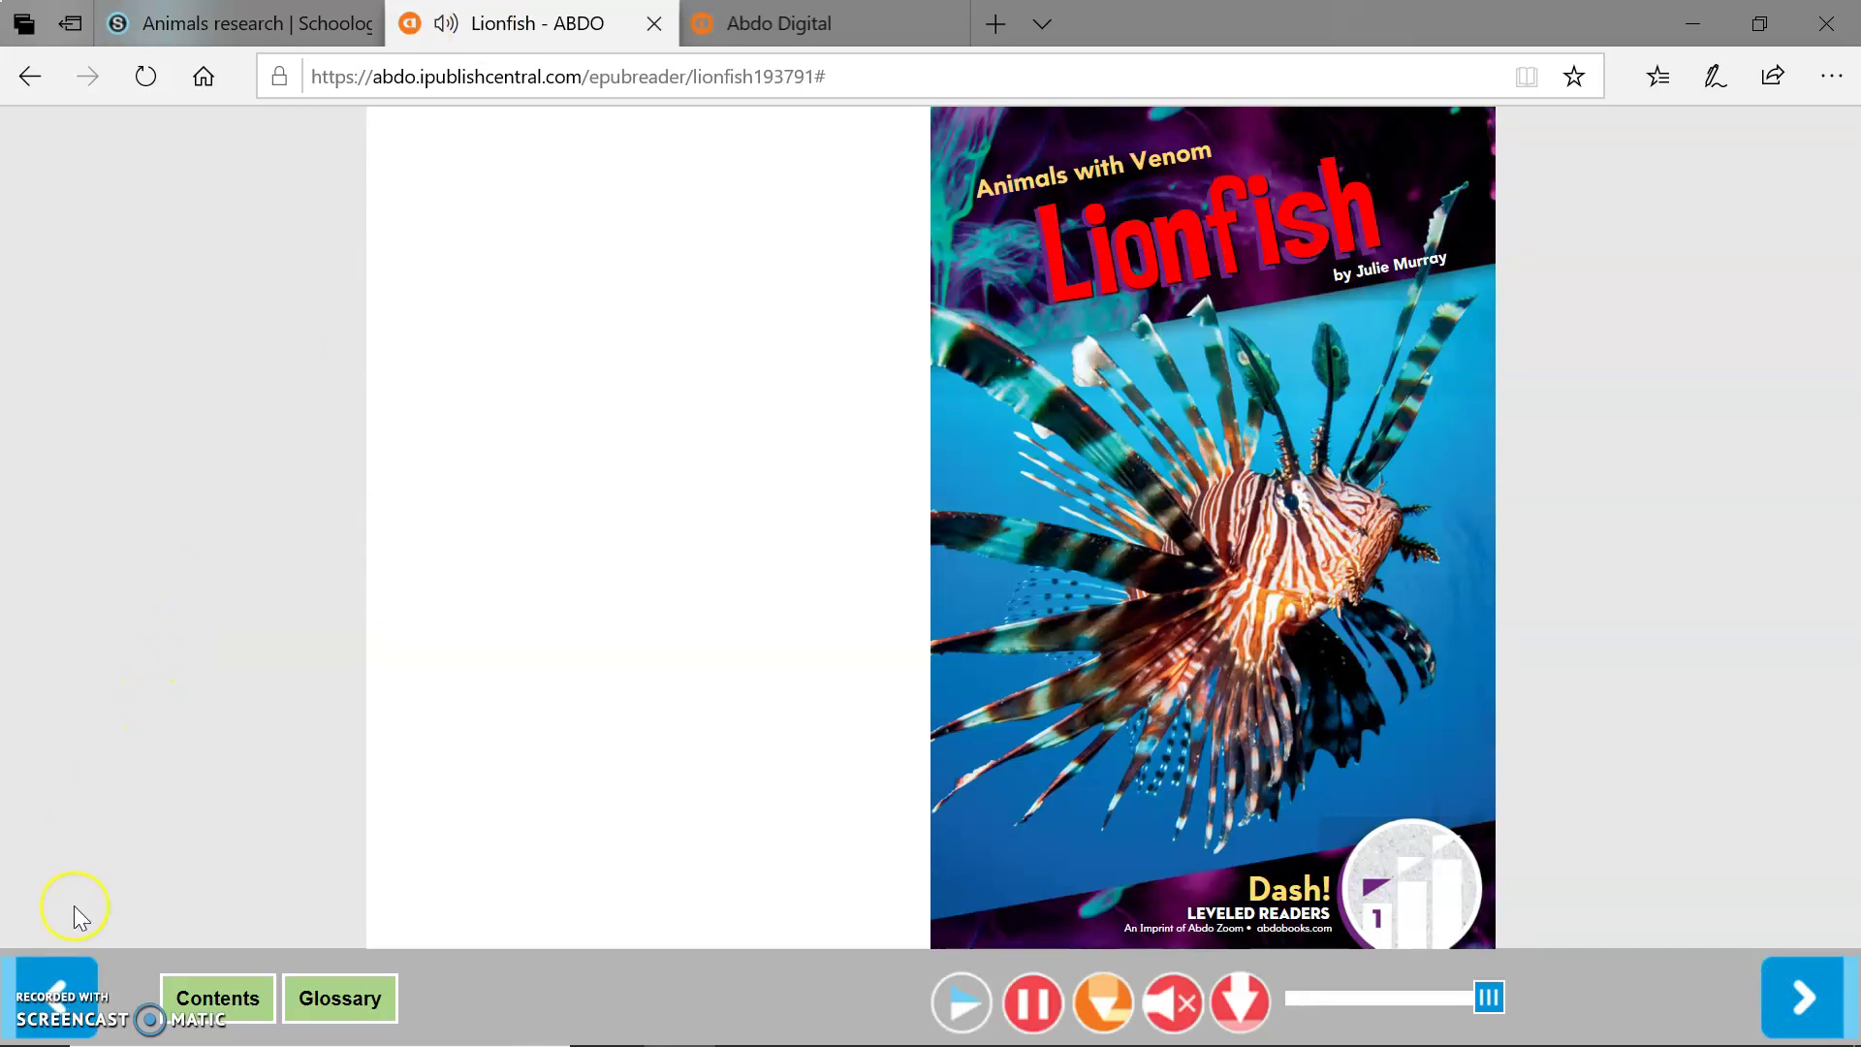
Switch back to Schoology, return to the Animals Research folder and start adding a link as a new material
click(230, 24)
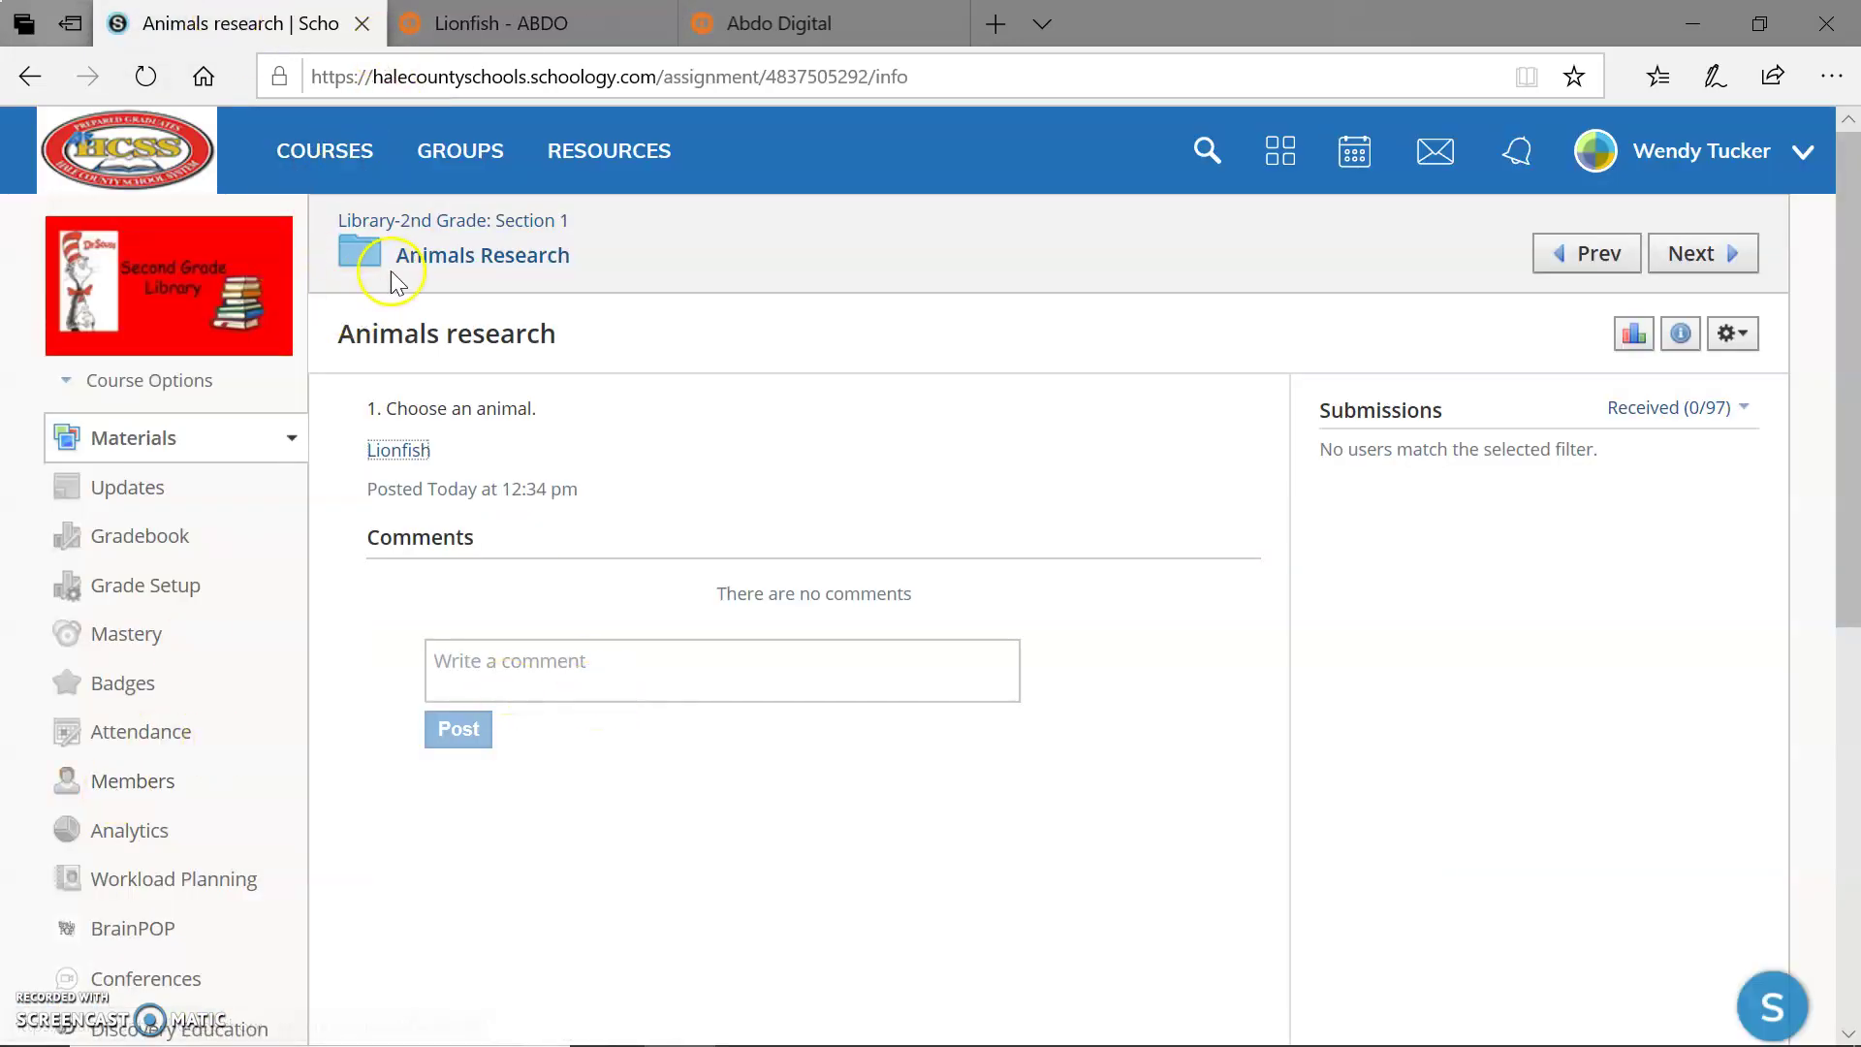
click(440, 276)
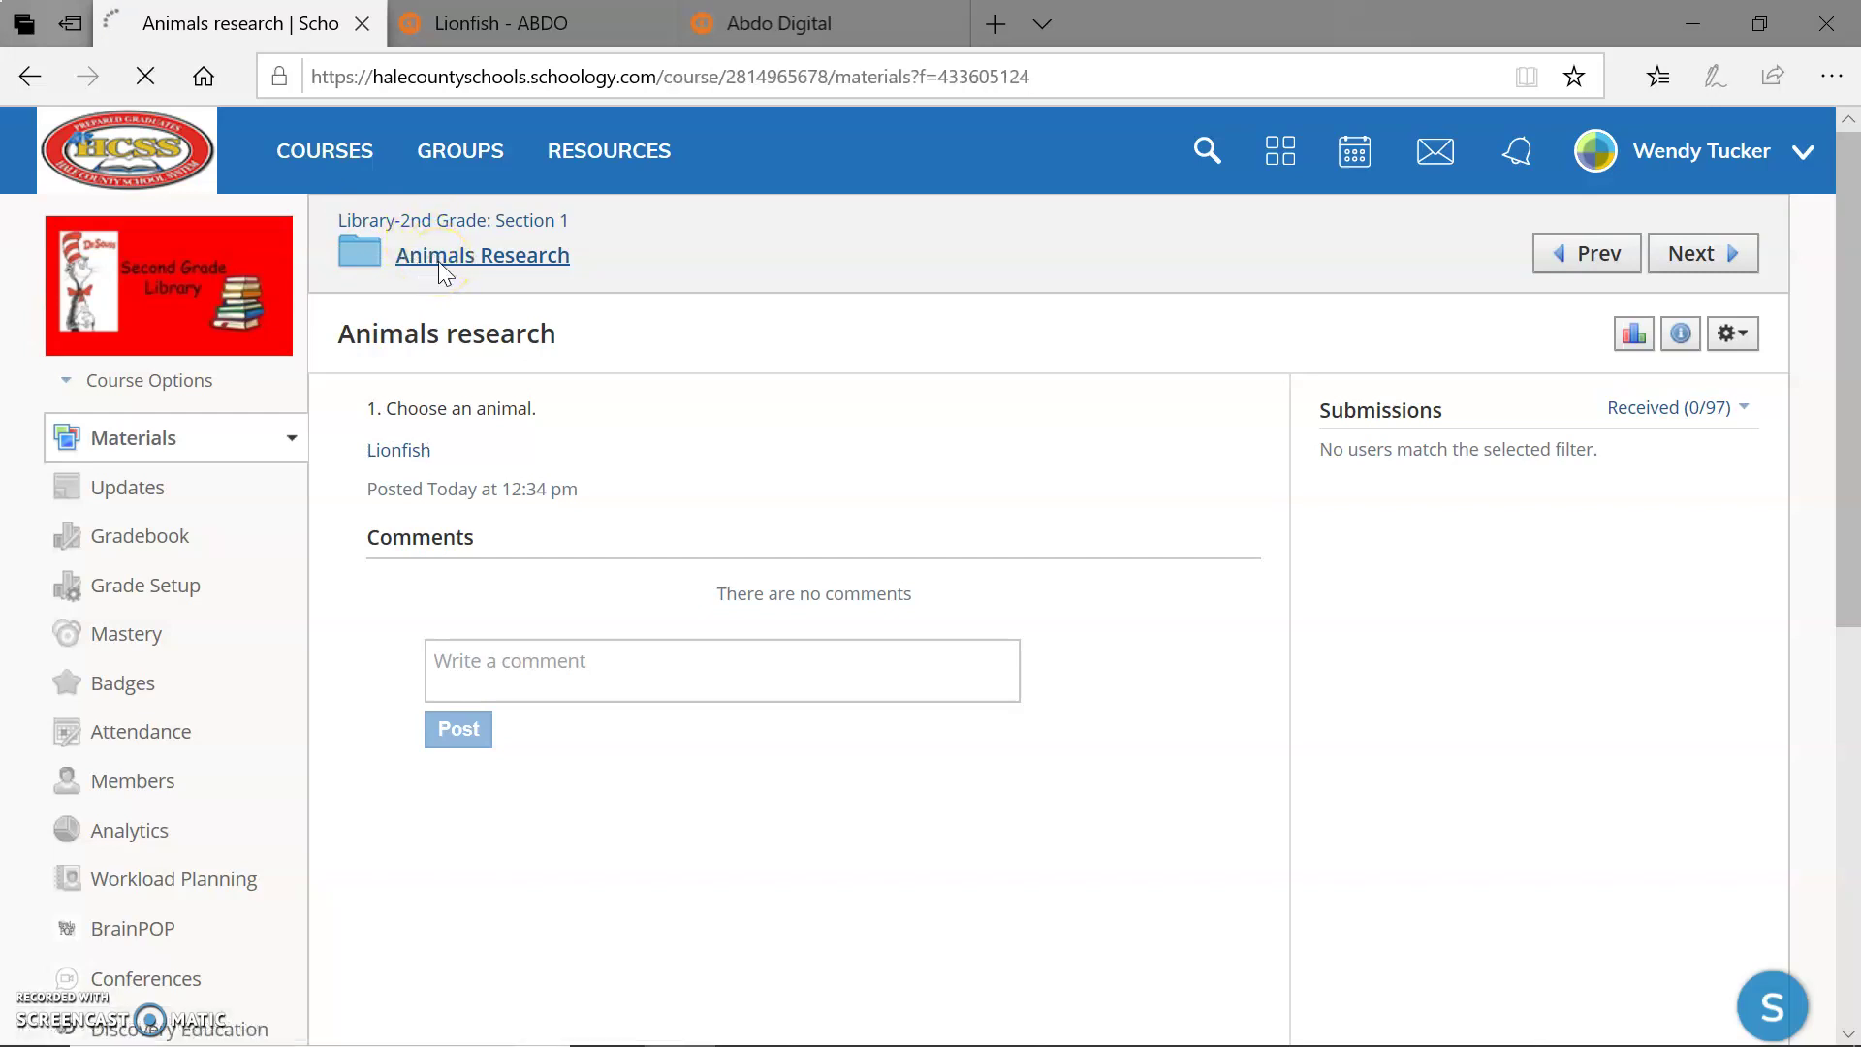
click(415, 361)
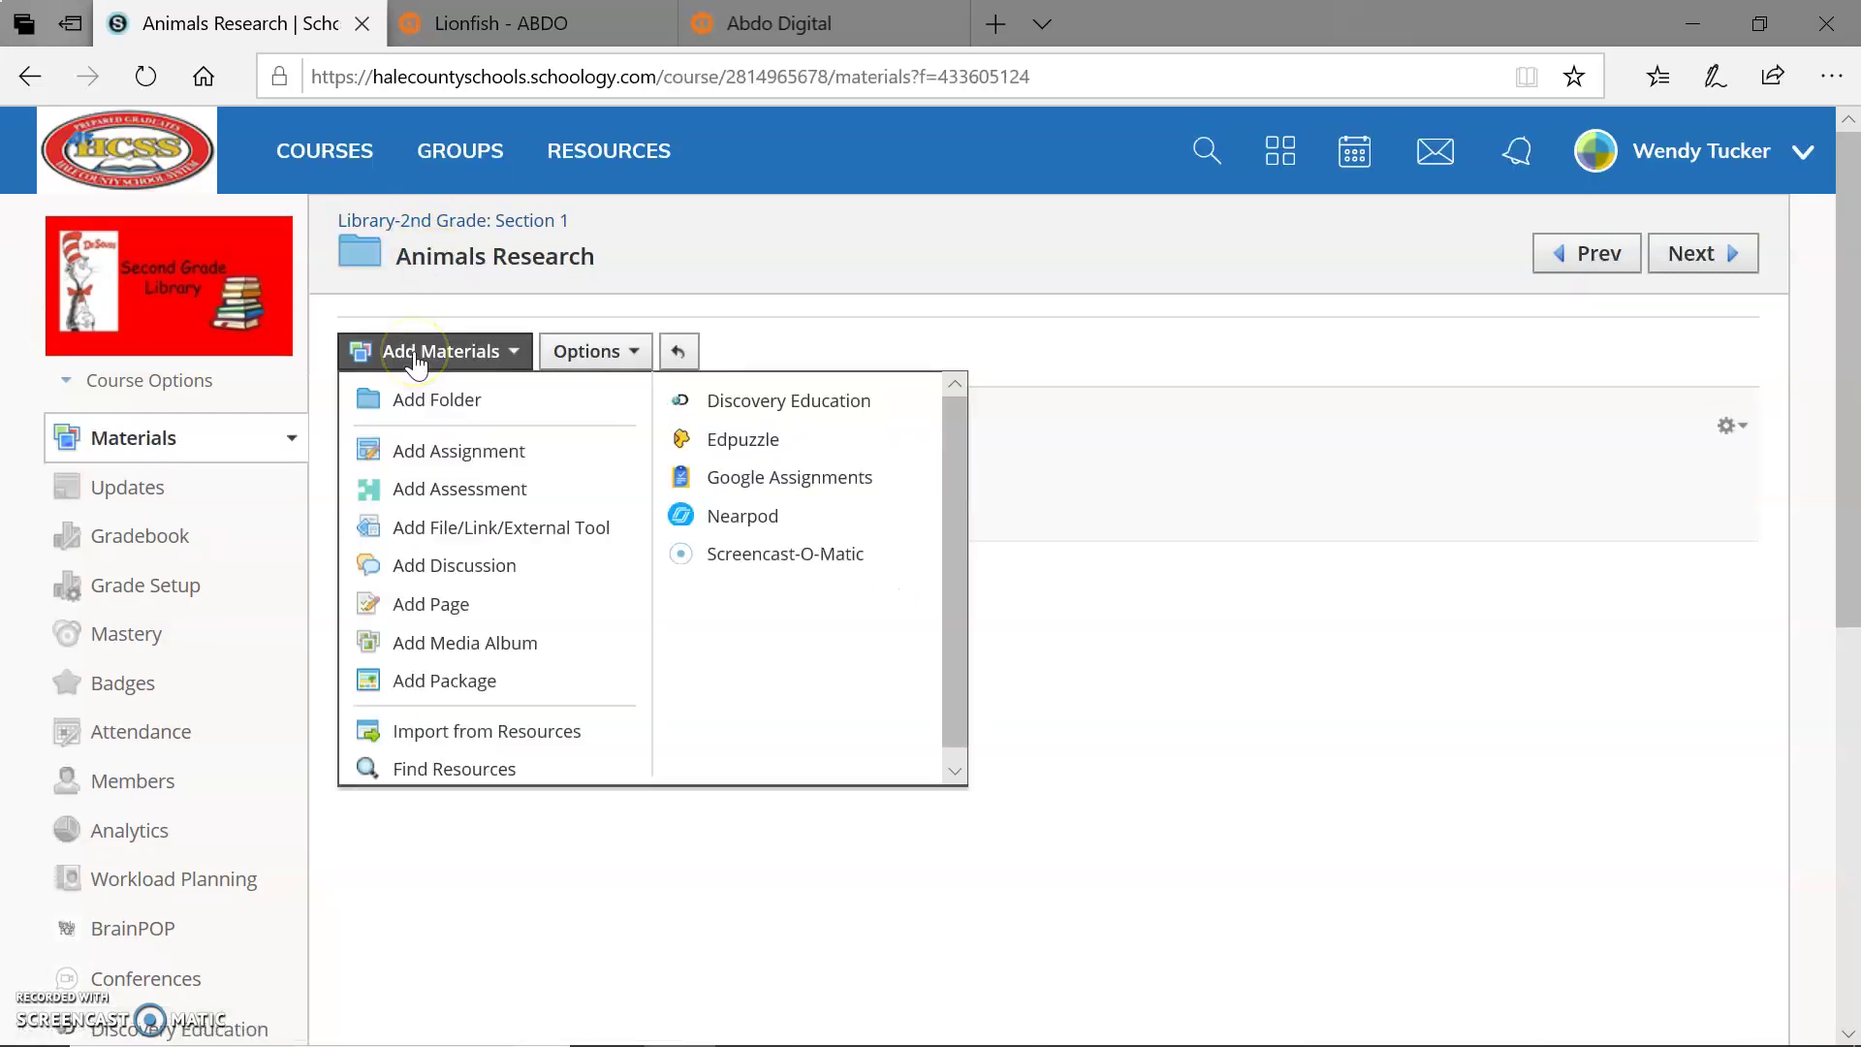
click(434, 519)
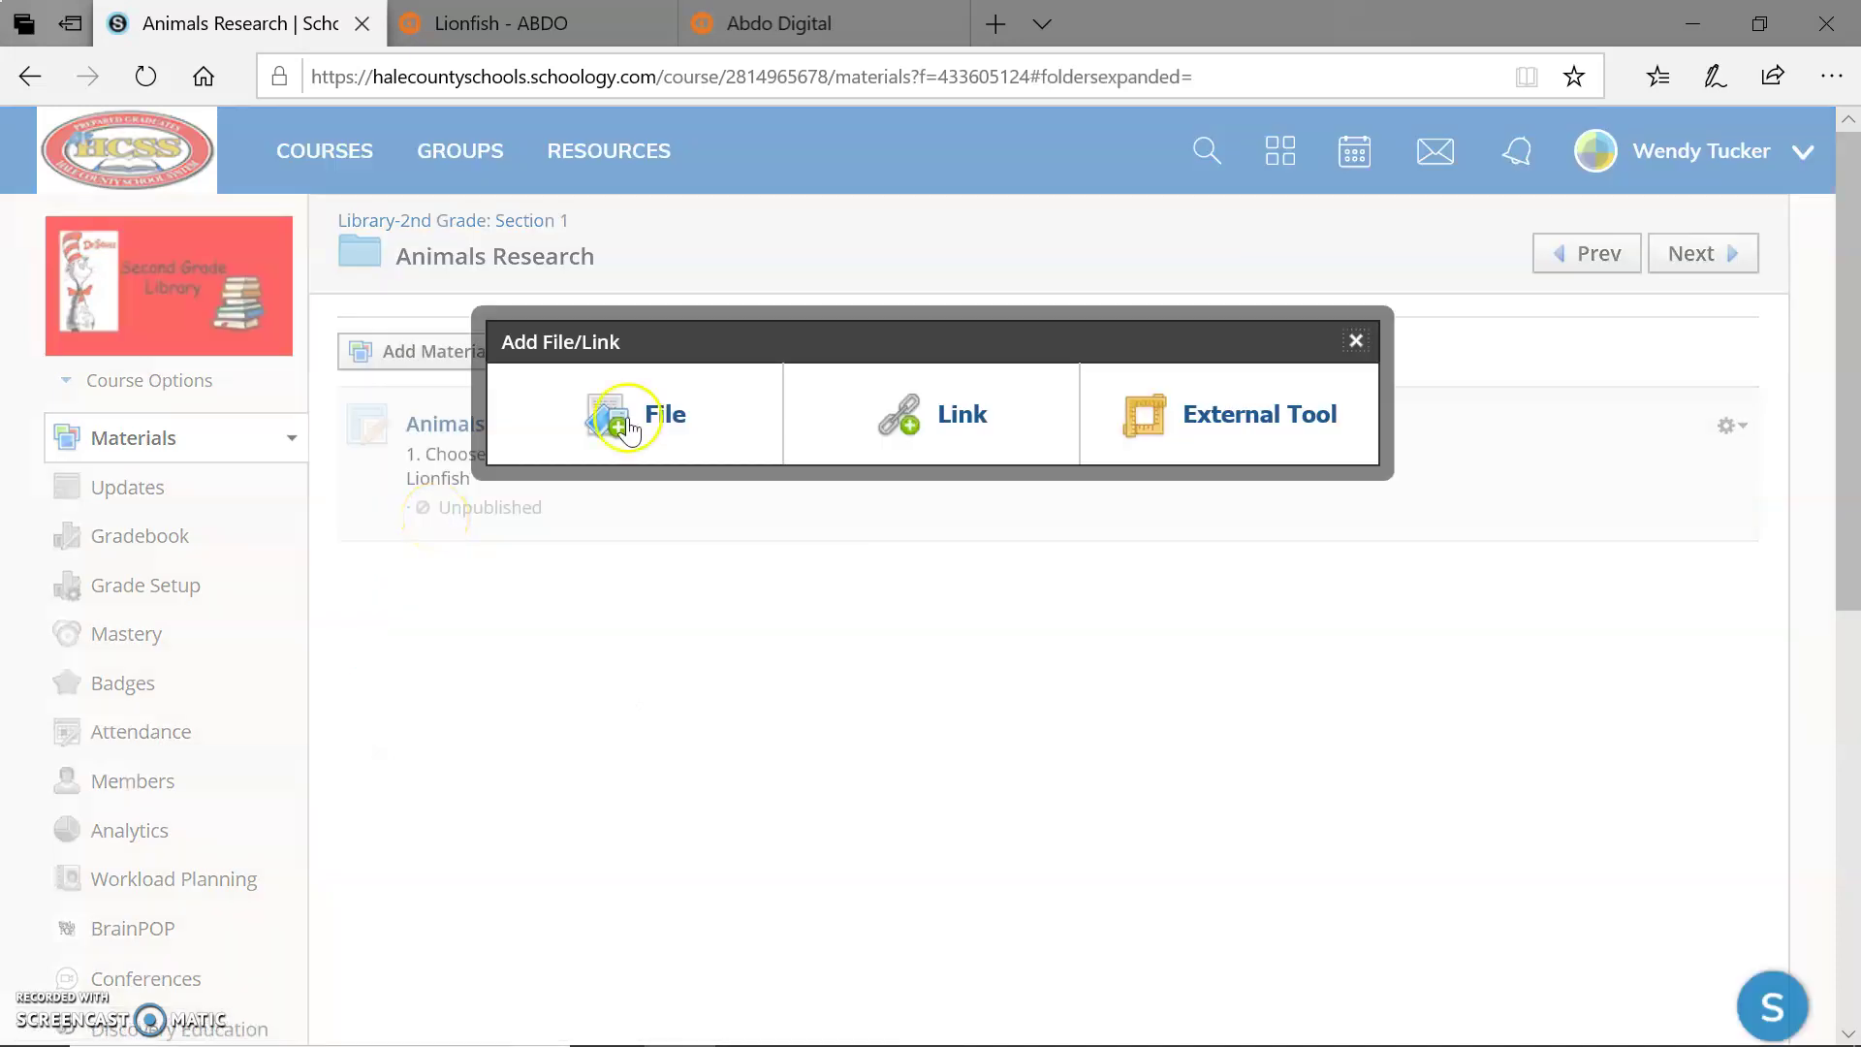
click(959, 418)
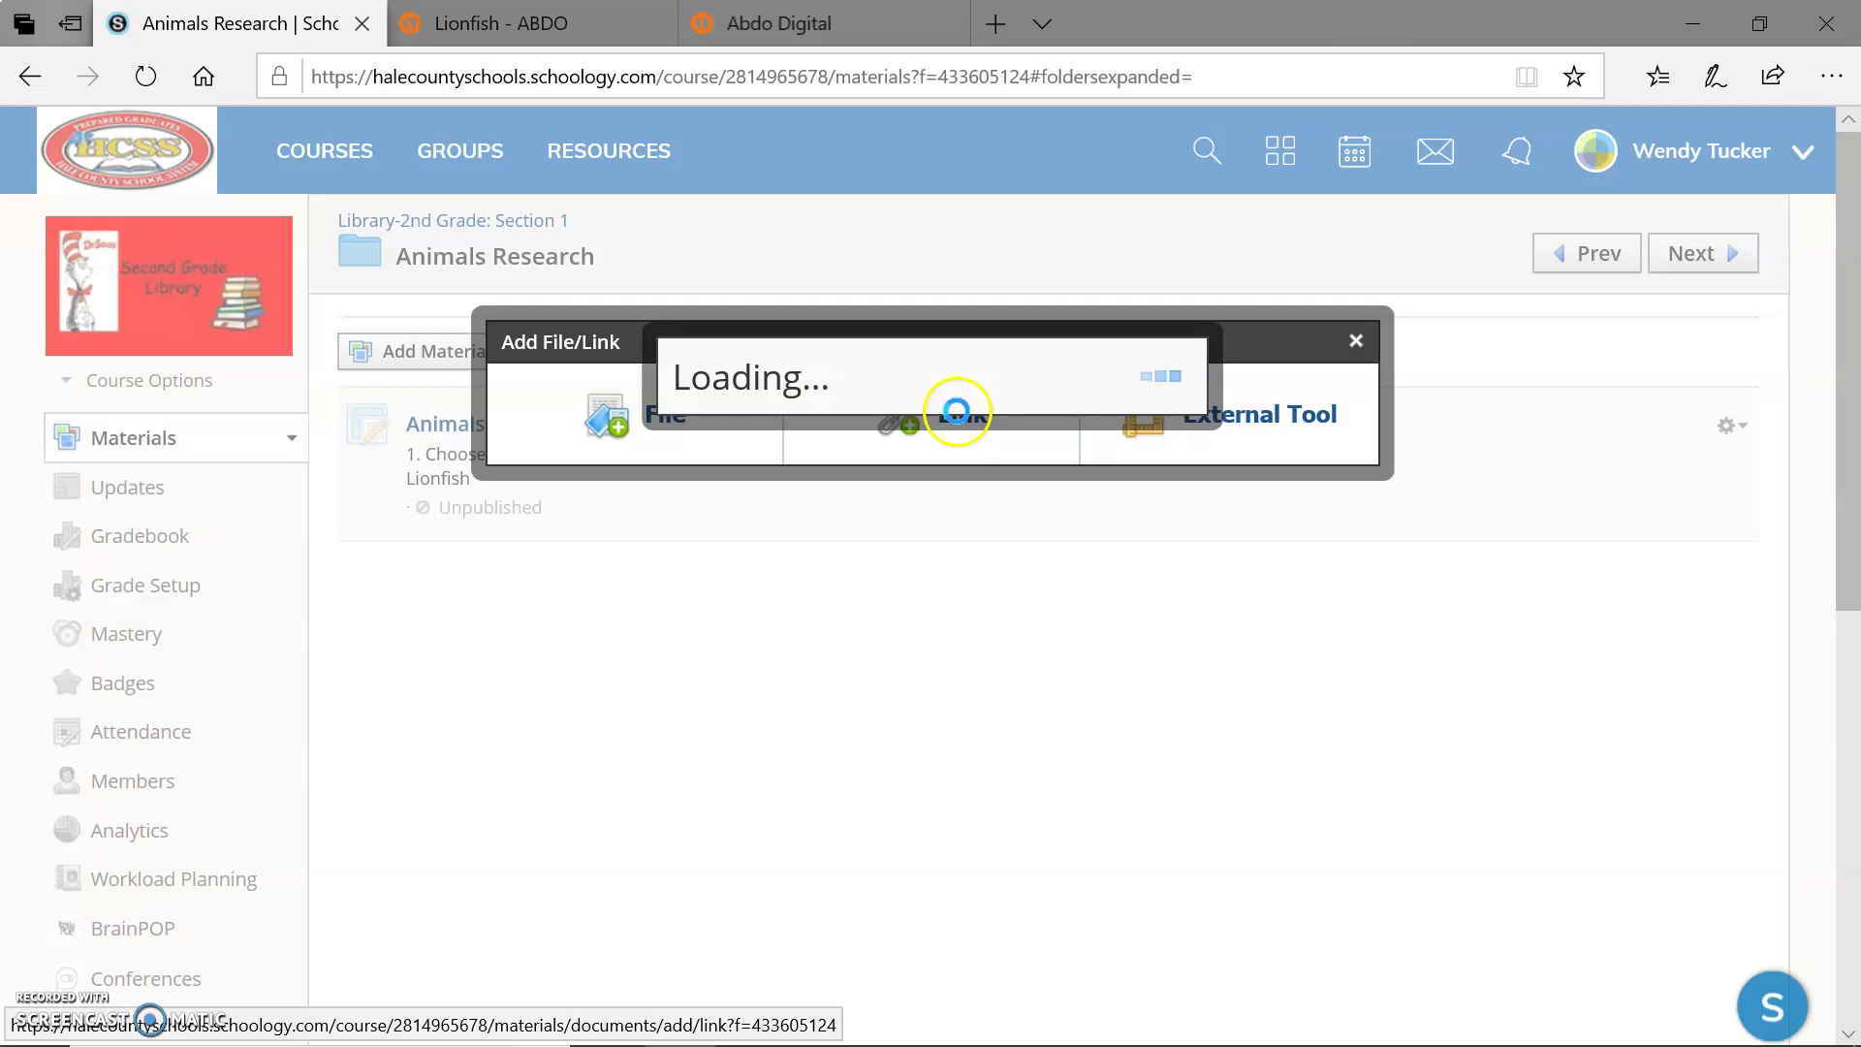
Paste the copied e-book URL with its access token as the link address and title the link Lionfish
click(872, 358)
right_click(874, 356)
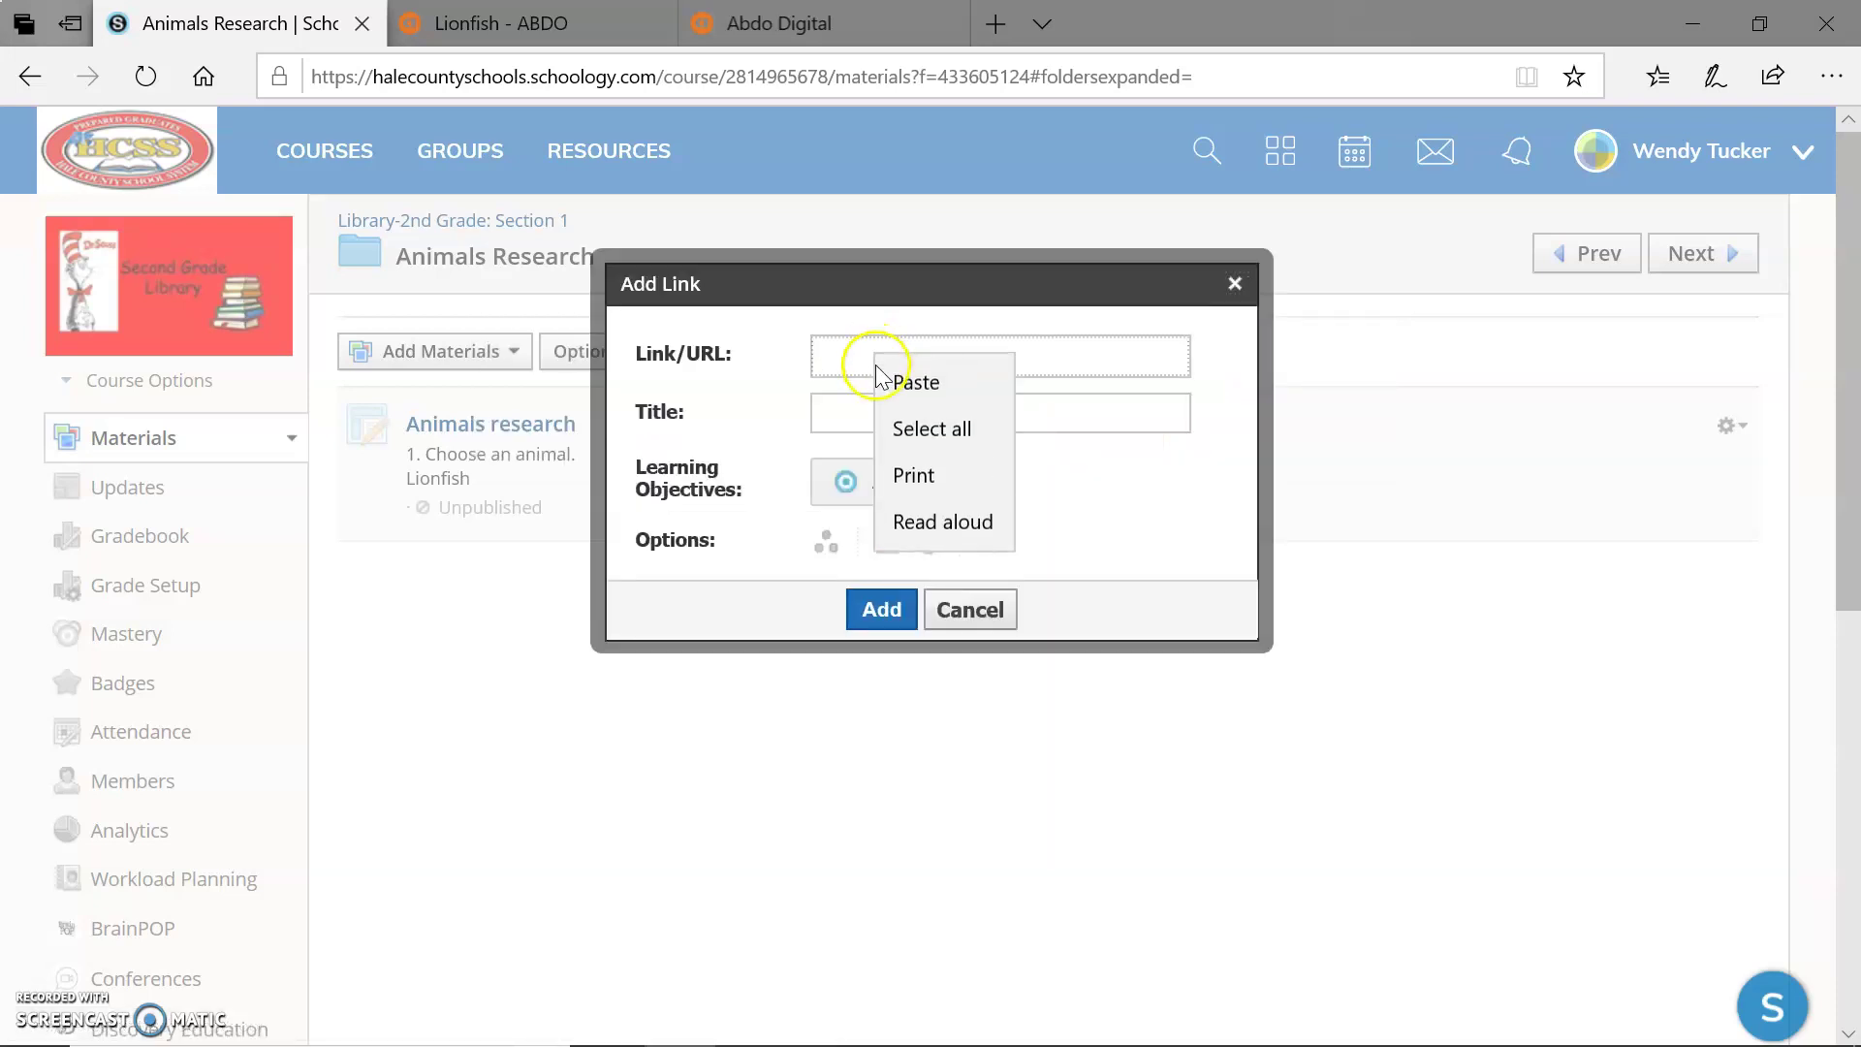
click(917, 392)
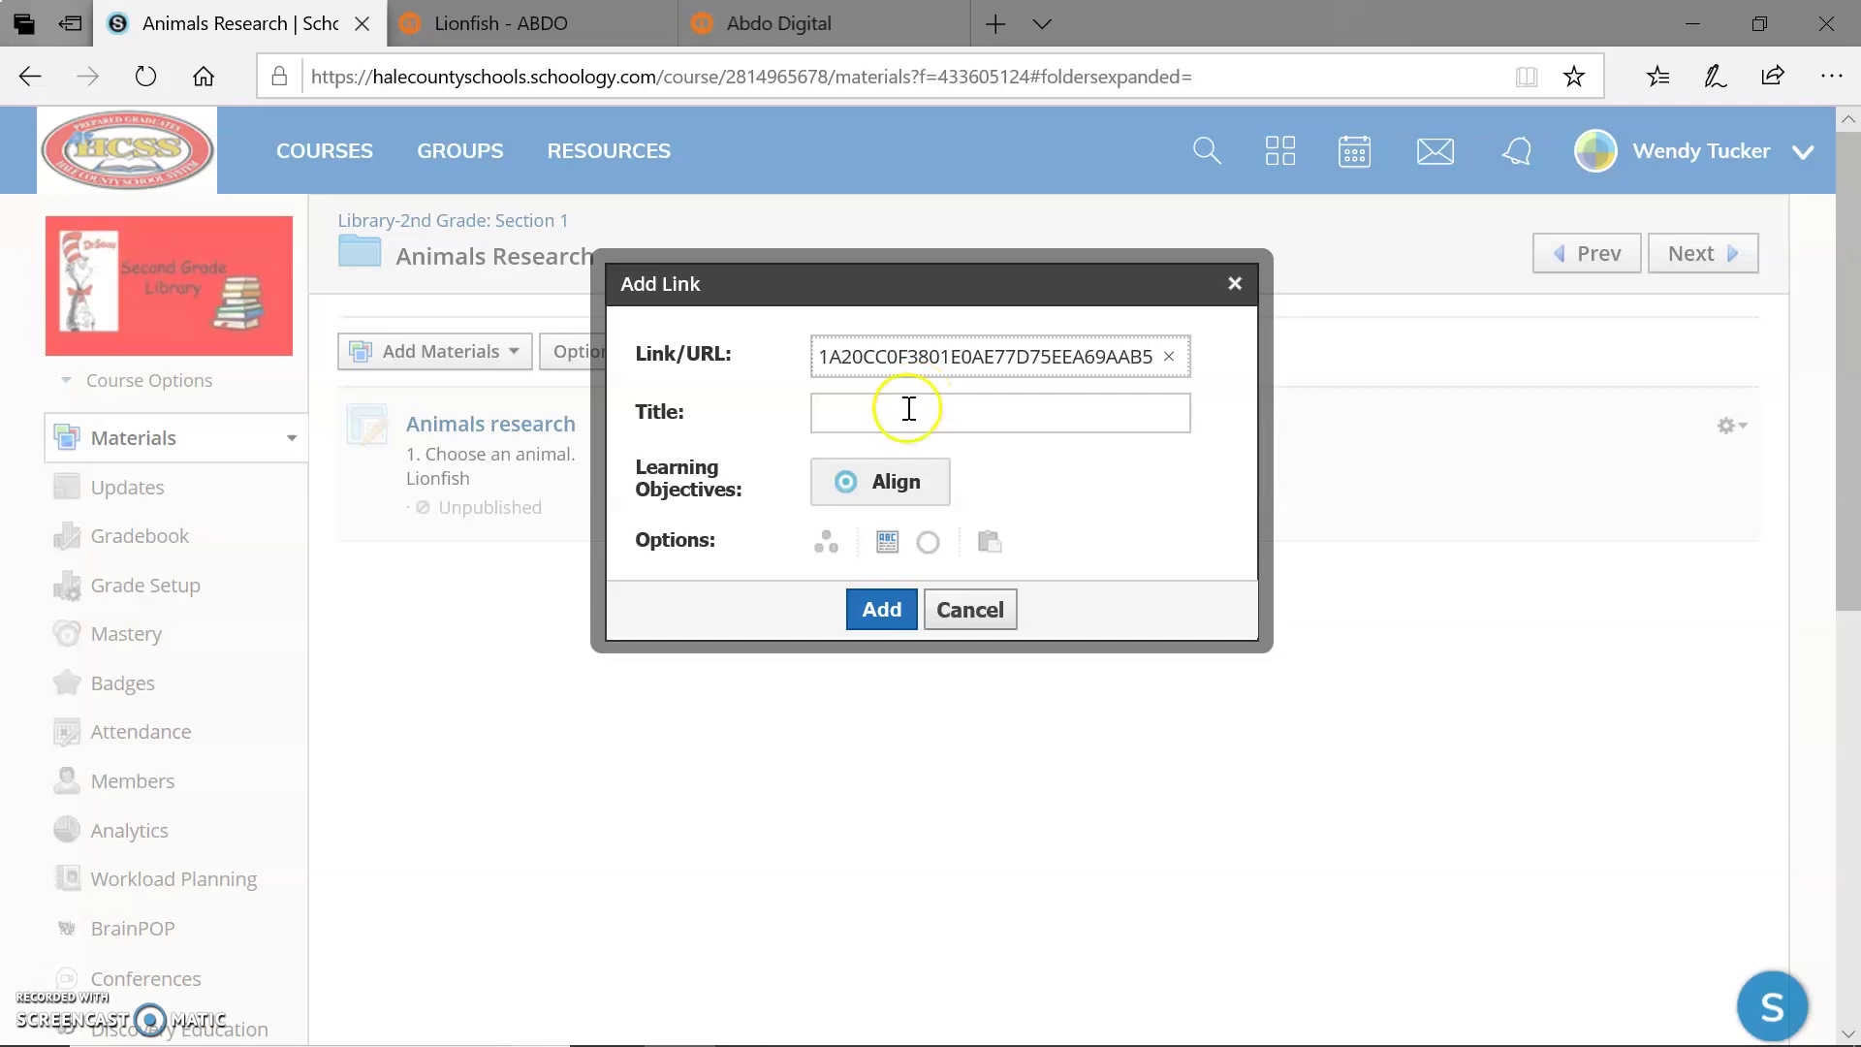
click(875, 413)
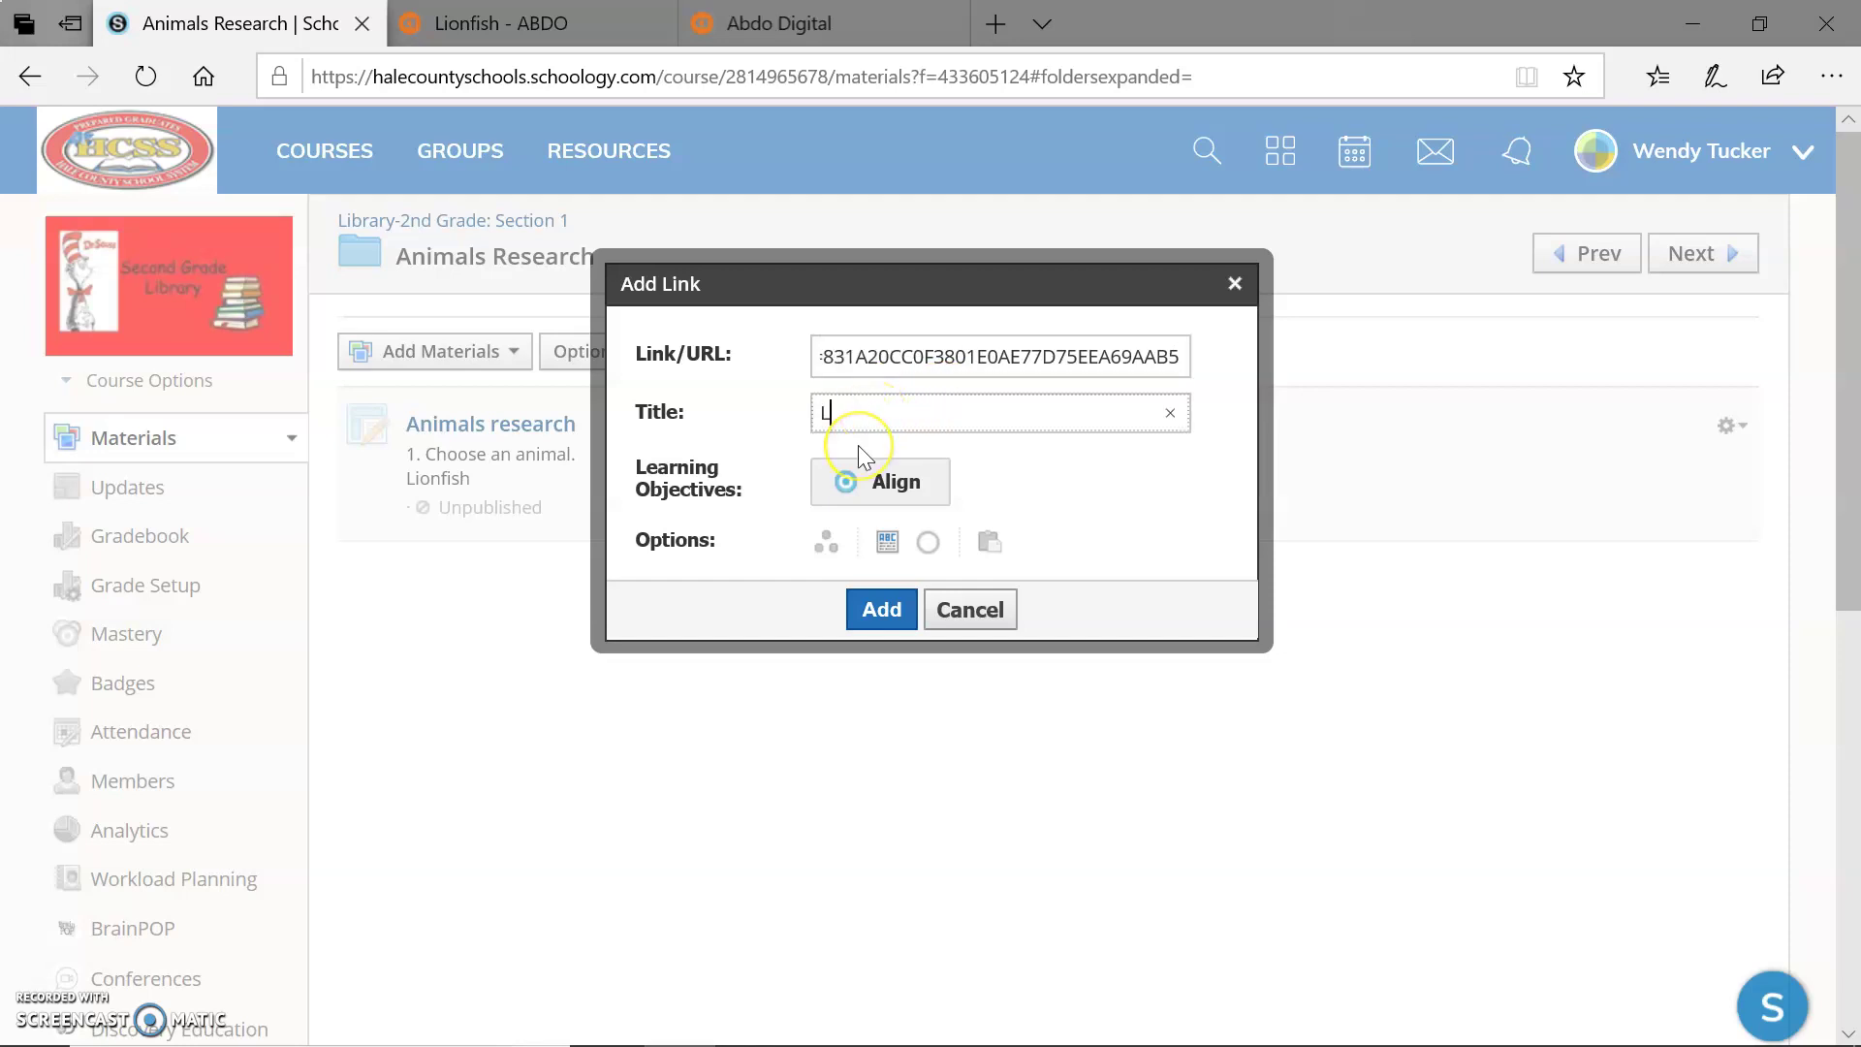
text(Lionfish)
Set the Lionfish link to display in a new window and add it to the folder
click(887, 543)
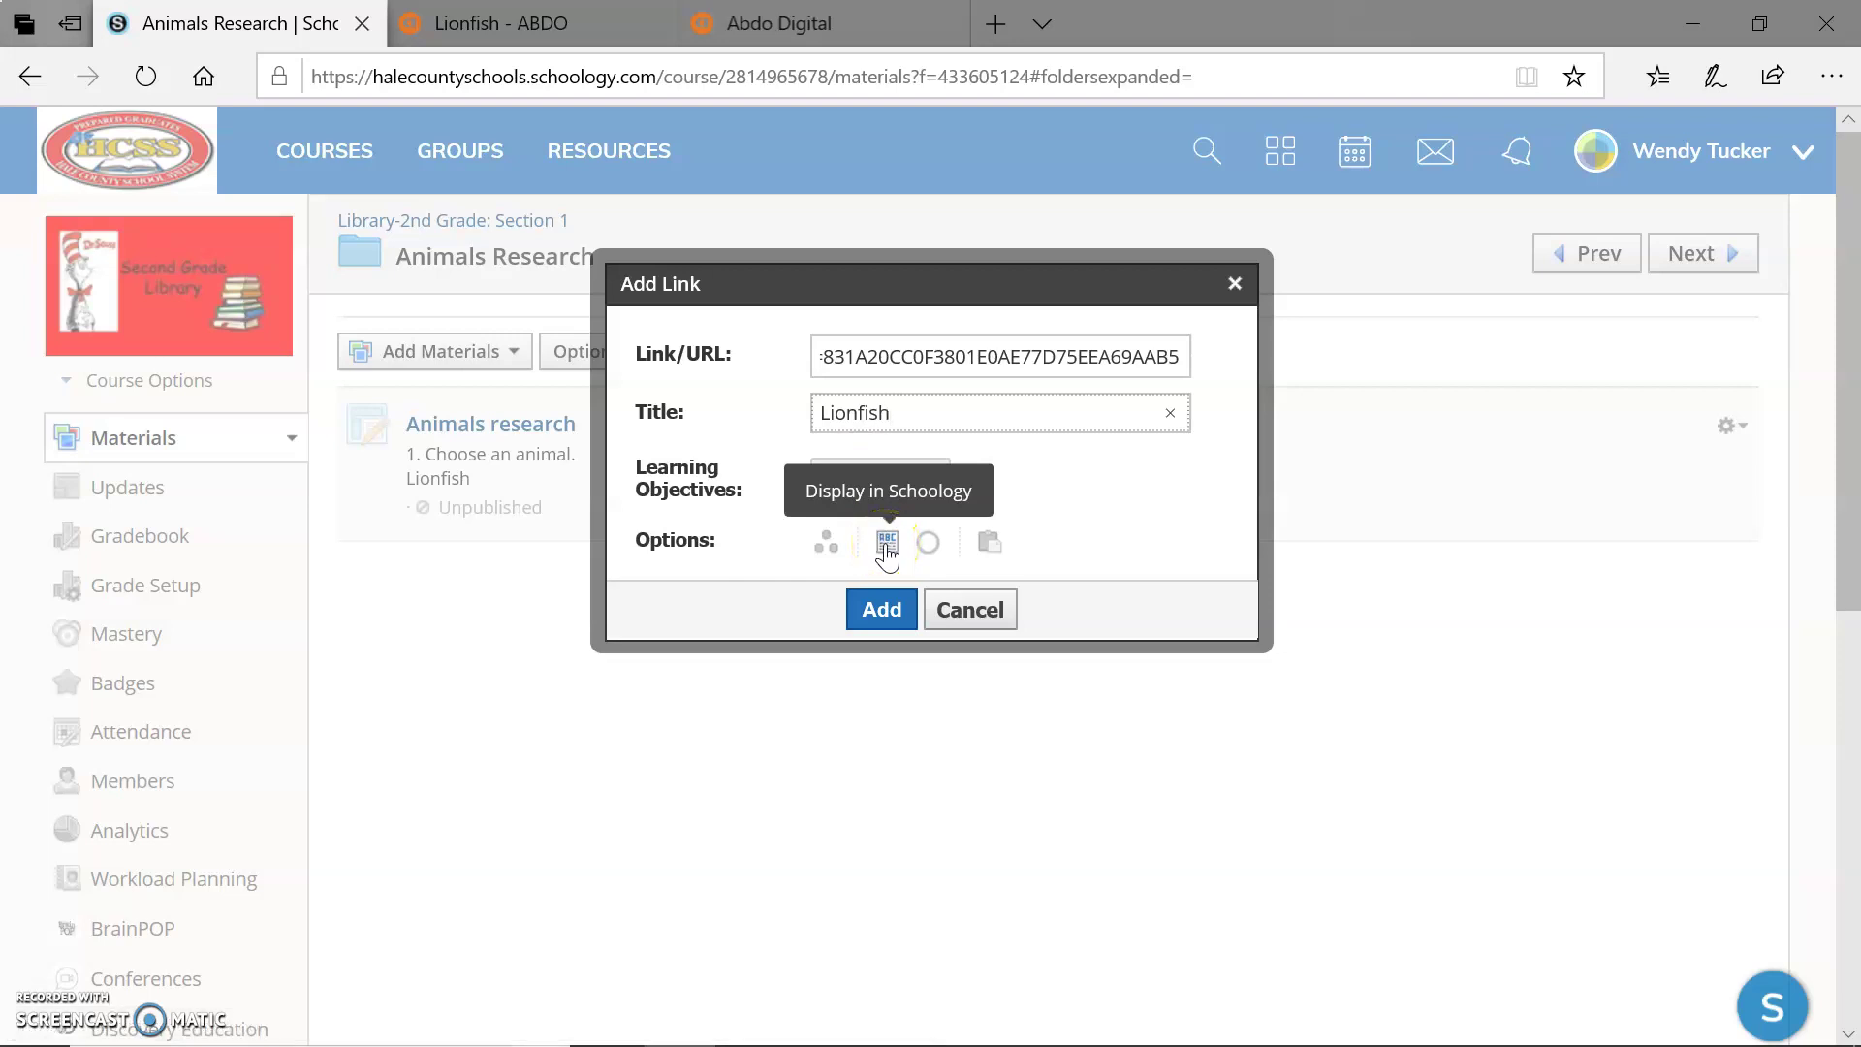
click(887, 544)
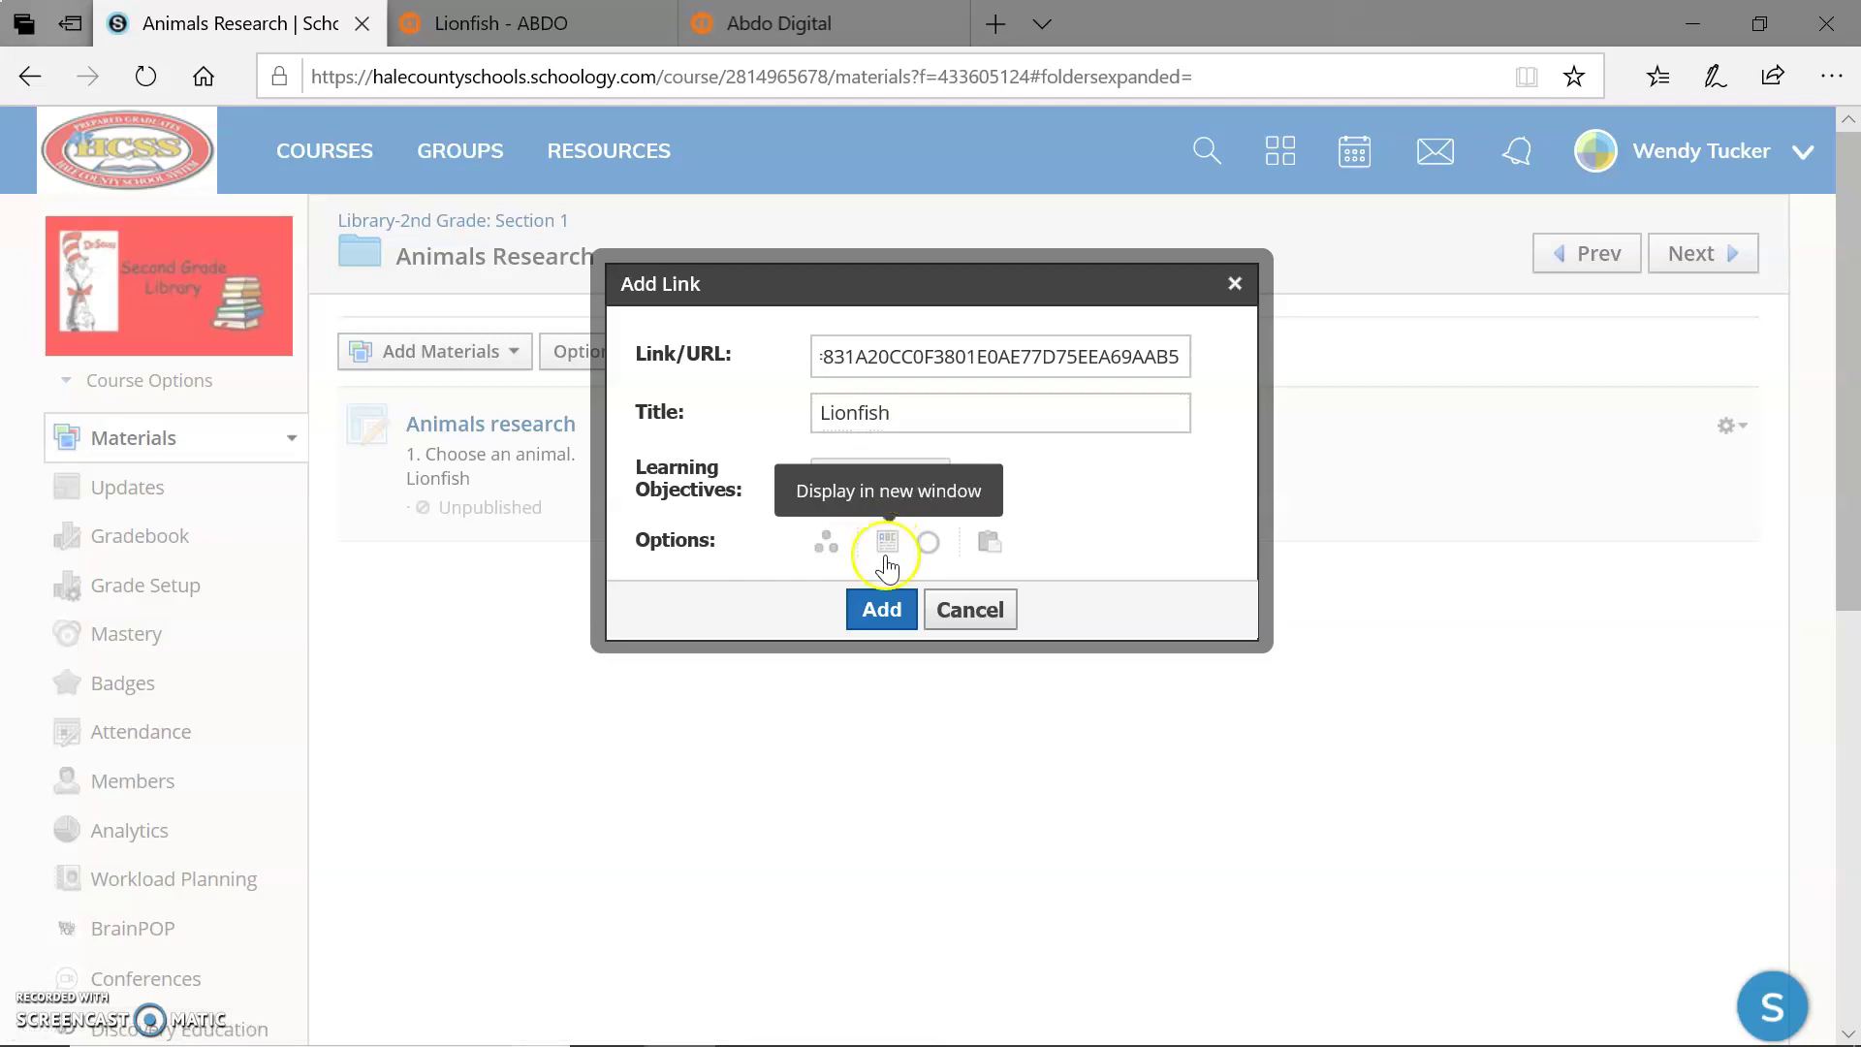
click(879, 611)
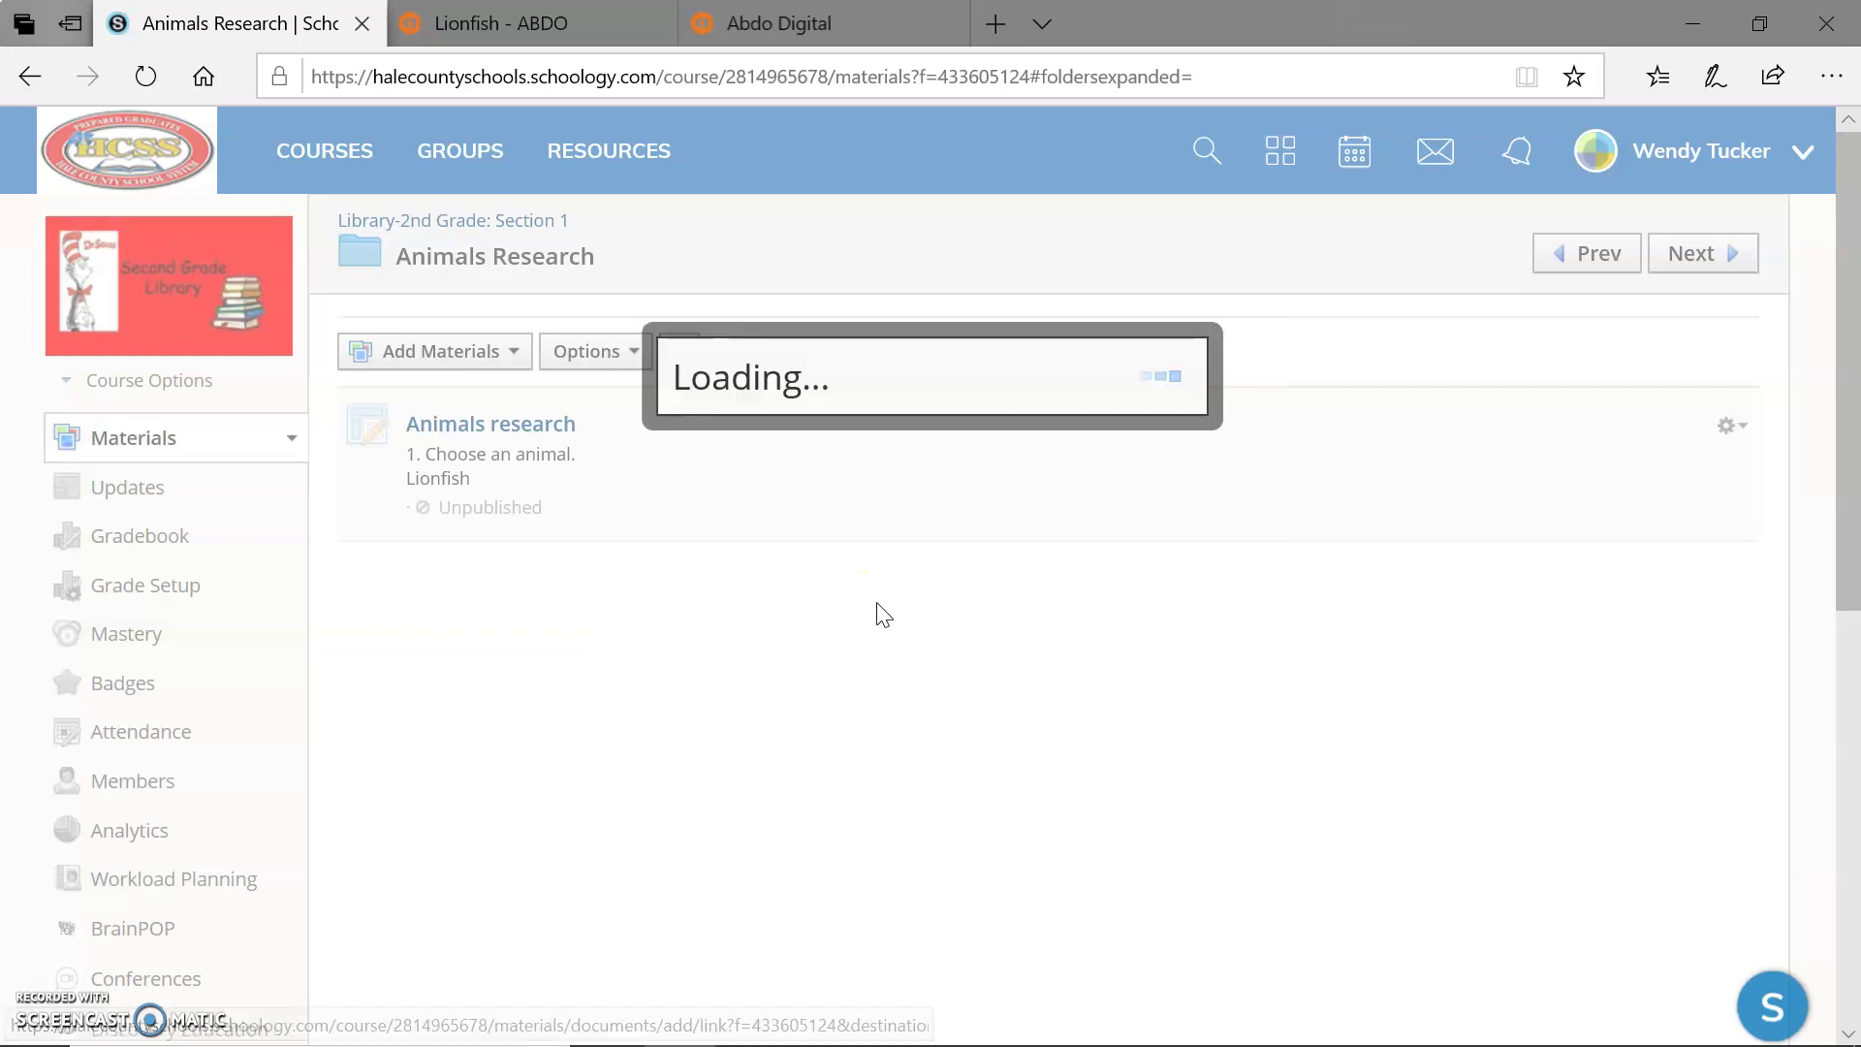